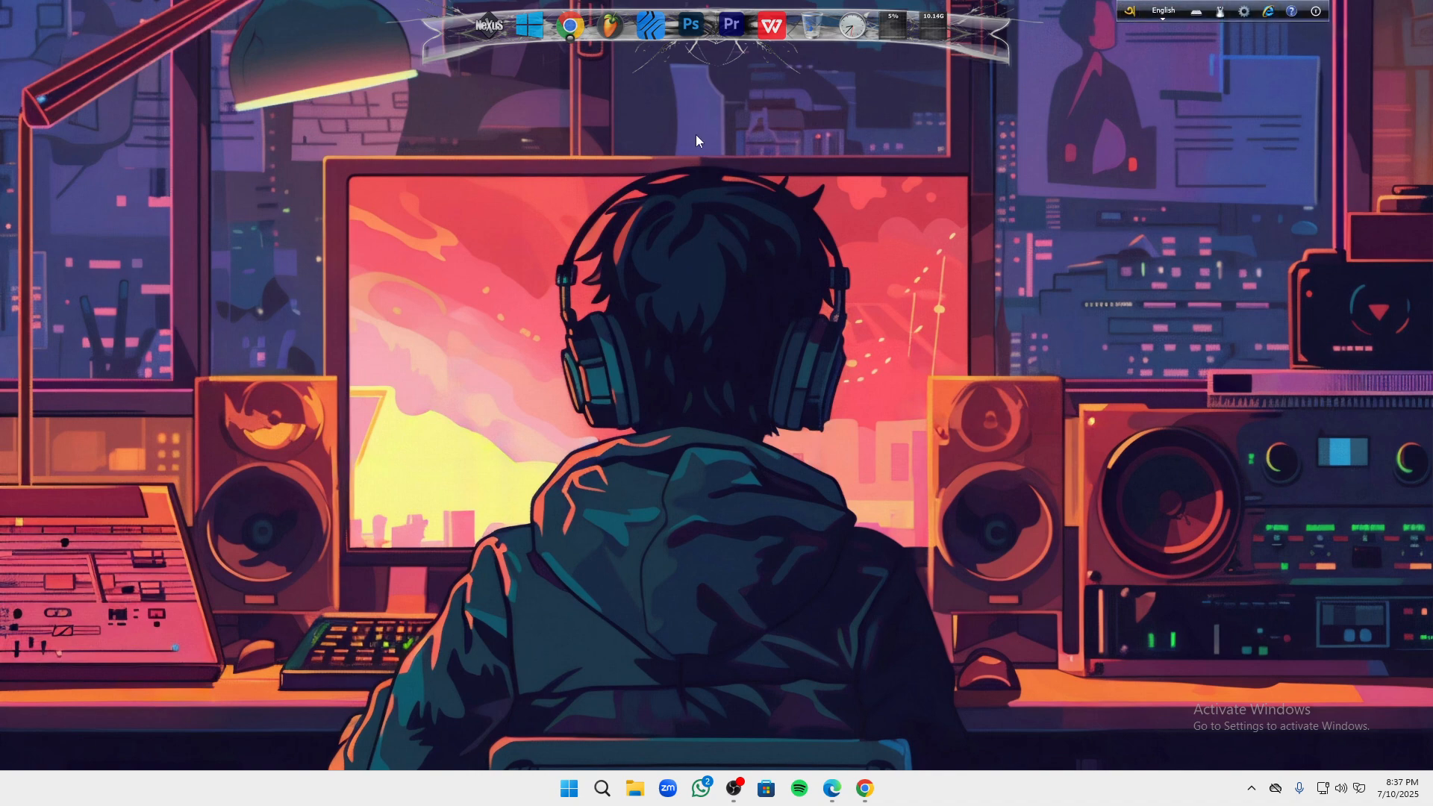
- Open Studio One and create a new song from the Record and Mix template at 48.0 kHz
{"action": "left_click", "coordinate": [640, 31]}
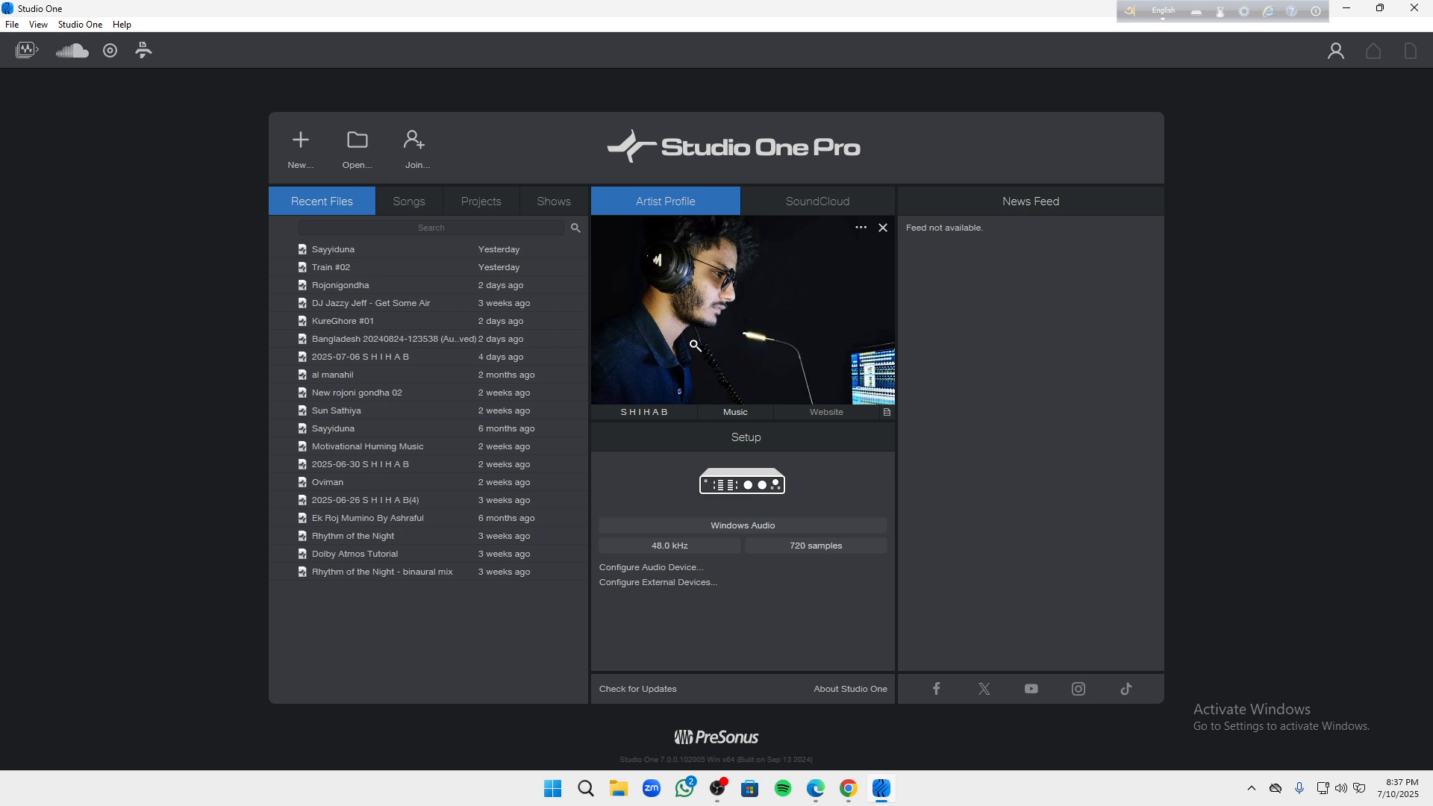
{"action": "left_click", "coordinate": [300, 149]}
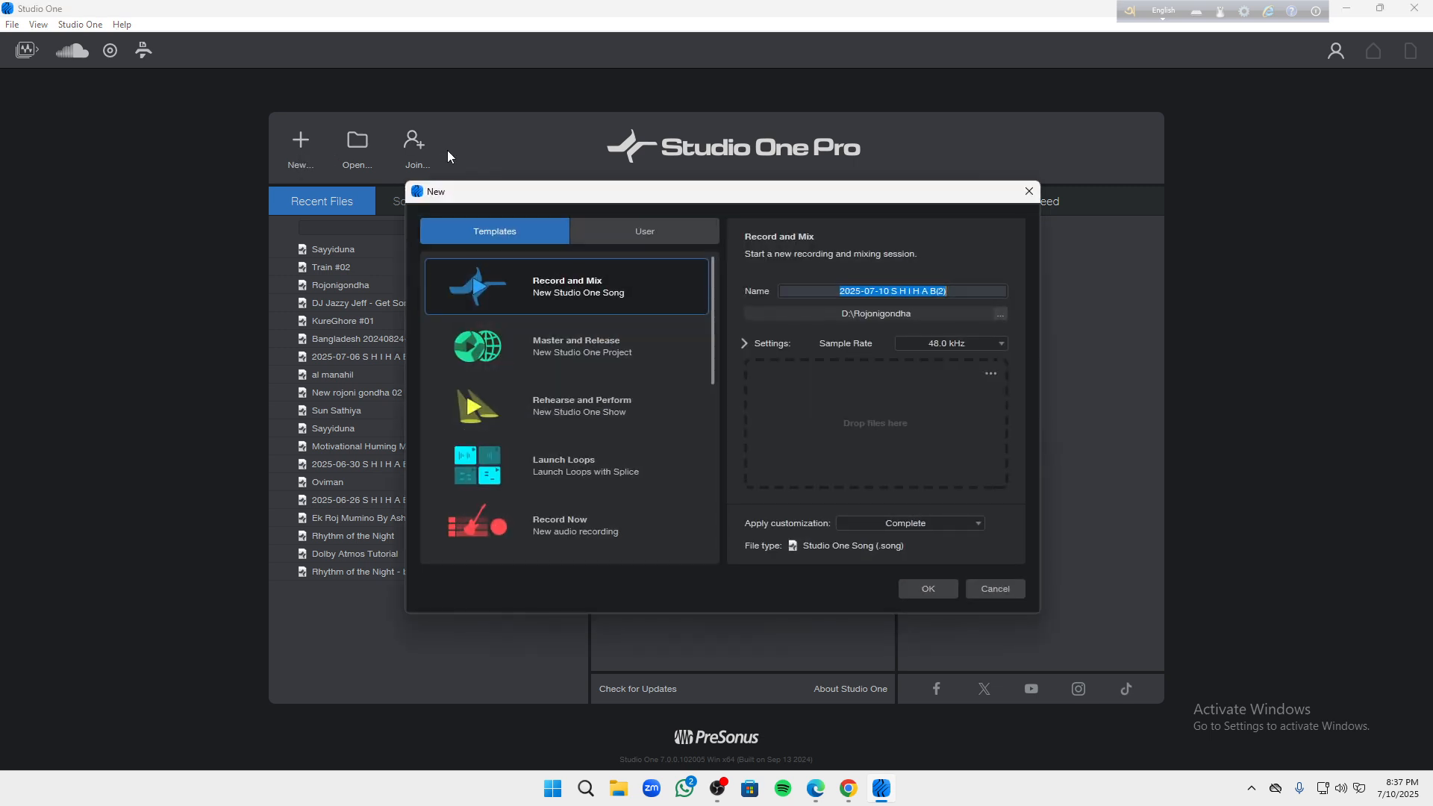
{"action": "left_click", "coordinate": [927, 588]}
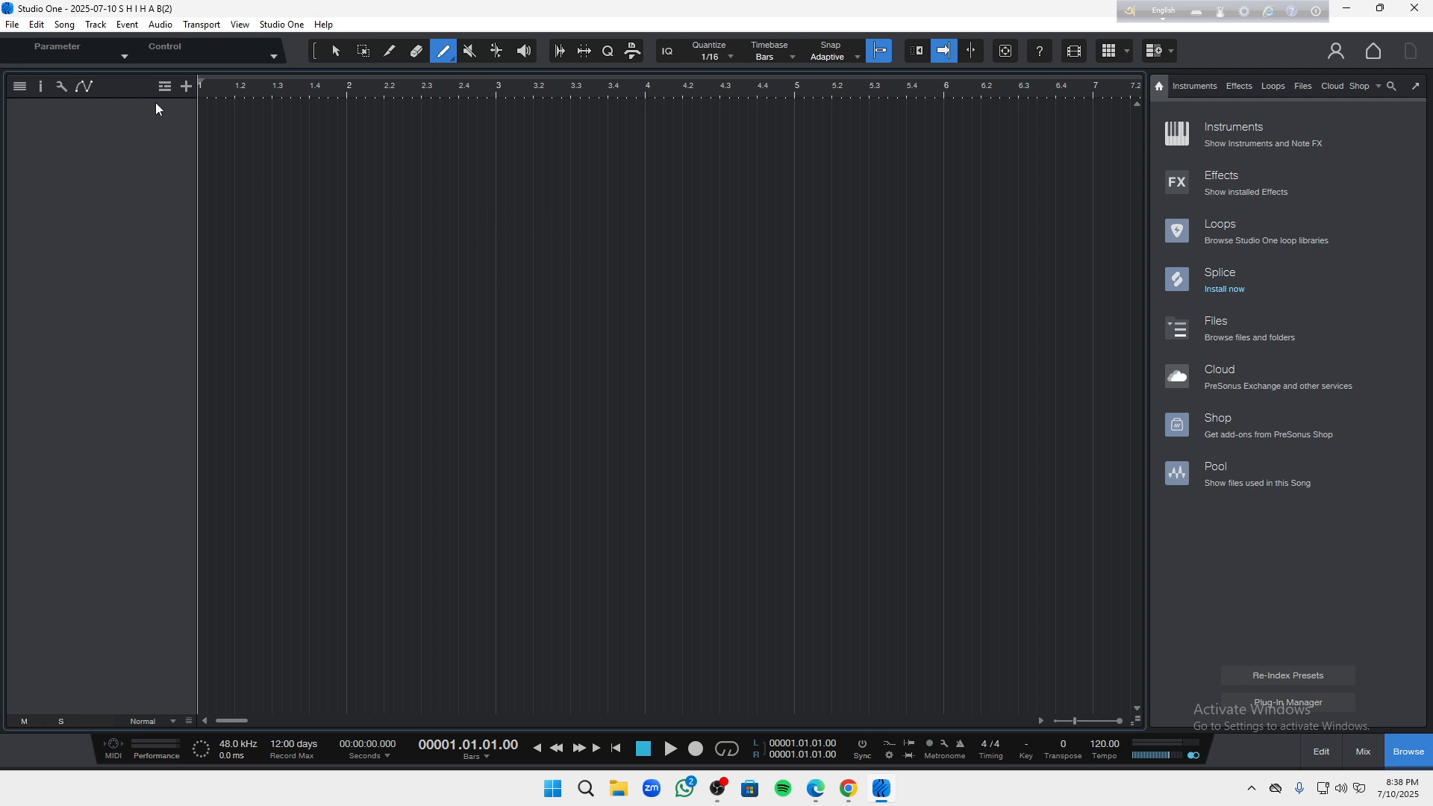
- Add one mono audio track with Input L as its input and Main as its output
{"action": "right_click", "coordinate": [119, 138]}
{"action": "left_click", "coordinate": [185, 142]}
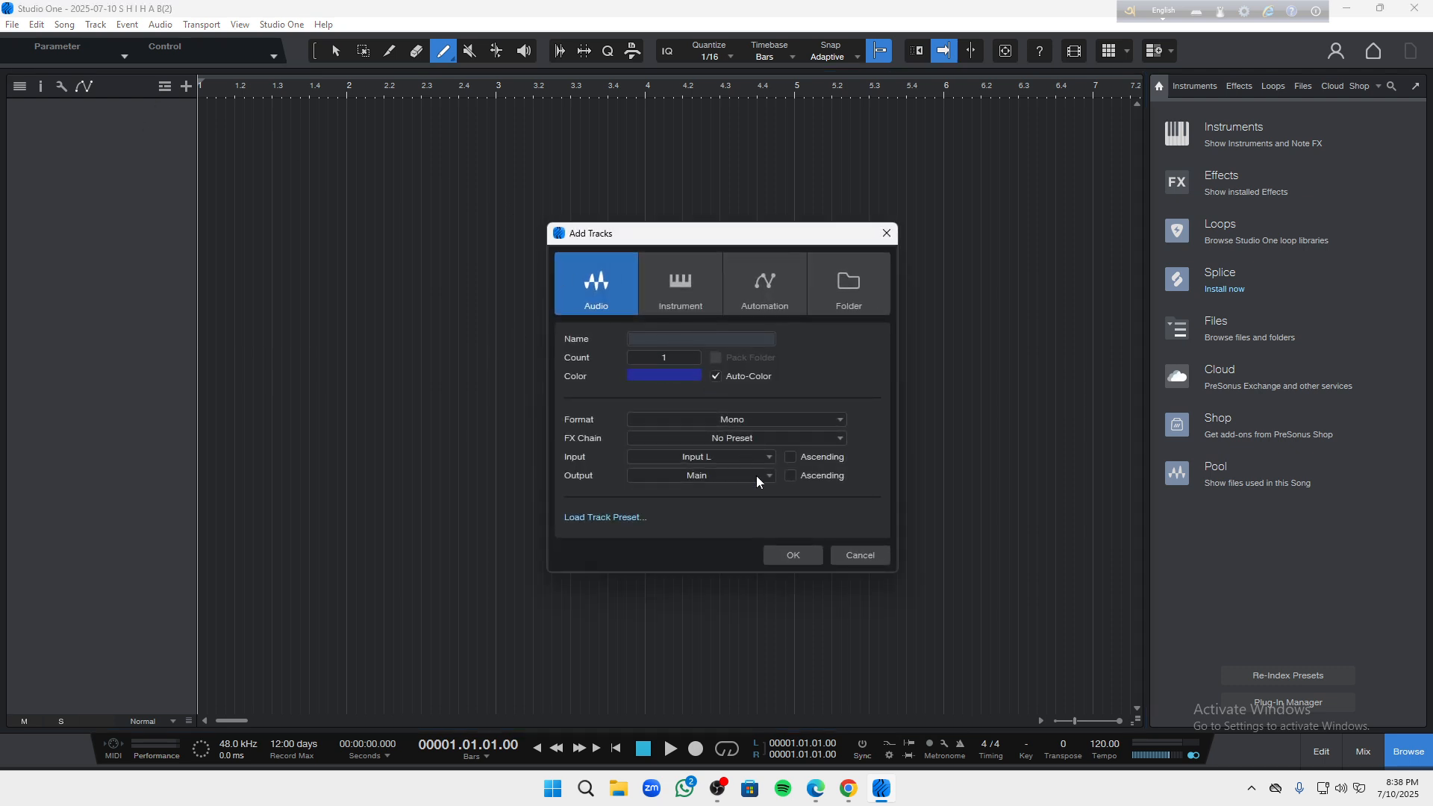
{"action": "left_click", "coordinate": [792, 555]}
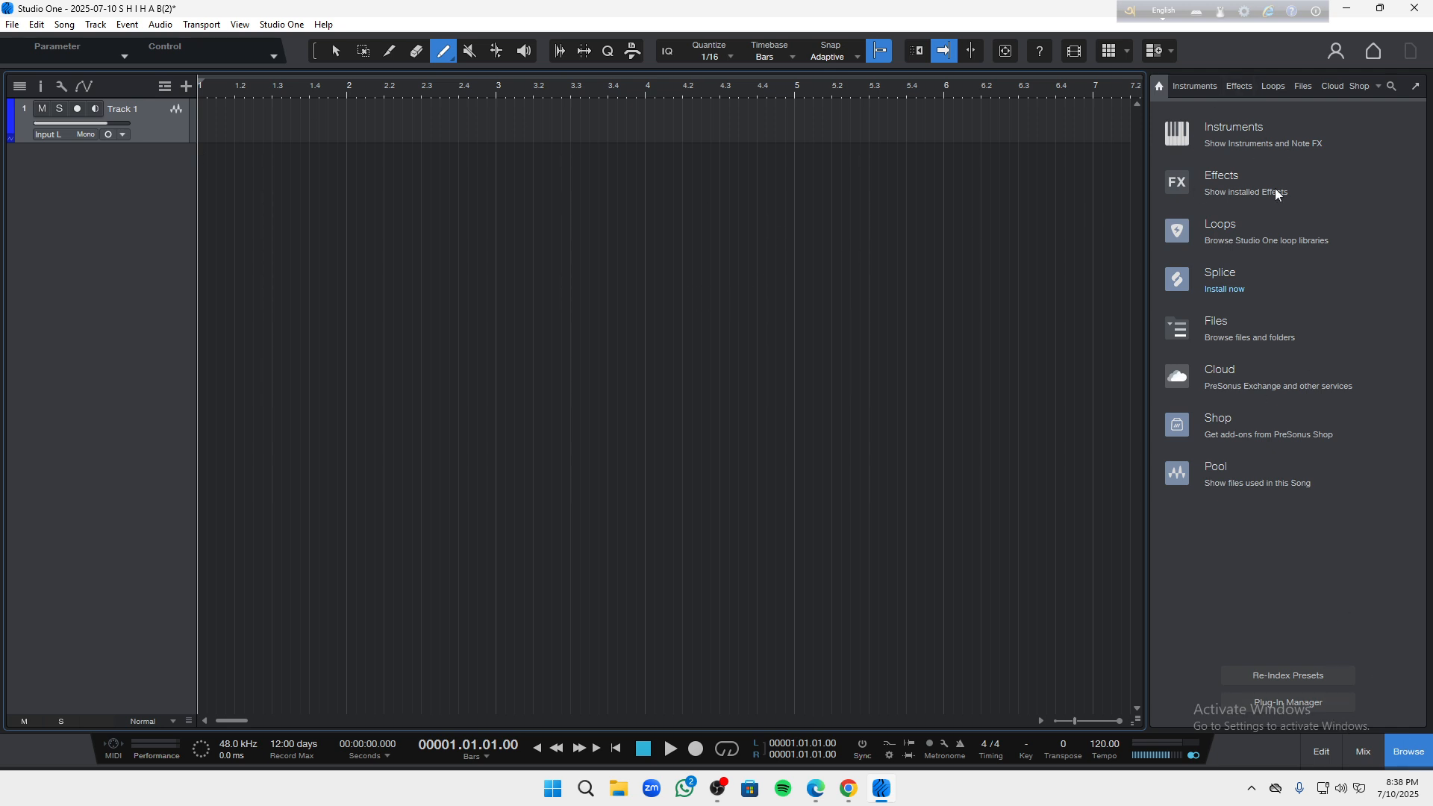
- Place the Preparing Arp - 120bpm loop from the Classical guitar loops at the start of Track 1
{"action": "left_click", "coordinate": [1278, 88]}
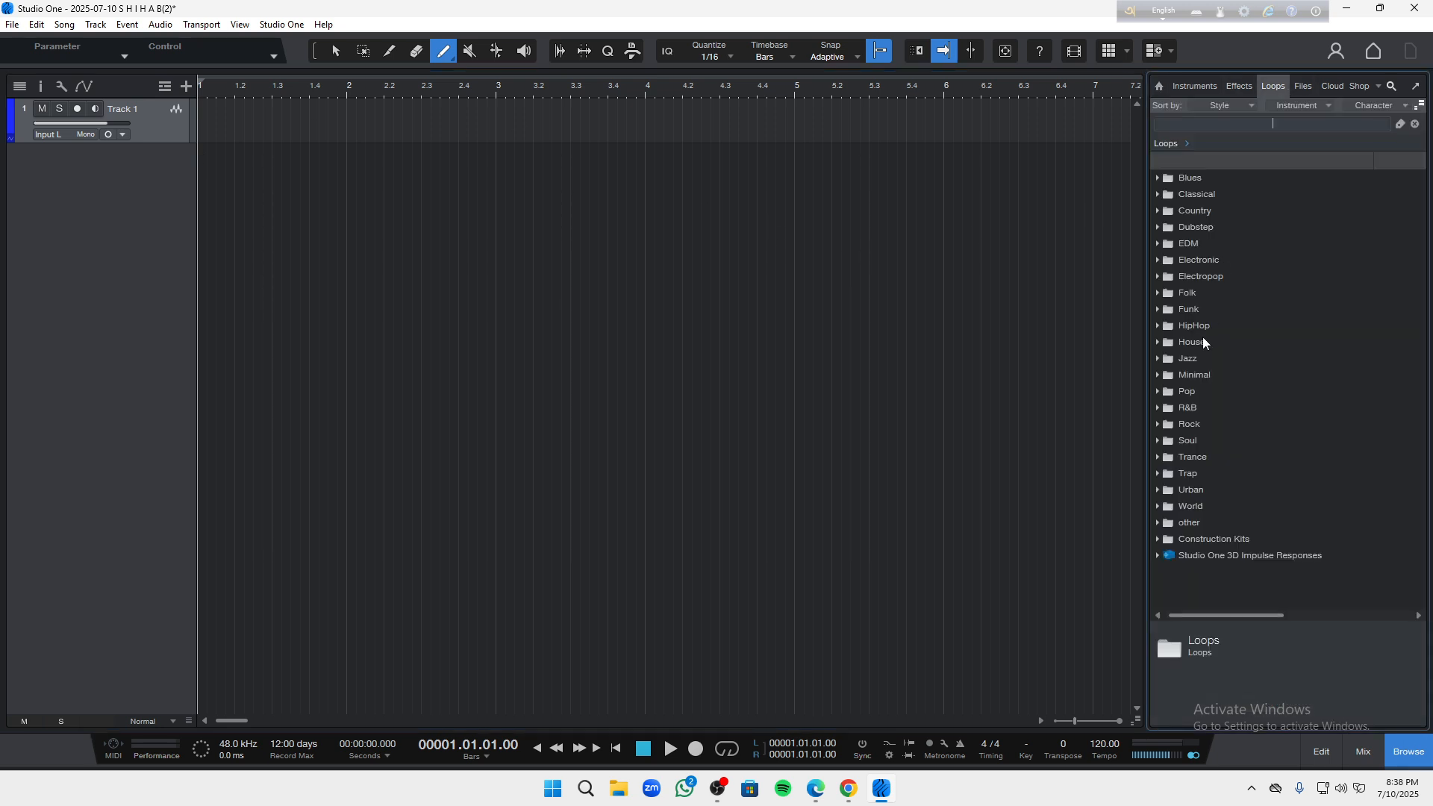
{"action": "left_click", "coordinate": [1203, 194]}
{"action": "left_click", "coordinate": [1209, 211]}
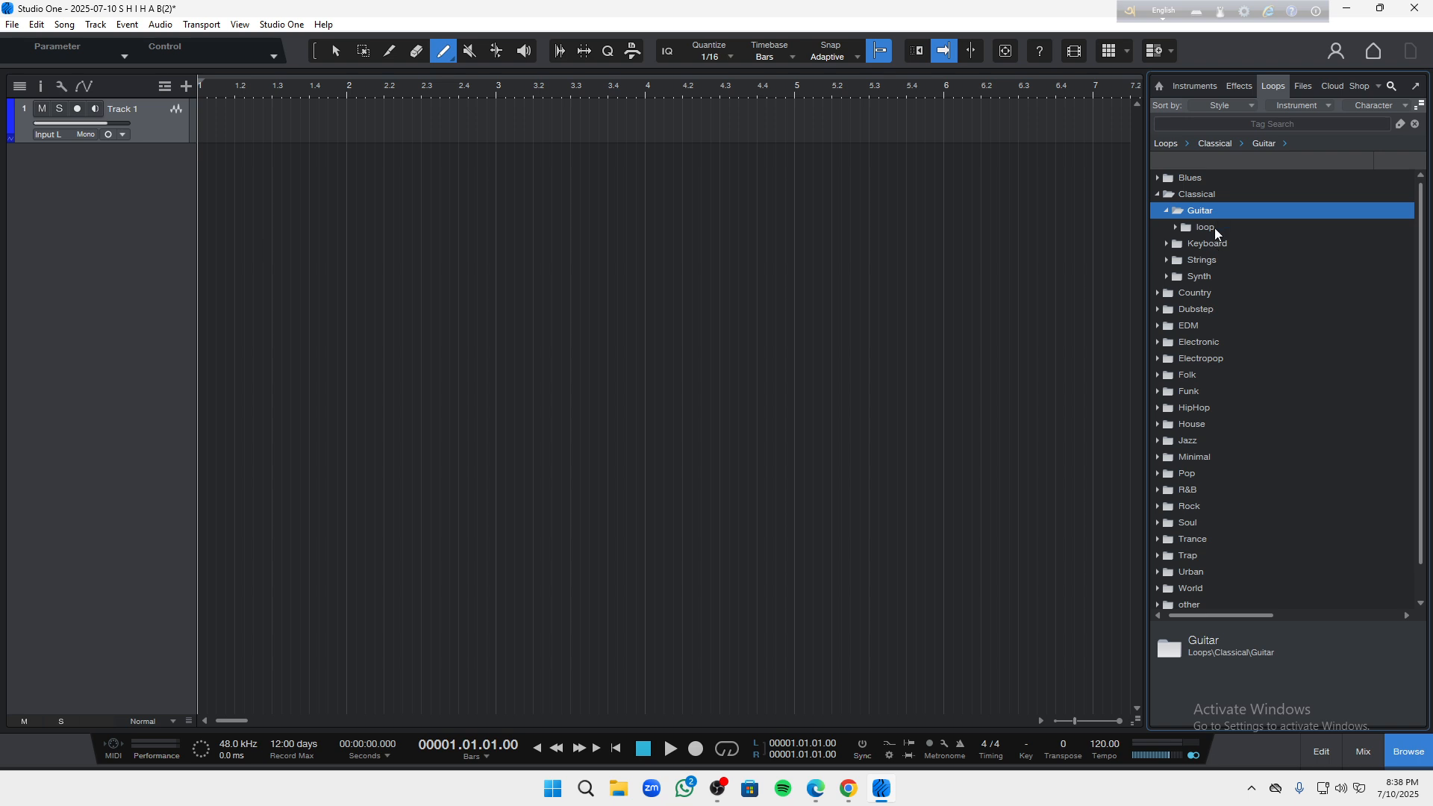
{"action": "left_click", "coordinate": [1215, 230]}
{"action": "left_click_drag", "start_coordinate": [1268, 281], "coordinate": [226, 129]}
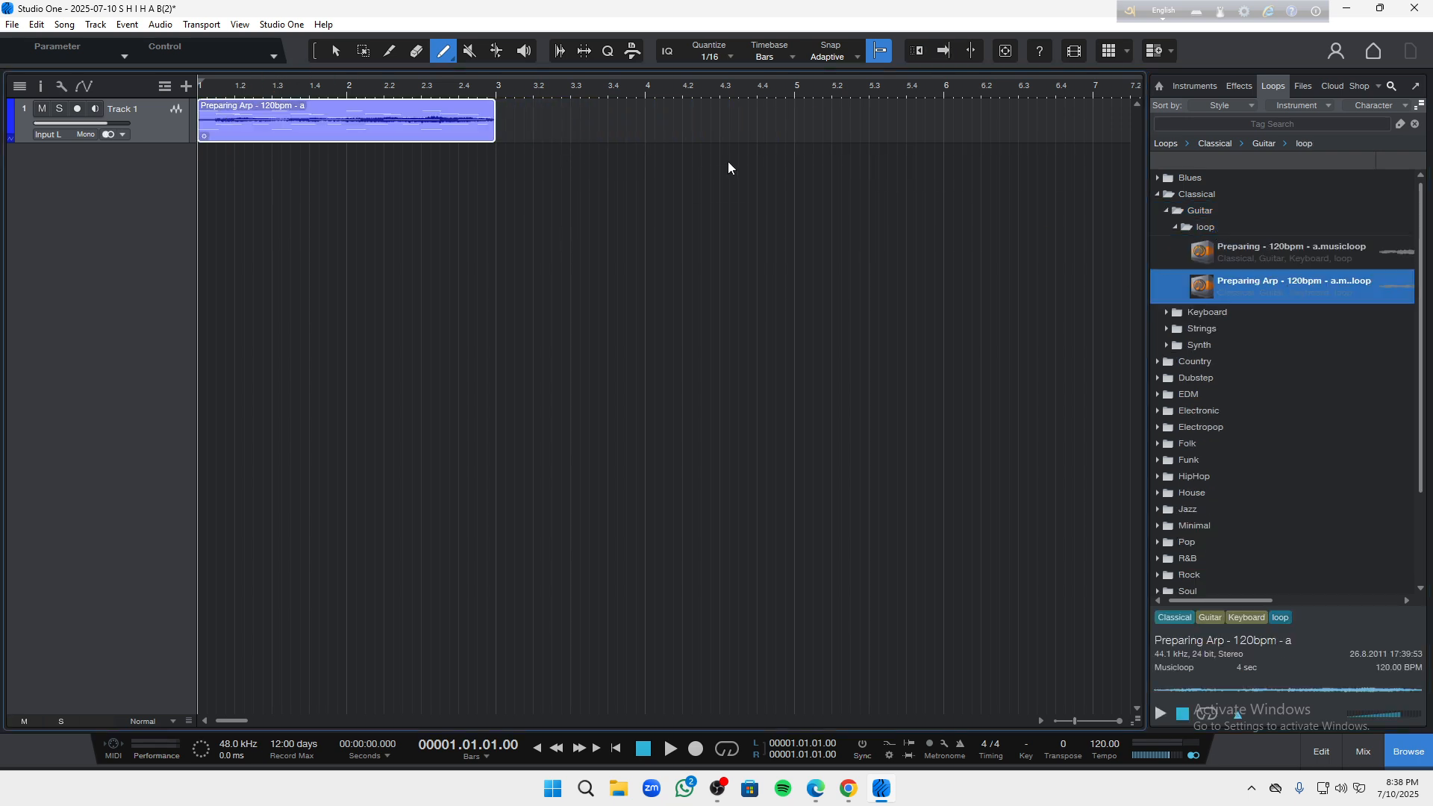
- Hide the loop browser, enlarge the Track 1 lane and fit the two-bar clip across most of the arrangement
{"action": "key", "text": "alt+e"}
{"action": "key", "text": "alt+e"}
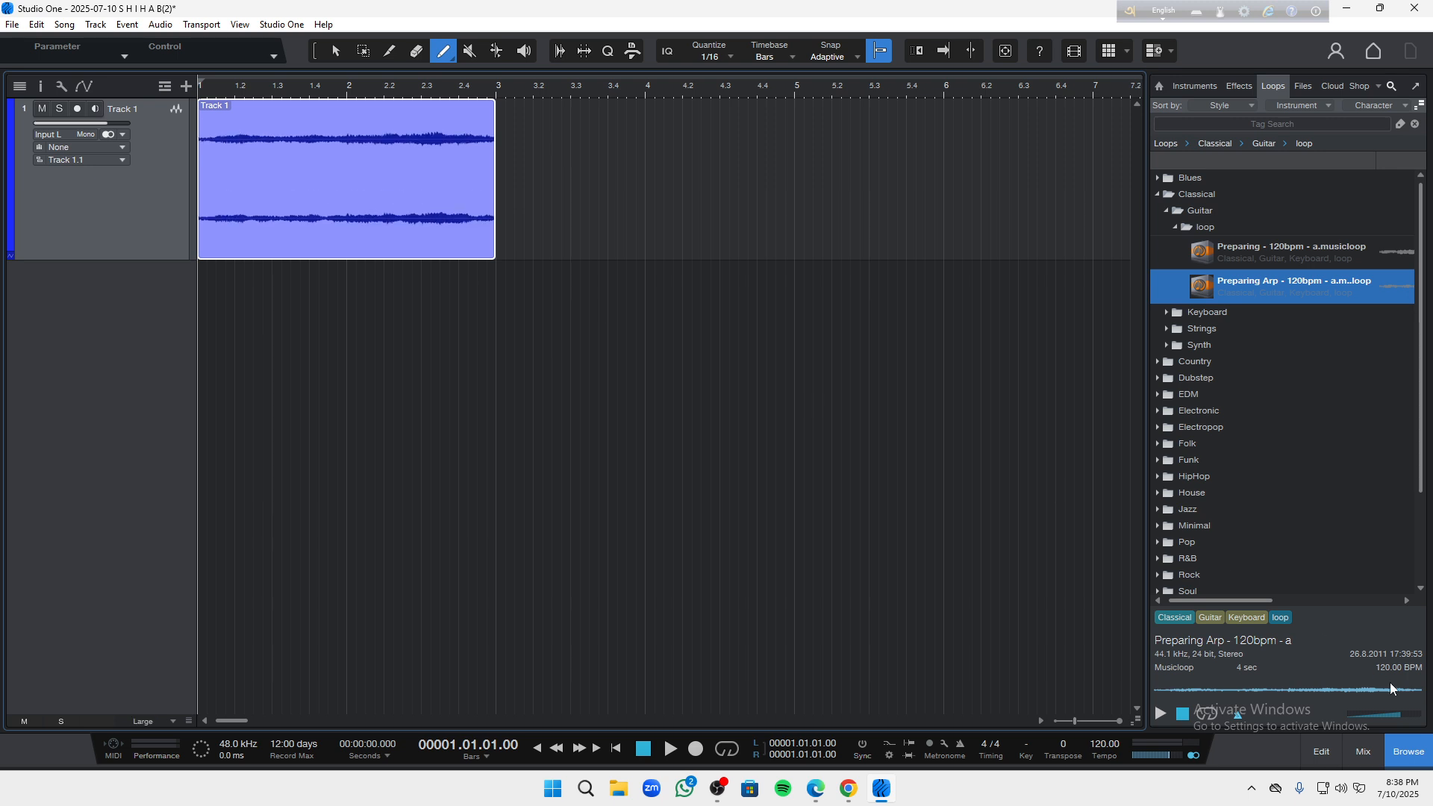
{"action": "key", "text": "F5"}
{"action": "key", "text": "alt+e"}
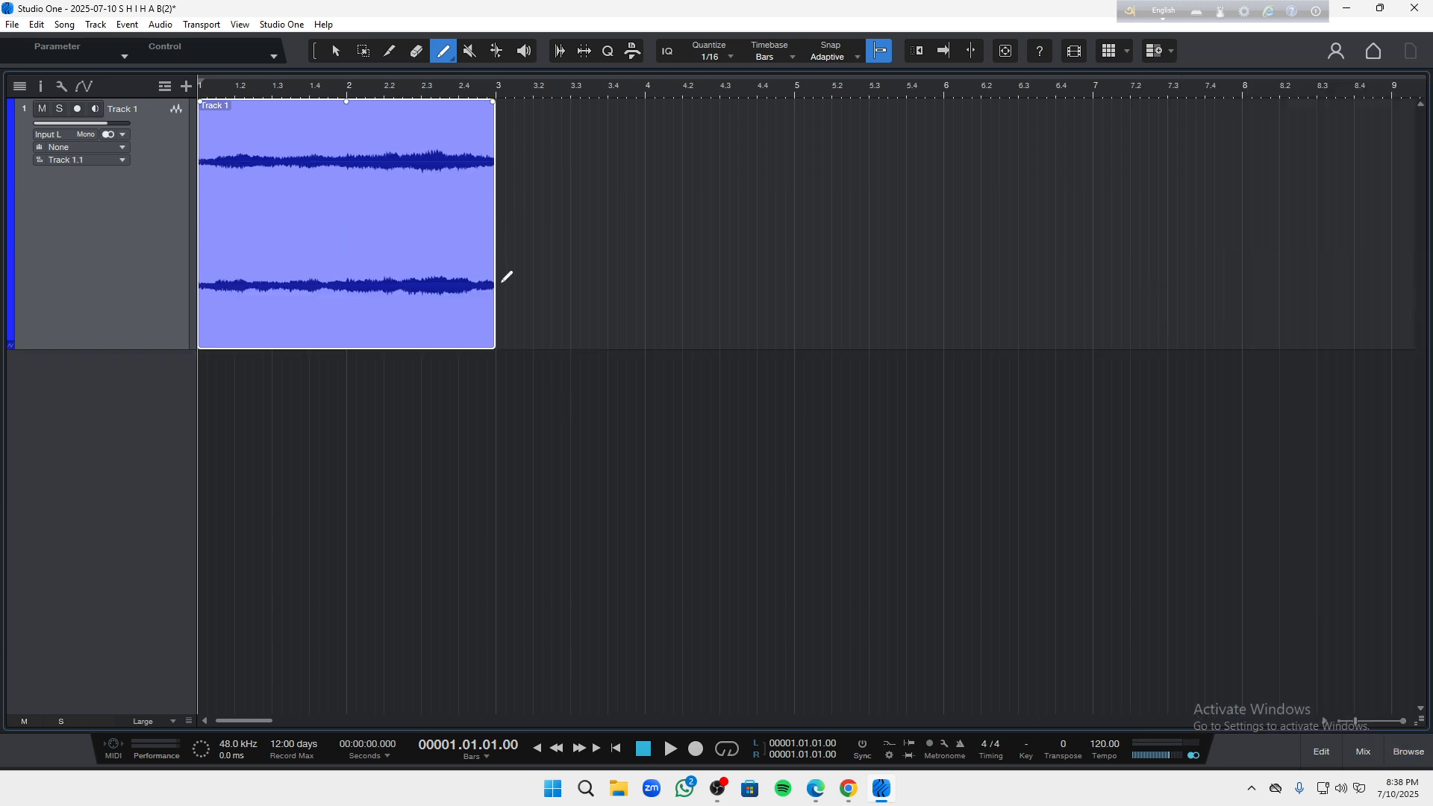
{"action": "key", "text": "e"}
{"action": "key", "text": "e"}
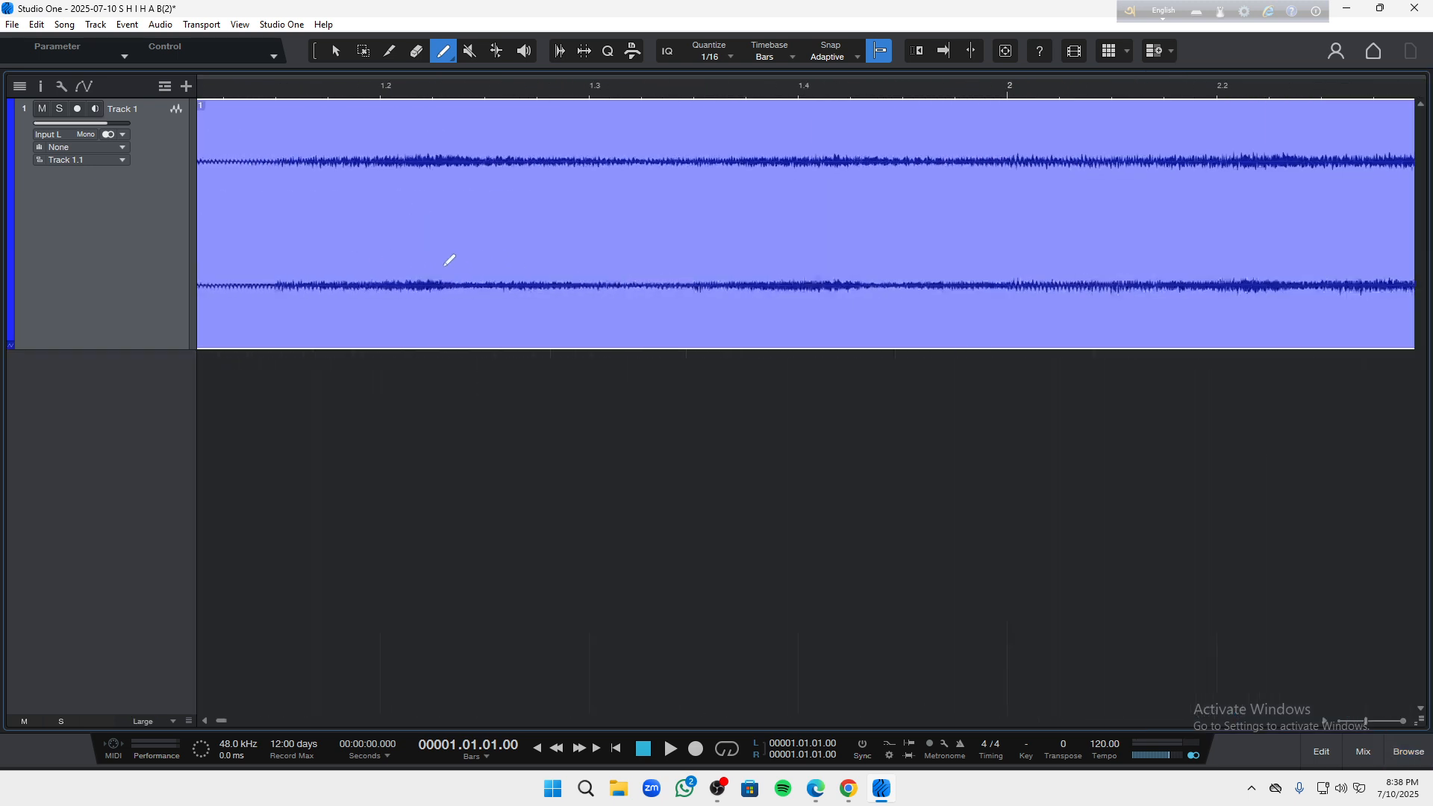
{"action": "key", "text": "w"}
{"action": "key", "text": "w"}
{"action": "key", "text": "w"}
{"action": "key", "text": "e"}
{"action": "key", "text": "e"}
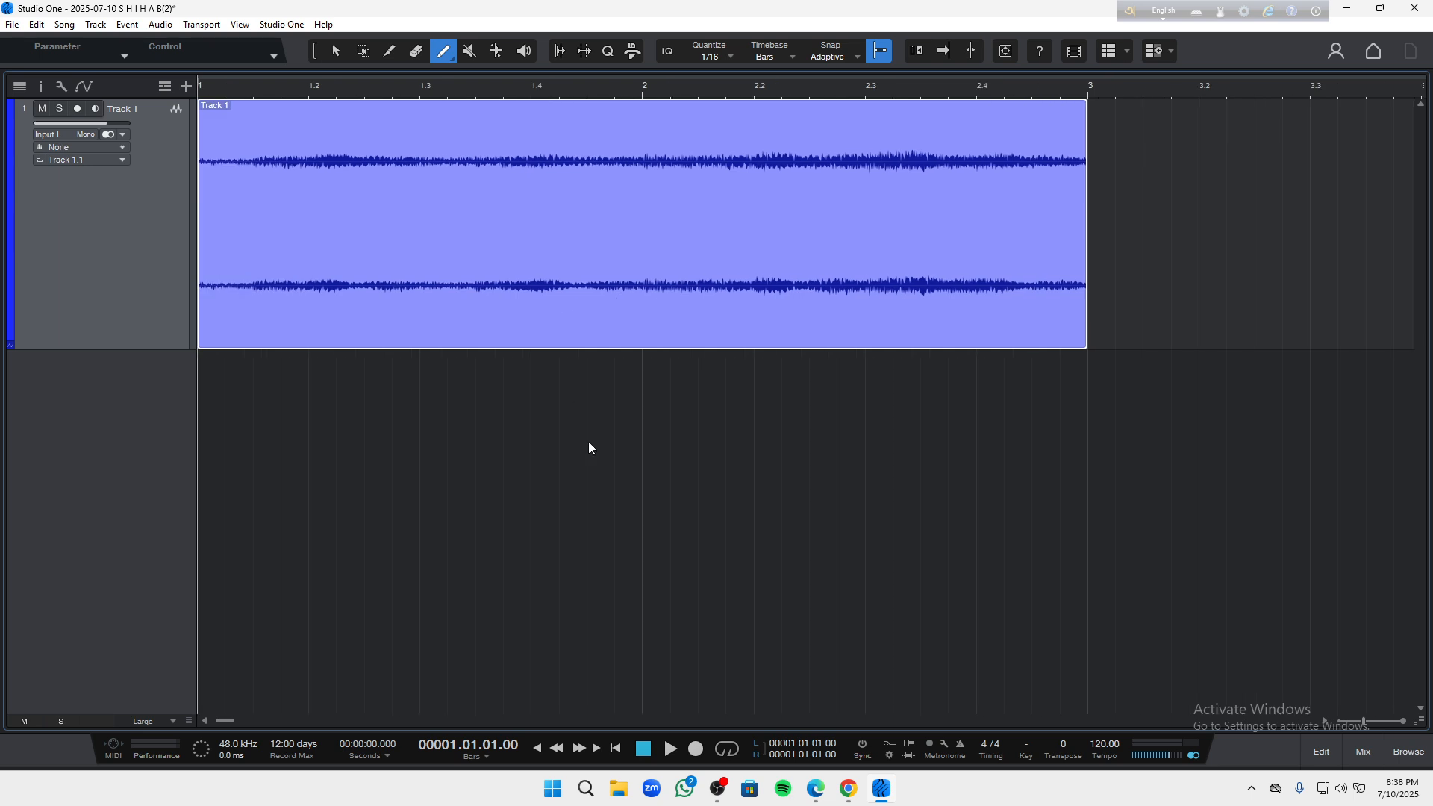
- Switch from the Paint tool to the Arrow tool and select the audio clip on Track 1
{"action": "key", "text": "ctrl+a"}
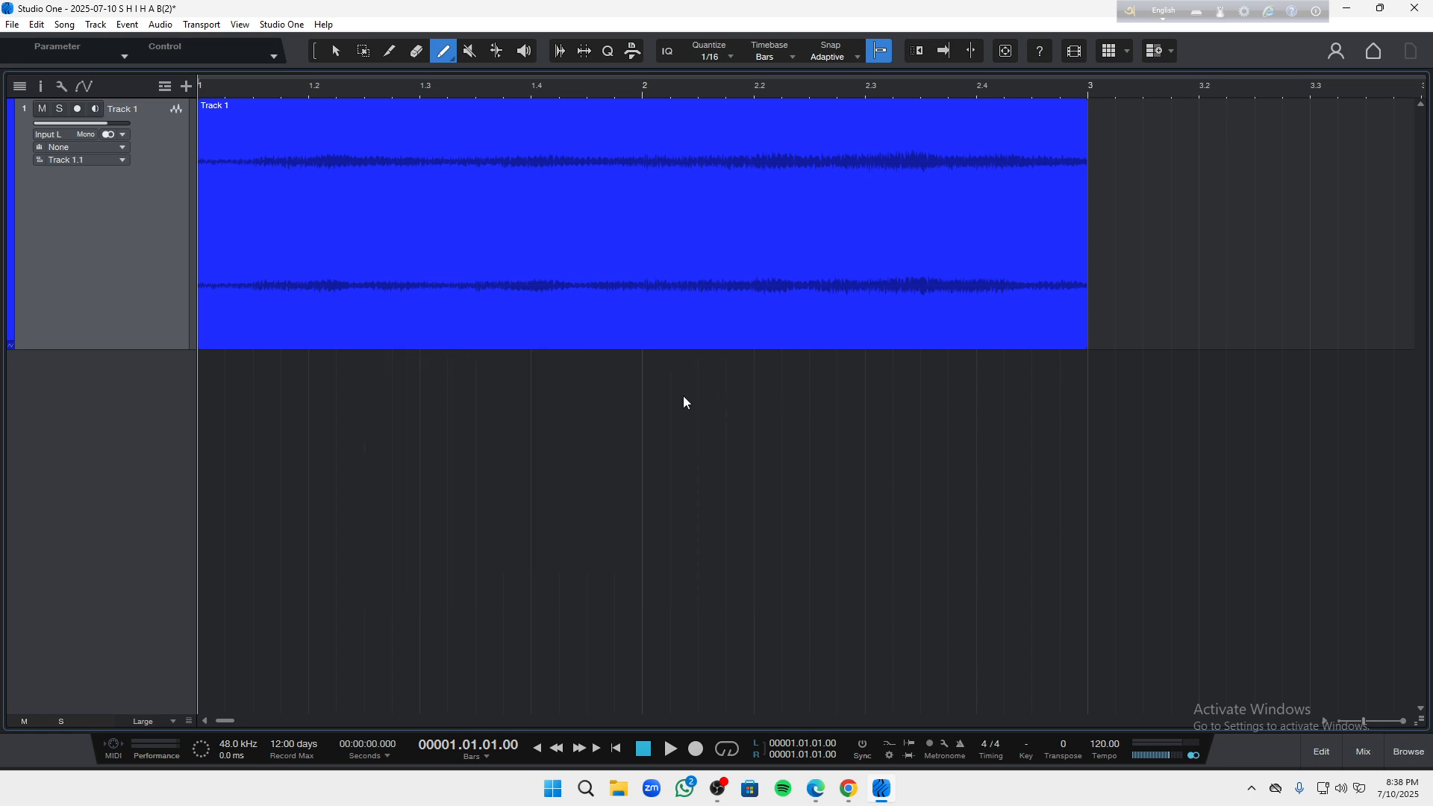
{"action": "left_click", "coordinate": [604, 229]}
{"action": "key", "text": "ctrl+z"}
{"action": "left_click", "coordinate": [335, 50]}
{"action": "left_click", "coordinate": [503, 191]}
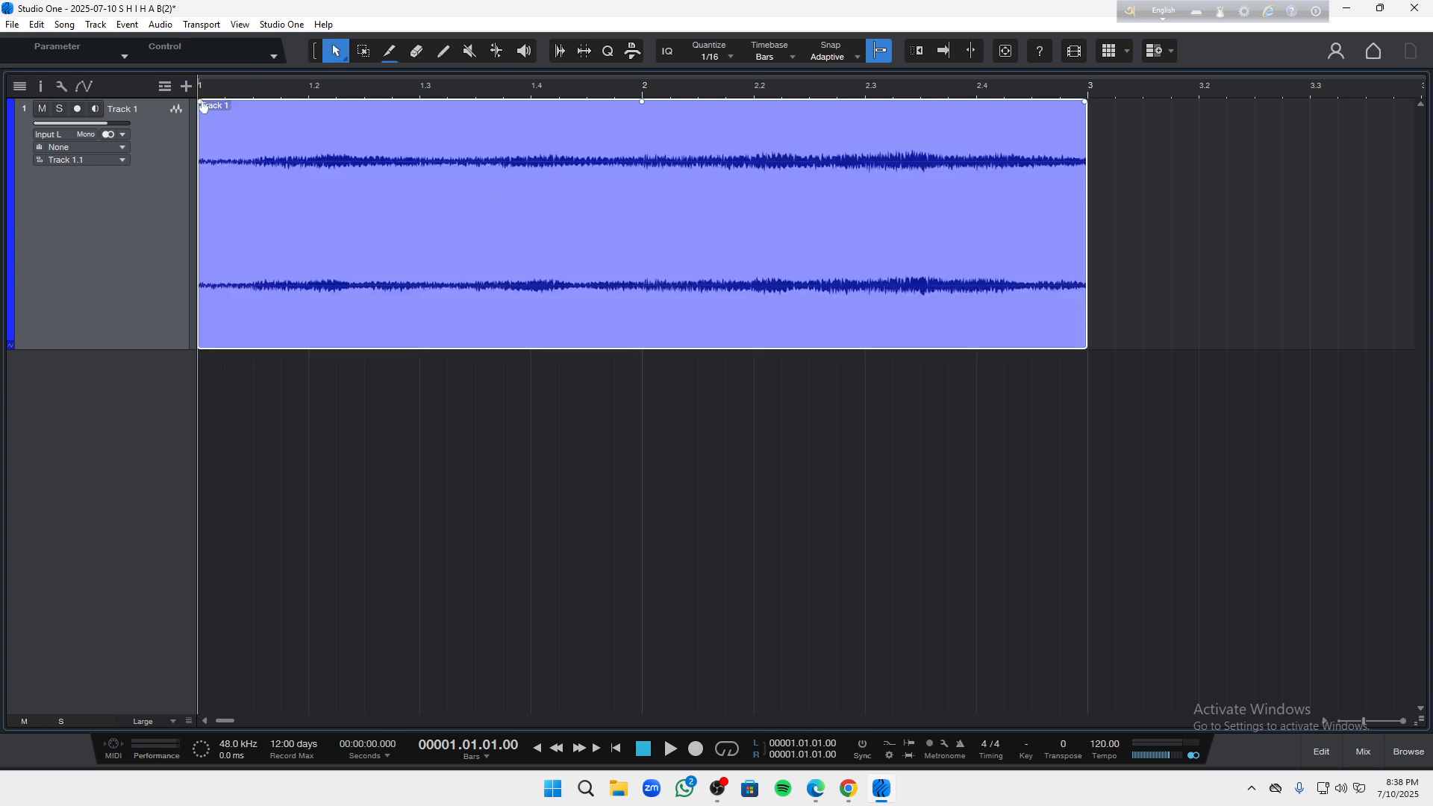
- Try a fade-in over about the clip's first three beats and a fade-out at its end, and undo both
{"action": "left_click_drag", "start_coordinate": [203, 106], "coordinate": [525, 202]}
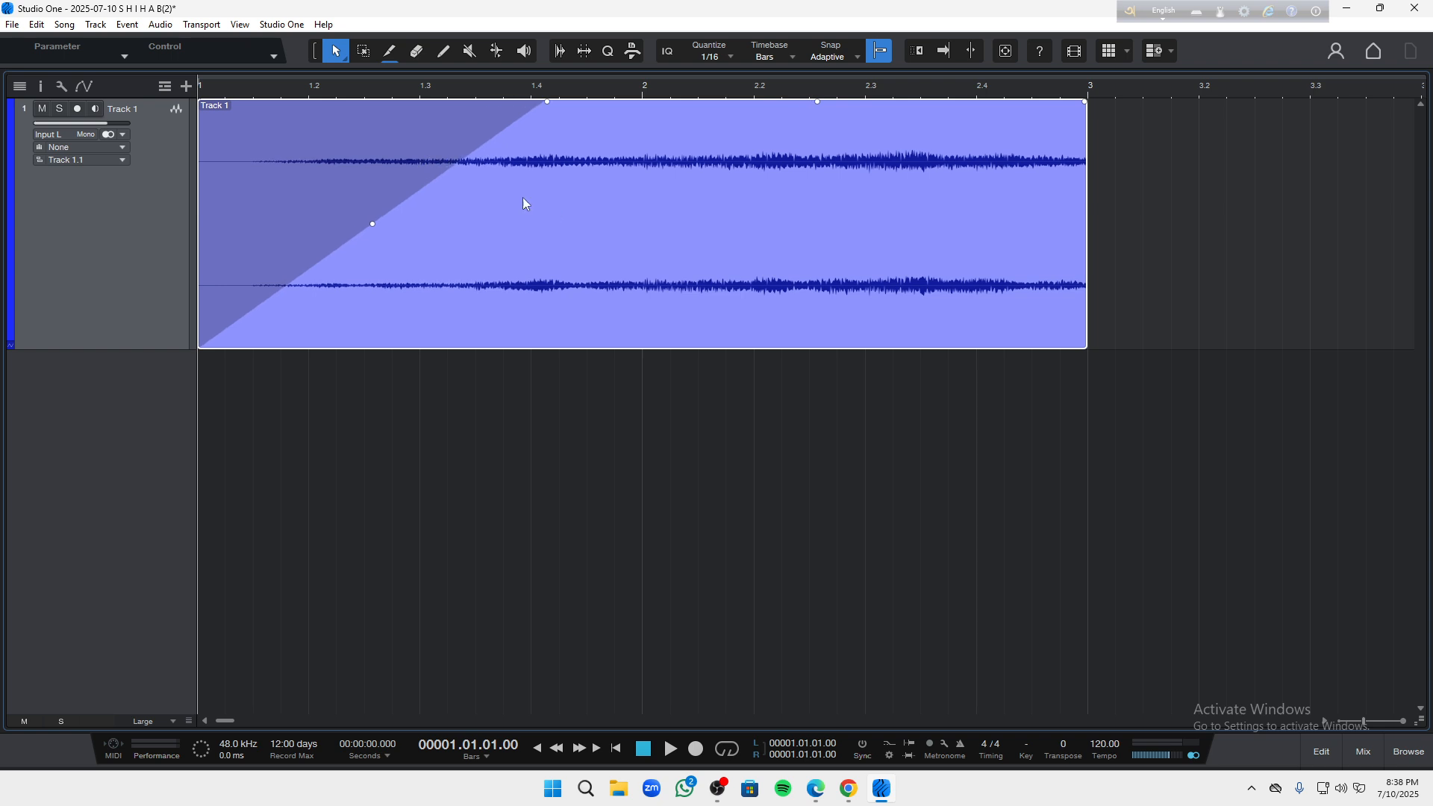
{"action": "left_click_drag", "start_coordinate": [1085, 107], "coordinate": [768, 207]}
{"action": "key", "text": "ctrl+z"}
{"action": "key", "text": "ctrl+z"}
{"action": "left_click", "coordinate": [629, 420]}
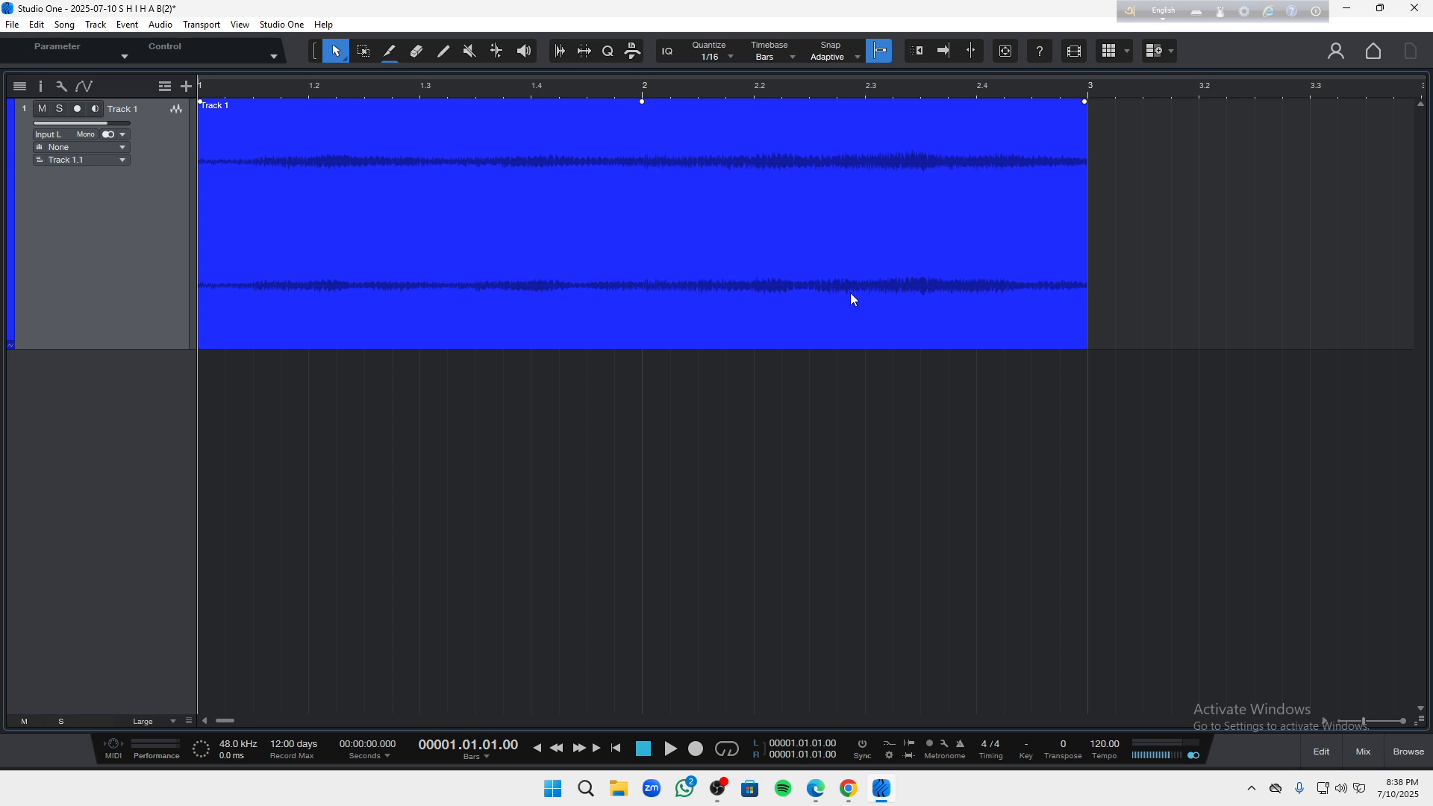
- Examine the volume fader's options in the Track 1 inspector, and hide the inspector again
{"action": "left_click", "coordinate": [47, 91]}
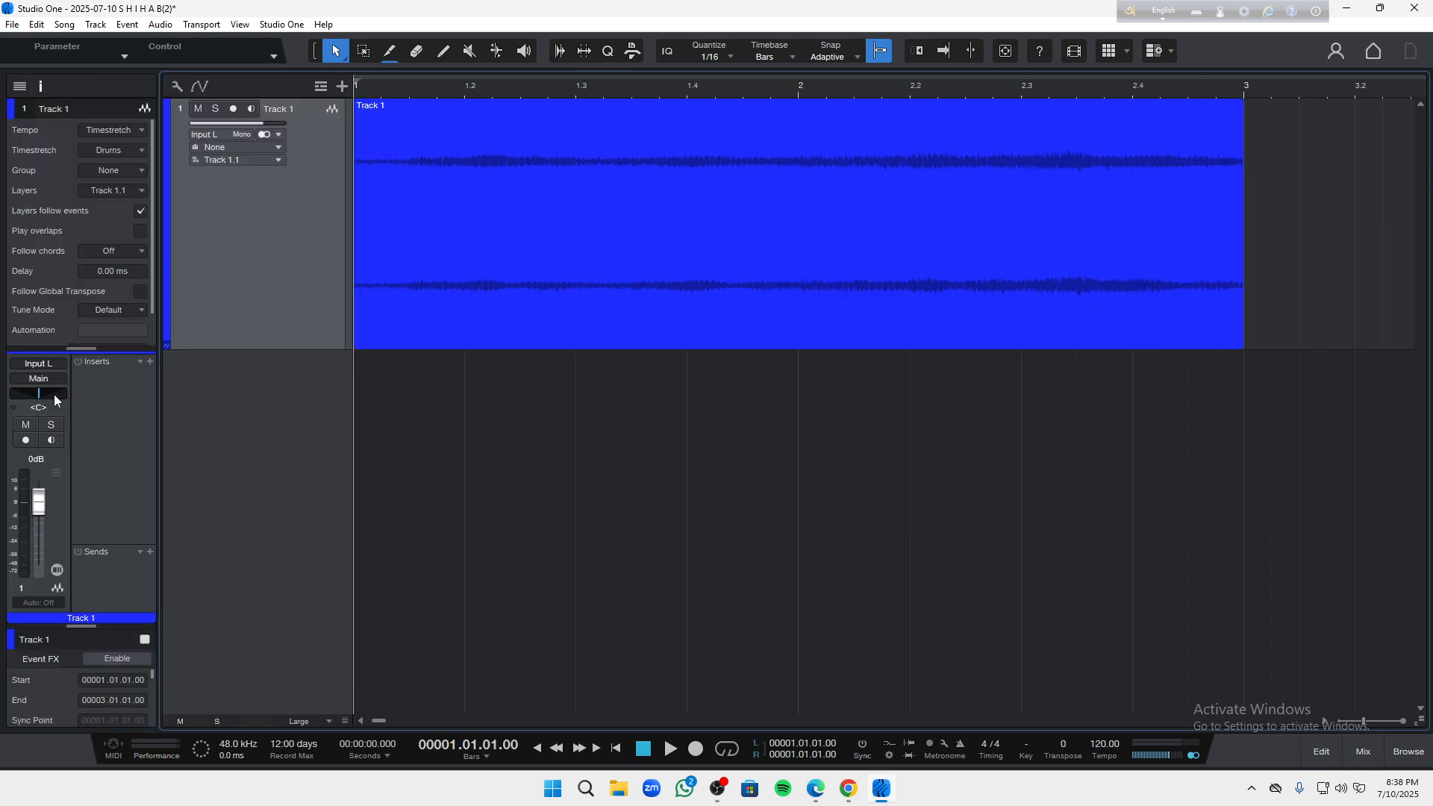
{"action": "right_click", "coordinate": [42, 500]}
{"action": "left_click", "coordinate": [608, 459]}
{"action": "left_click", "coordinate": [40, 88]}
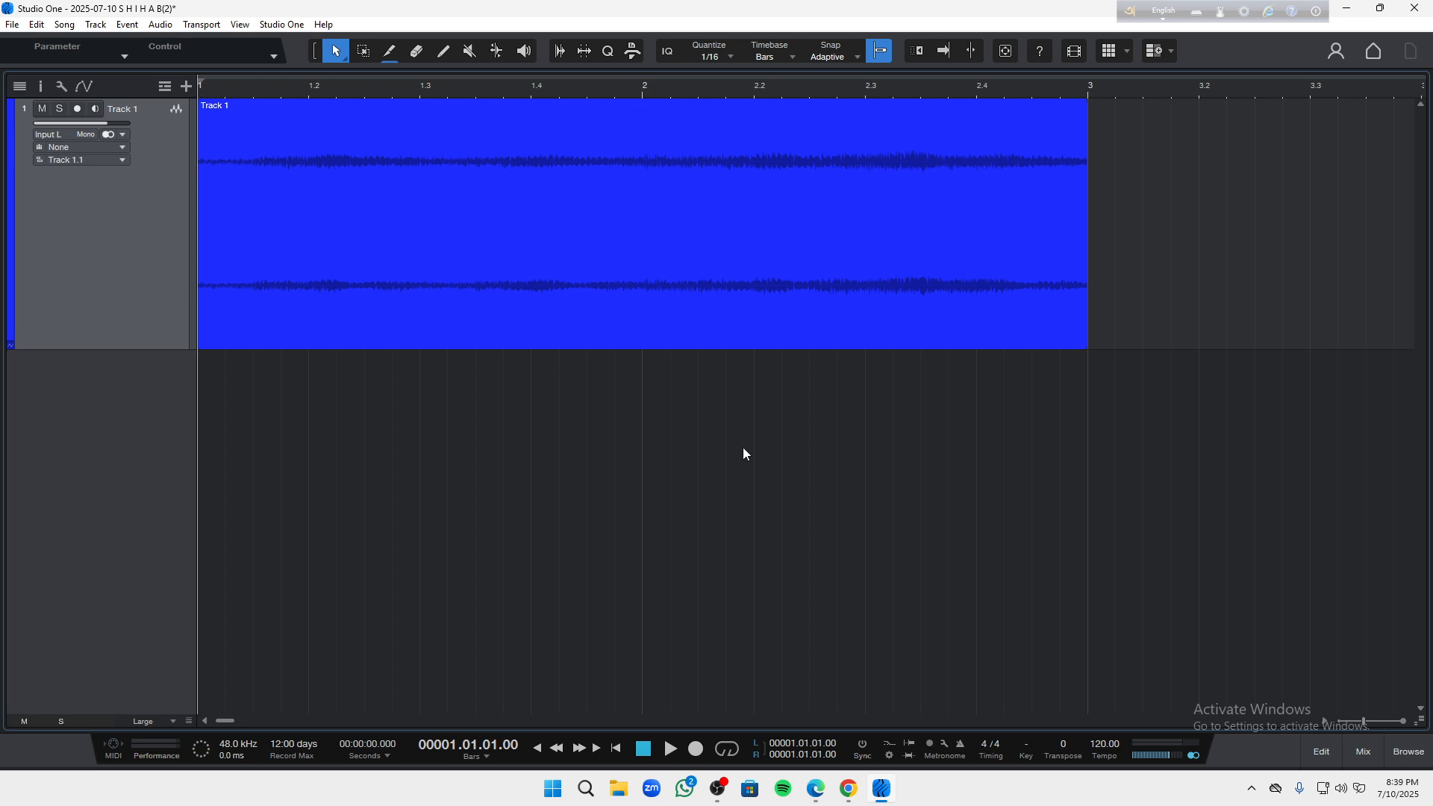
- Show Track 1's automation envelopes and enlarge the Volume and Pan L/R lanes
{"action": "left_click", "coordinate": [10, 348]}
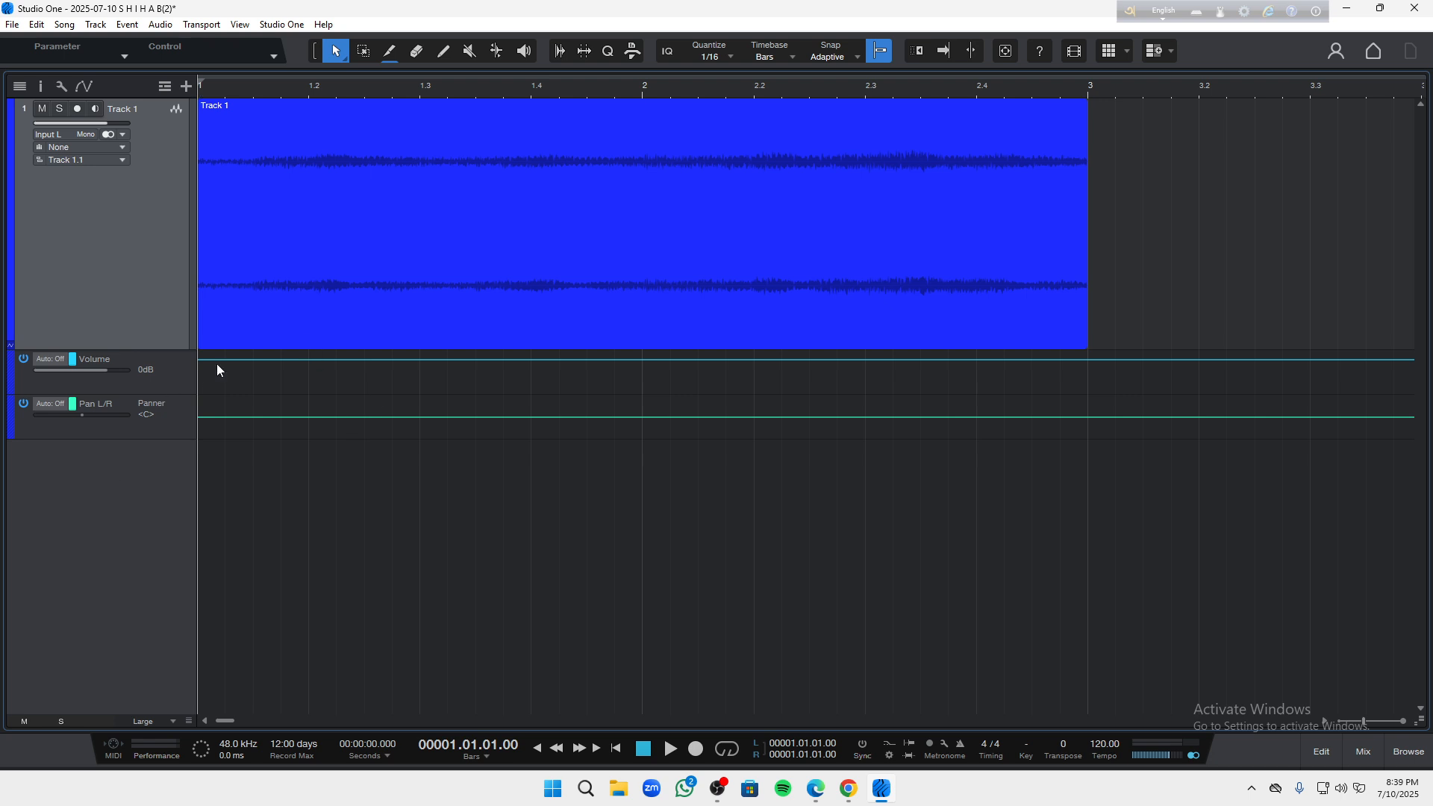
{"action": "left_click", "coordinate": [163, 363]}
{"action": "left_click", "coordinate": [170, 411]}
{"action": "left_click", "coordinate": [181, 376]}
{"action": "left_click", "coordinate": [177, 405]}
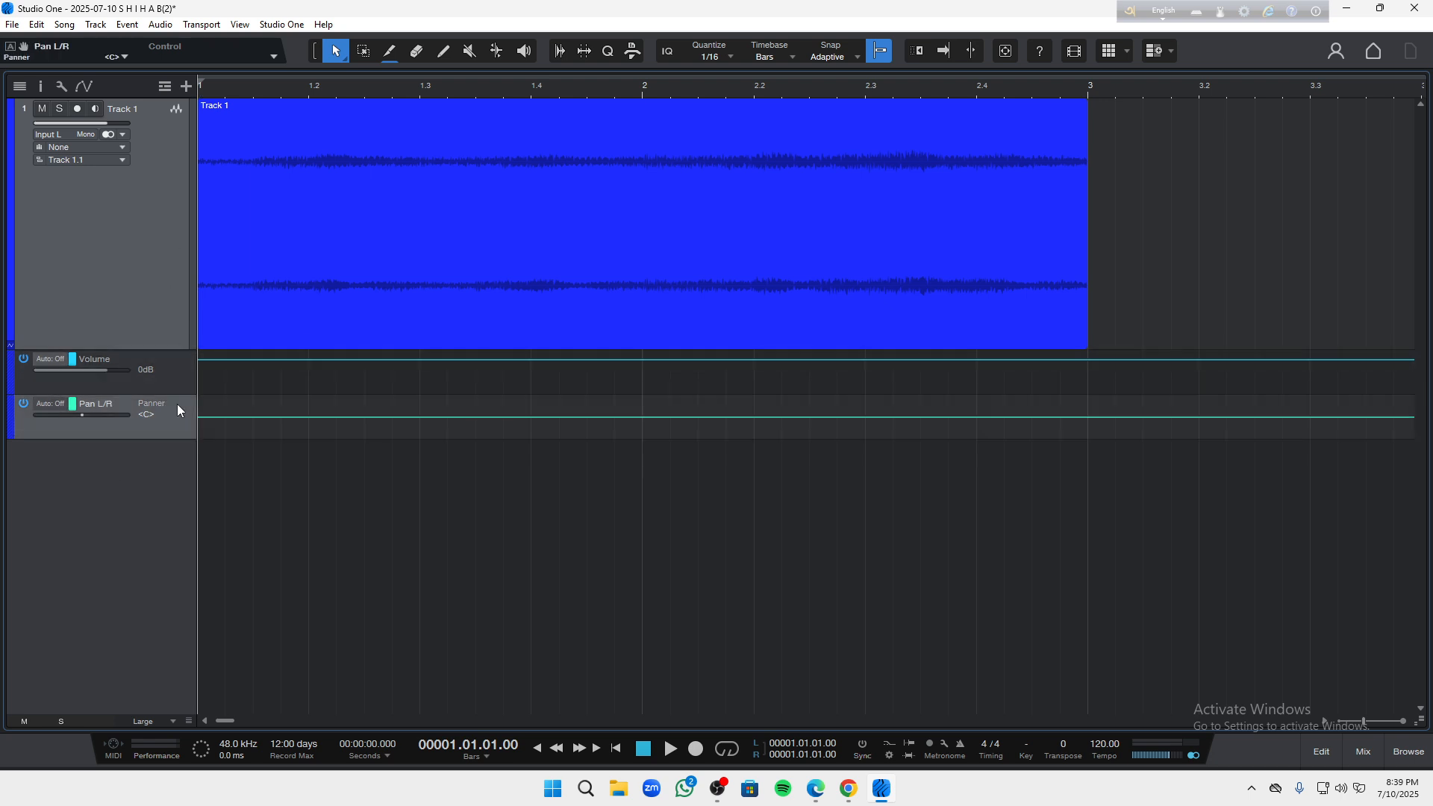
{"action": "left_click", "coordinate": [169, 375]}
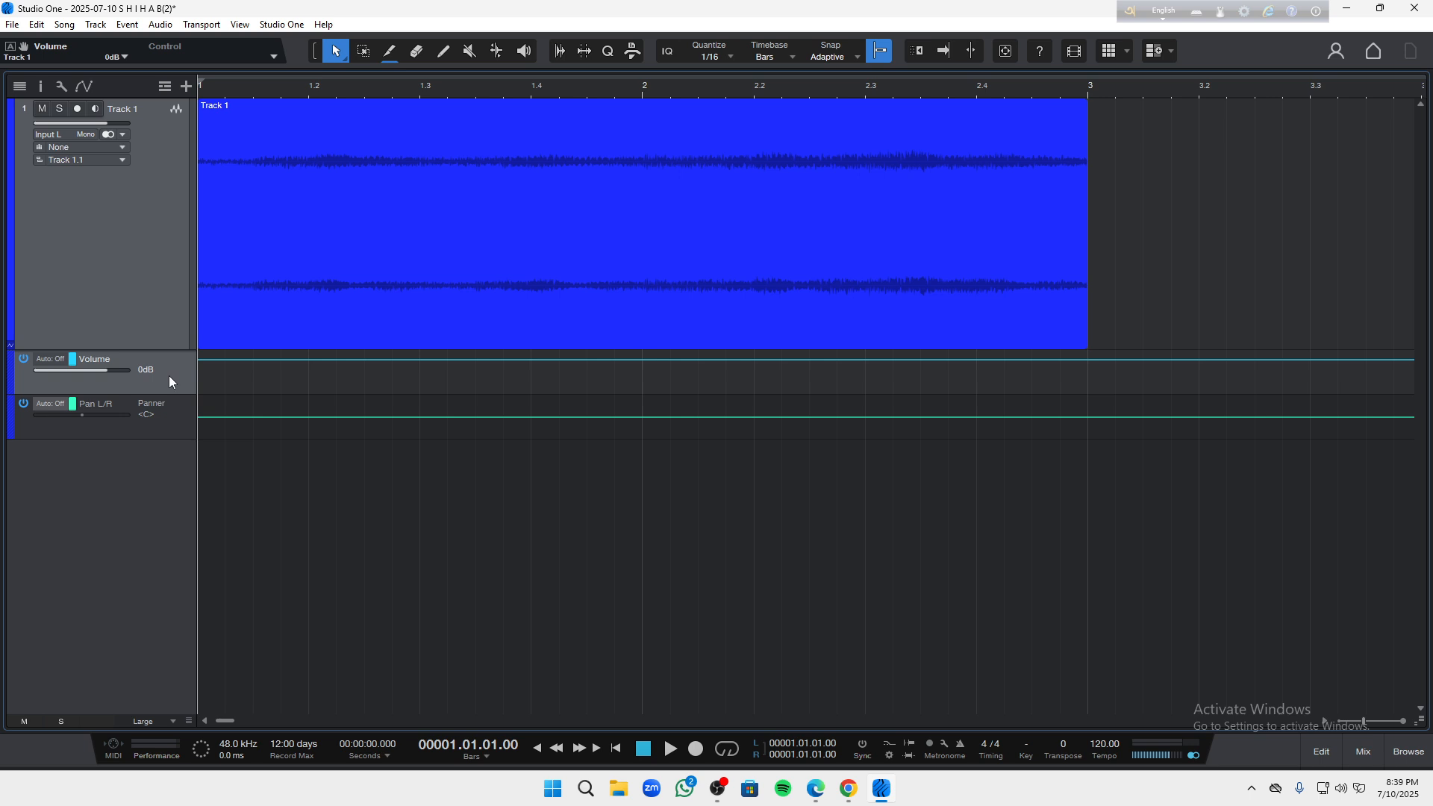
{"action": "left_click", "coordinate": [173, 410]}
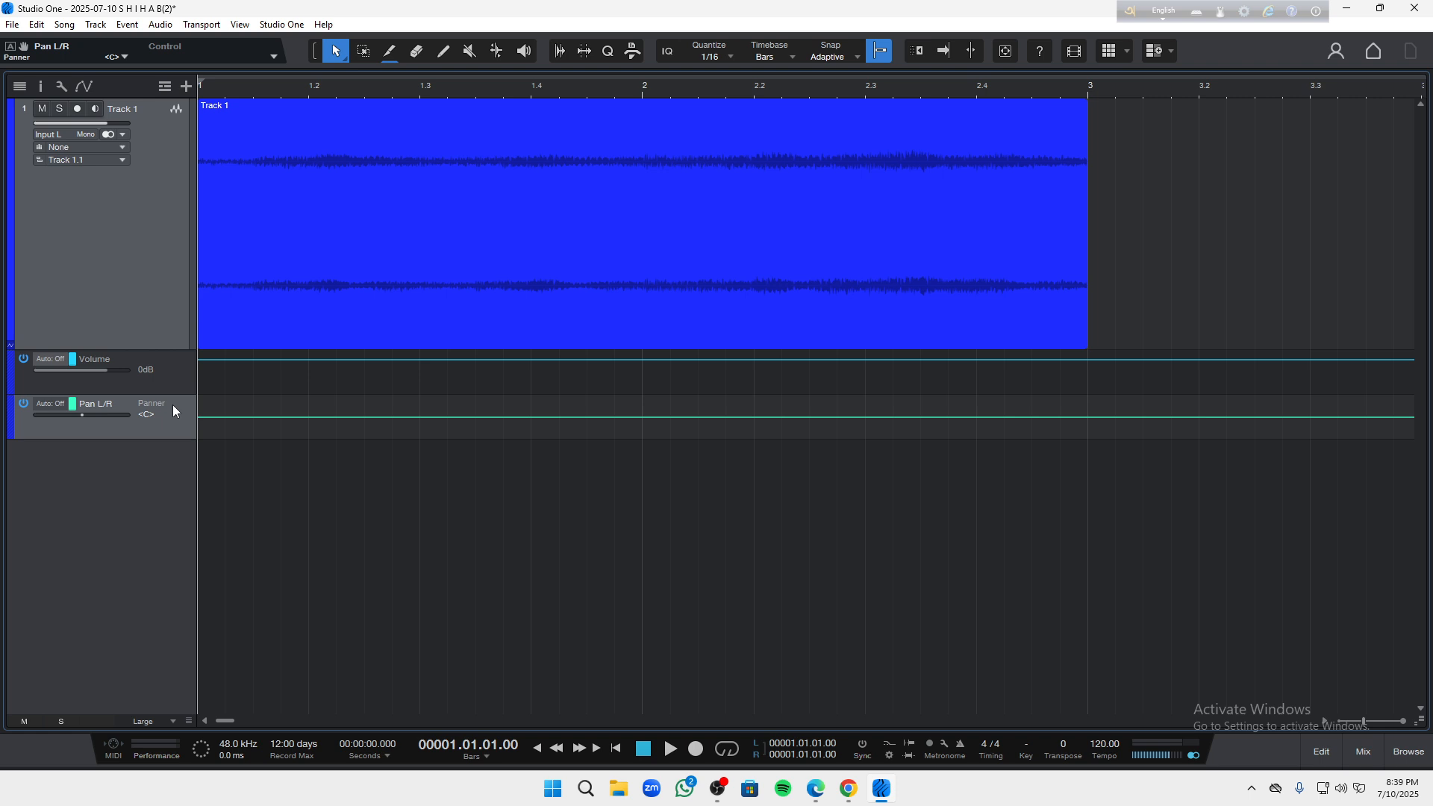
{"action": "scroll", "coordinate": [250, 403], "scroll_direction": "up", "scroll_amount": 3}
{"action": "scroll", "coordinate": [321, 420], "scroll_direction": "up", "scroll_amount": 3}
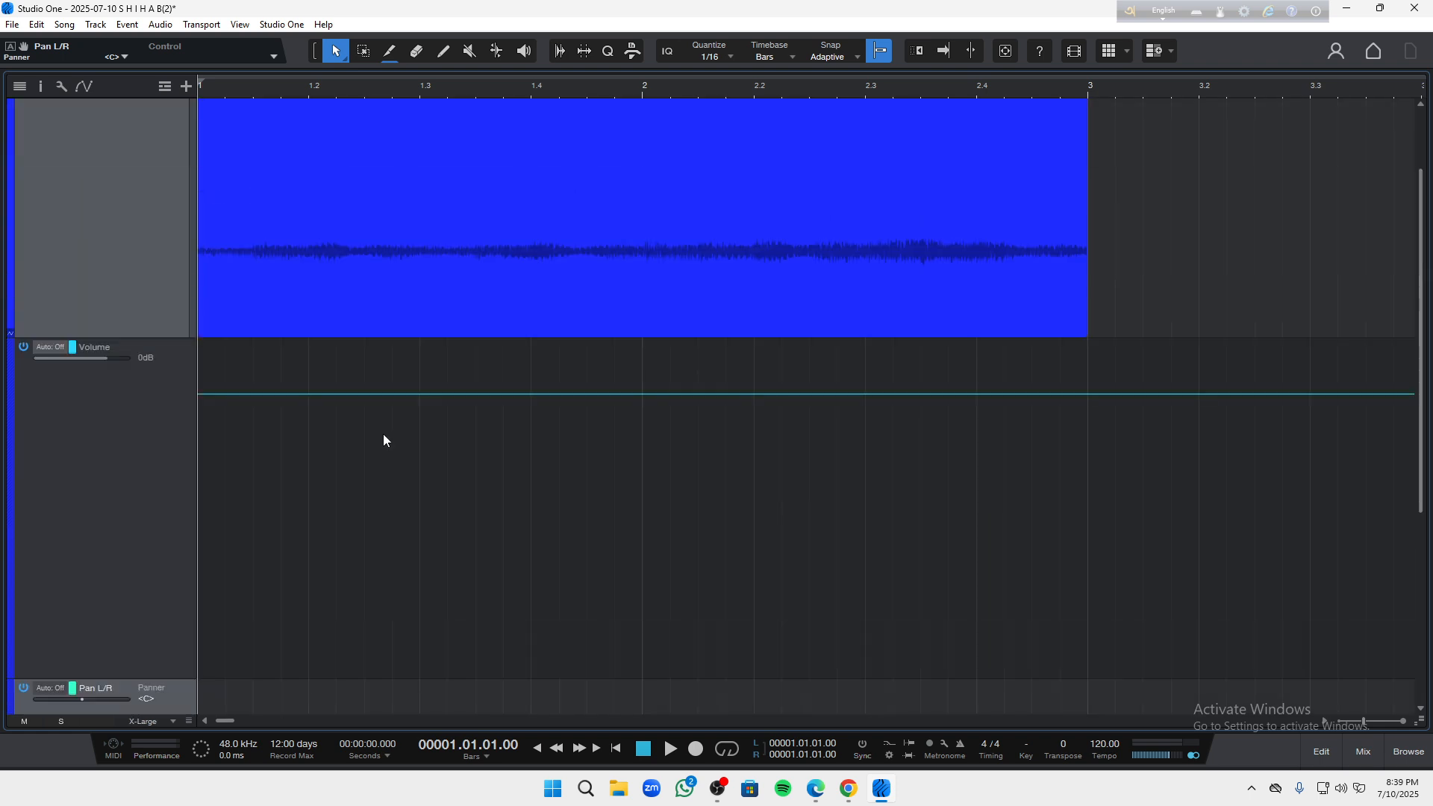
{"action": "scroll", "coordinate": [389, 429], "scroll_direction": "down", "scroll_amount": 1}
{"action": "scroll", "coordinate": [350, 388], "scroll_direction": "down", "scroll_amount": 1}
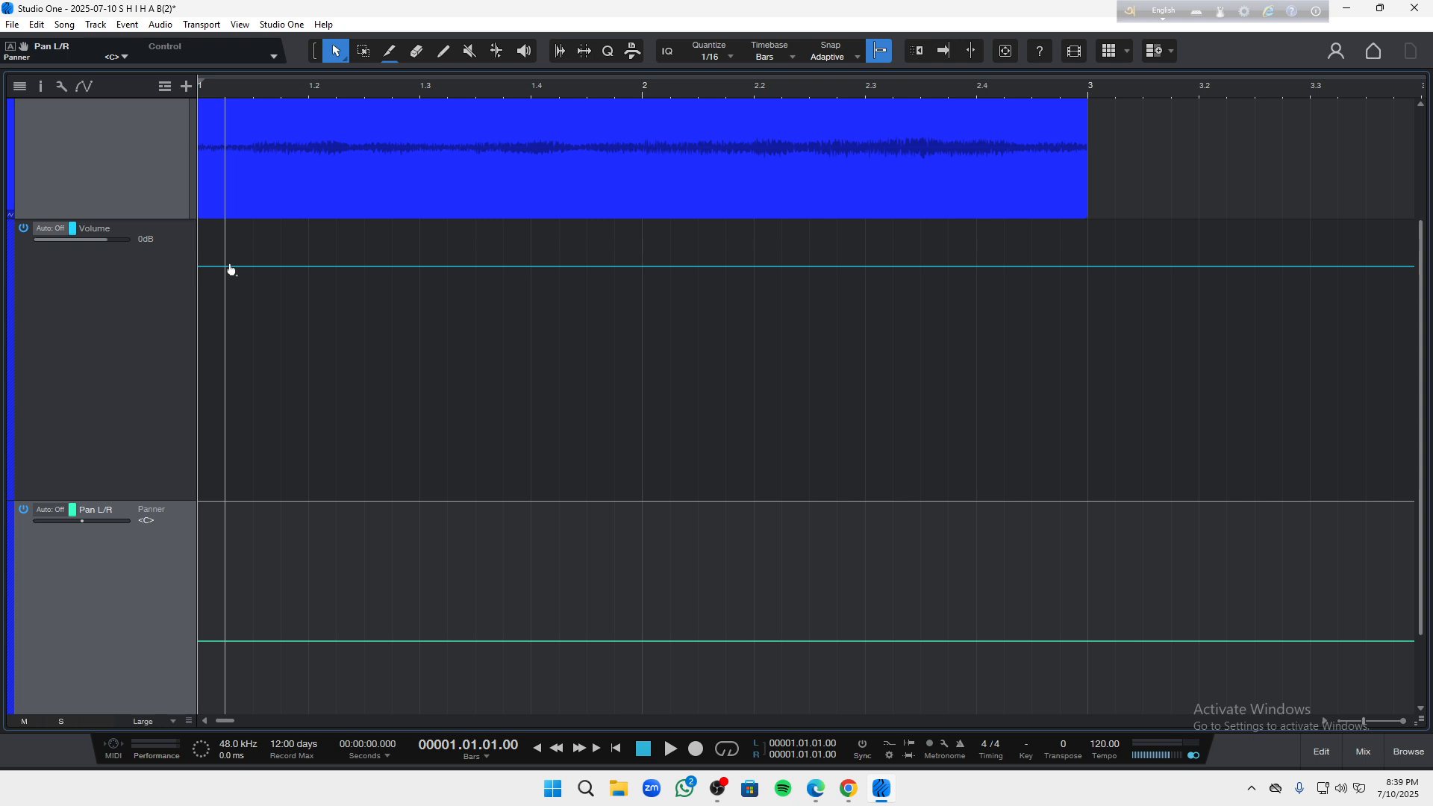
- Draw a zigzag Volume envelope with 0 dB points at 1.2 and 1.4 and silent points at bar 1, 1.3 and bar 2
{"action": "left_click", "coordinate": [309, 268]}
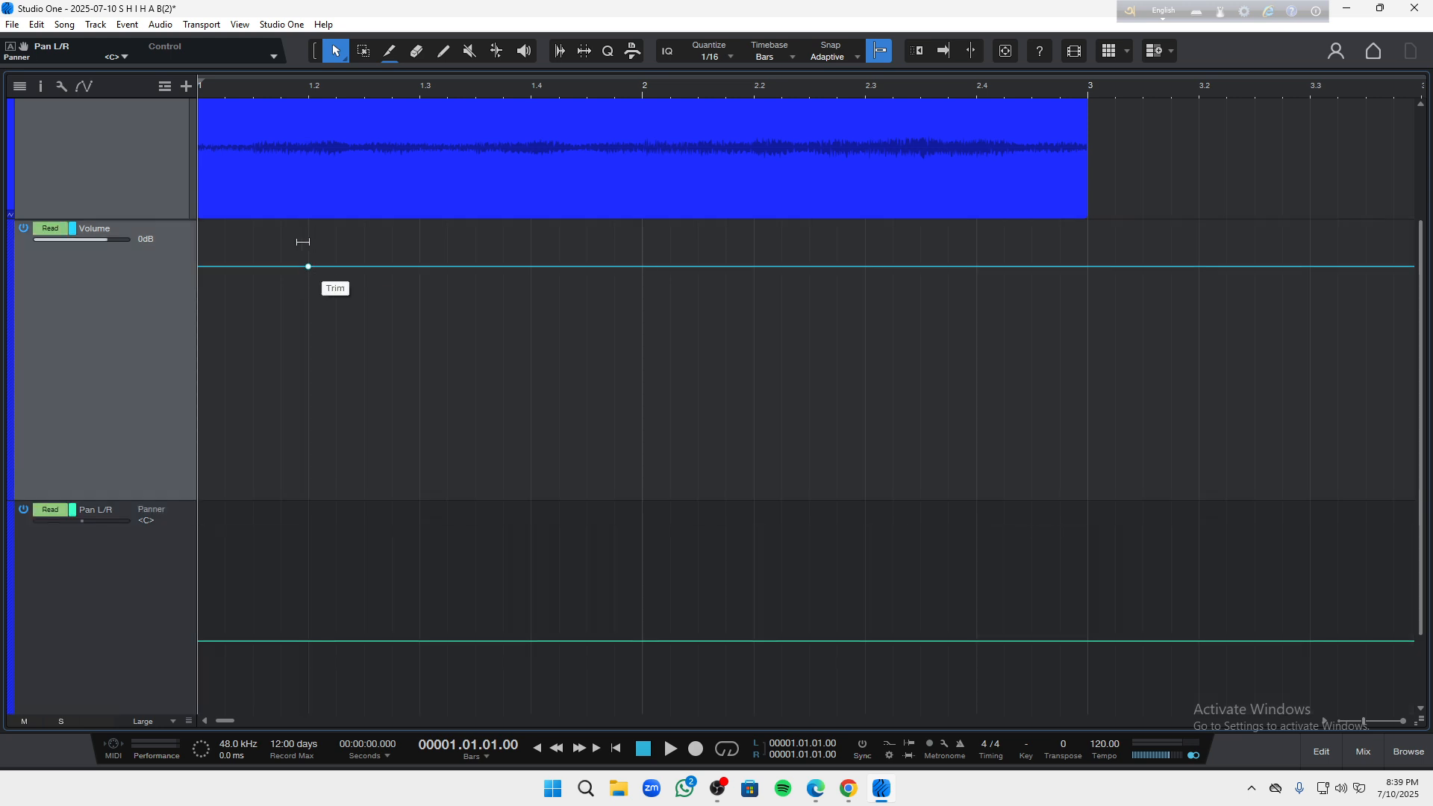
{"action": "left_click", "coordinate": [198, 266]}
{"action": "left_click_drag", "start_coordinate": [199, 267], "coordinate": [181, 534]}
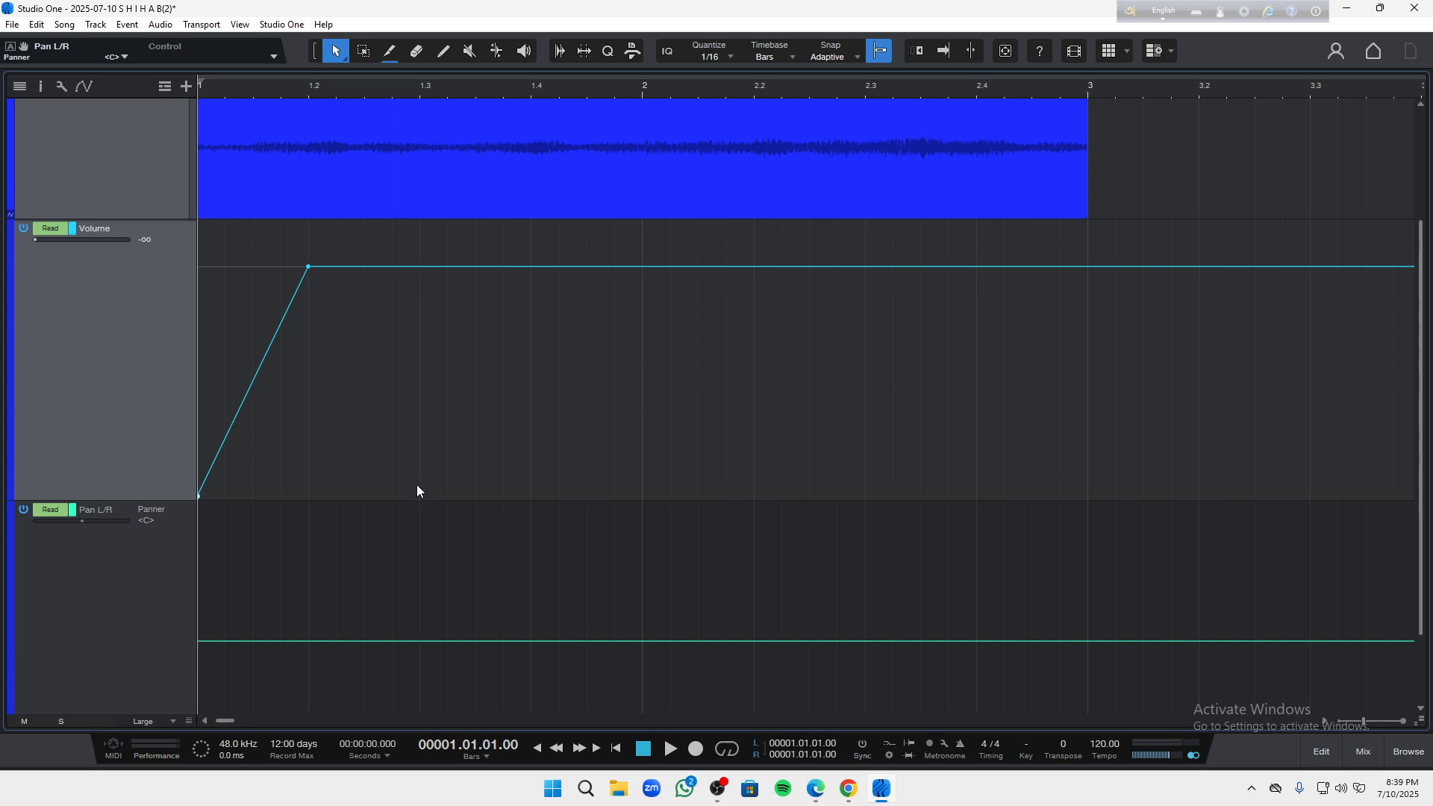
{"action": "left_click_drag", "start_coordinate": [419, 267], "coordinate": [418, 530]}
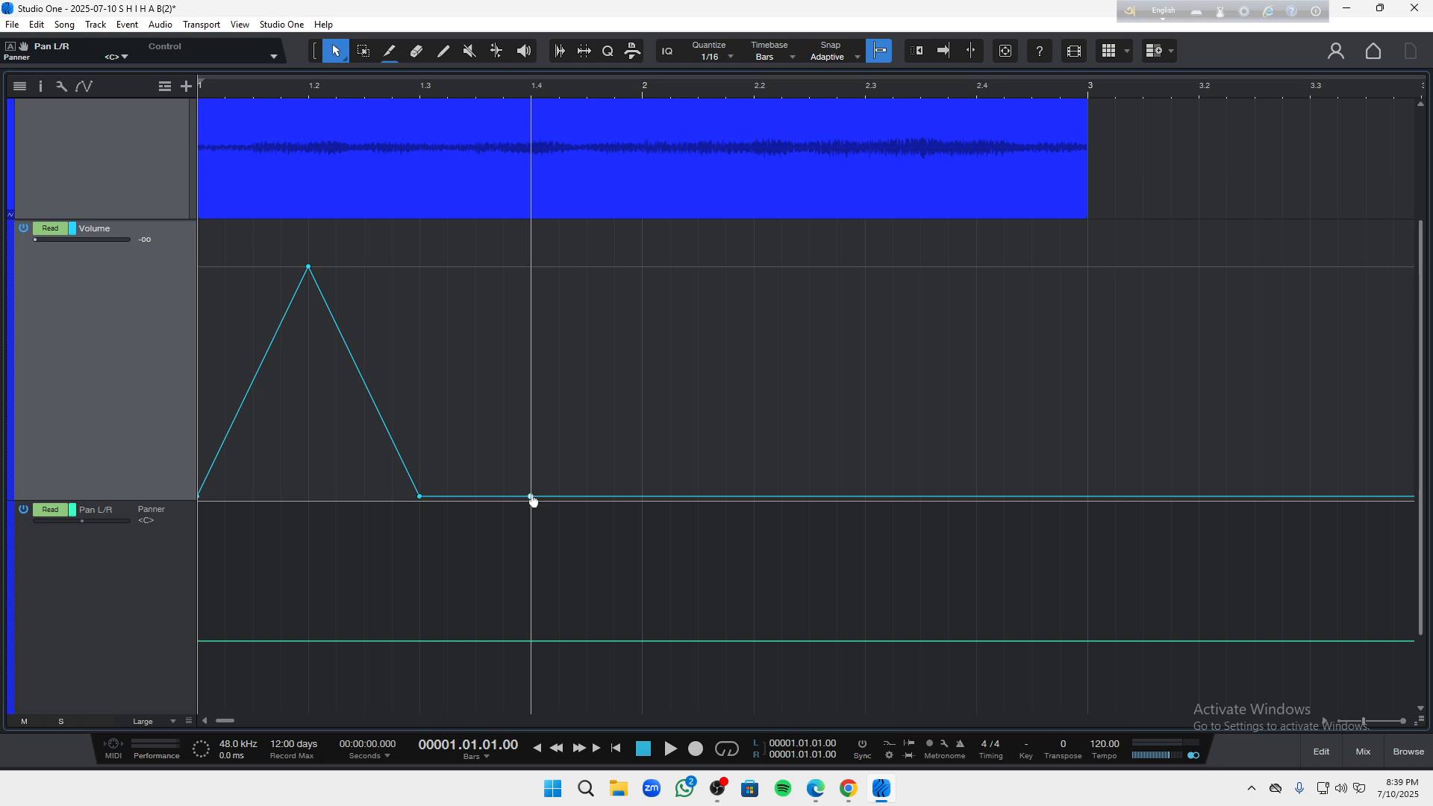
{"action": "left_click_drag", "start_coordinate": [531, 496], "coordinate": [542, 267]}
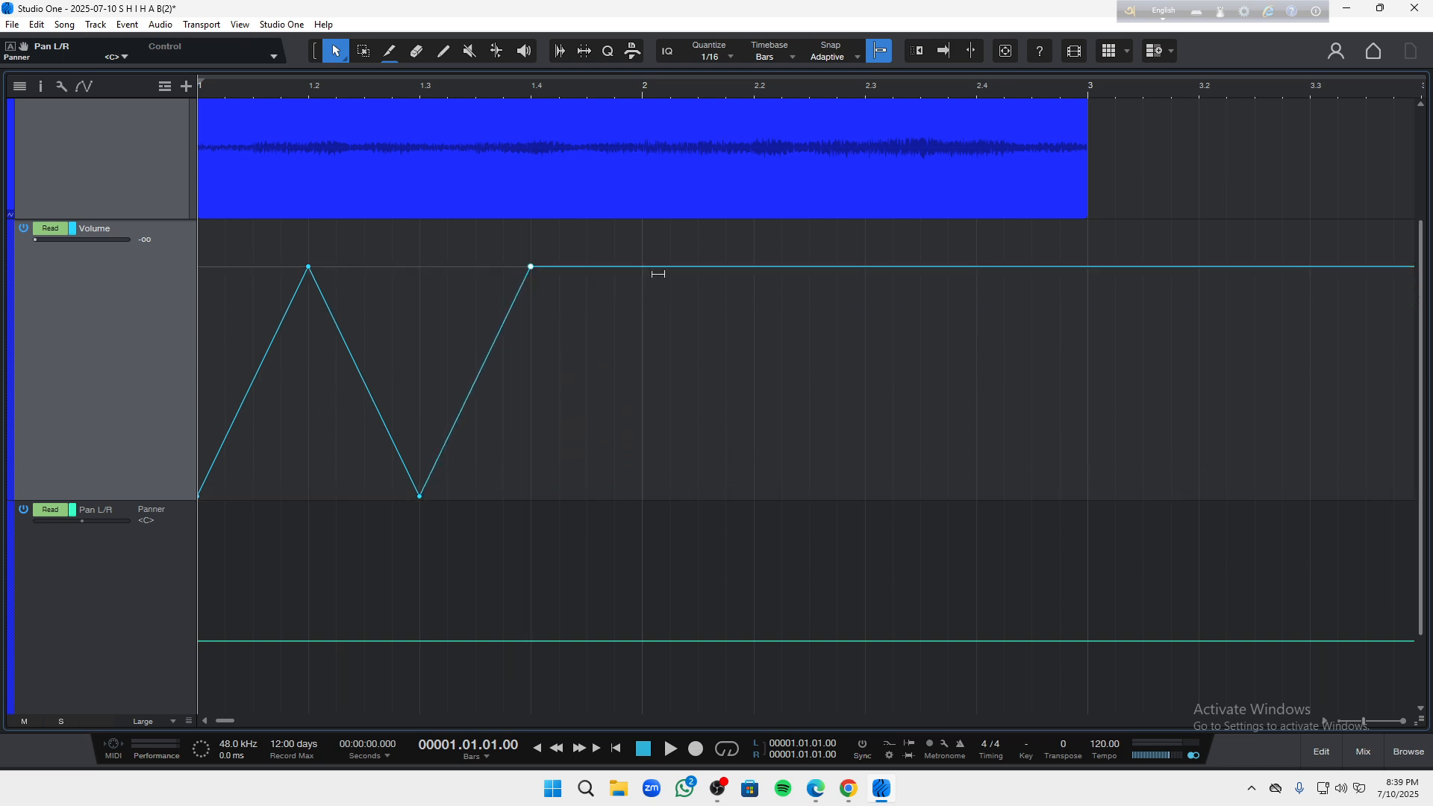
{"action": "left_click_drag", "start_coordinate": [644, 270], "coordinate": [642, 501]}
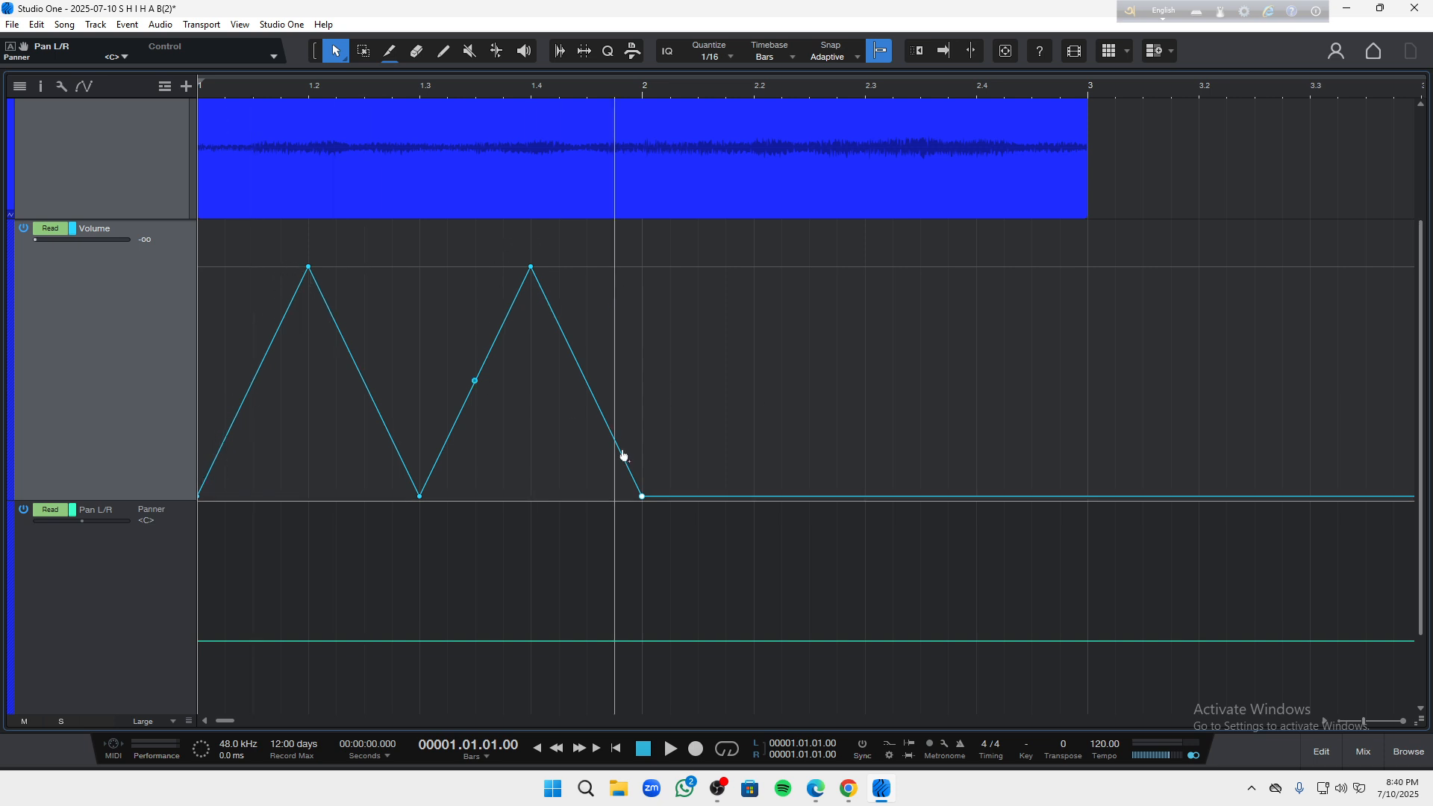
- Play the clip from the start to past bar 2 to hear the volume automation, and stop playback
{"action": "key", "text": "space"}
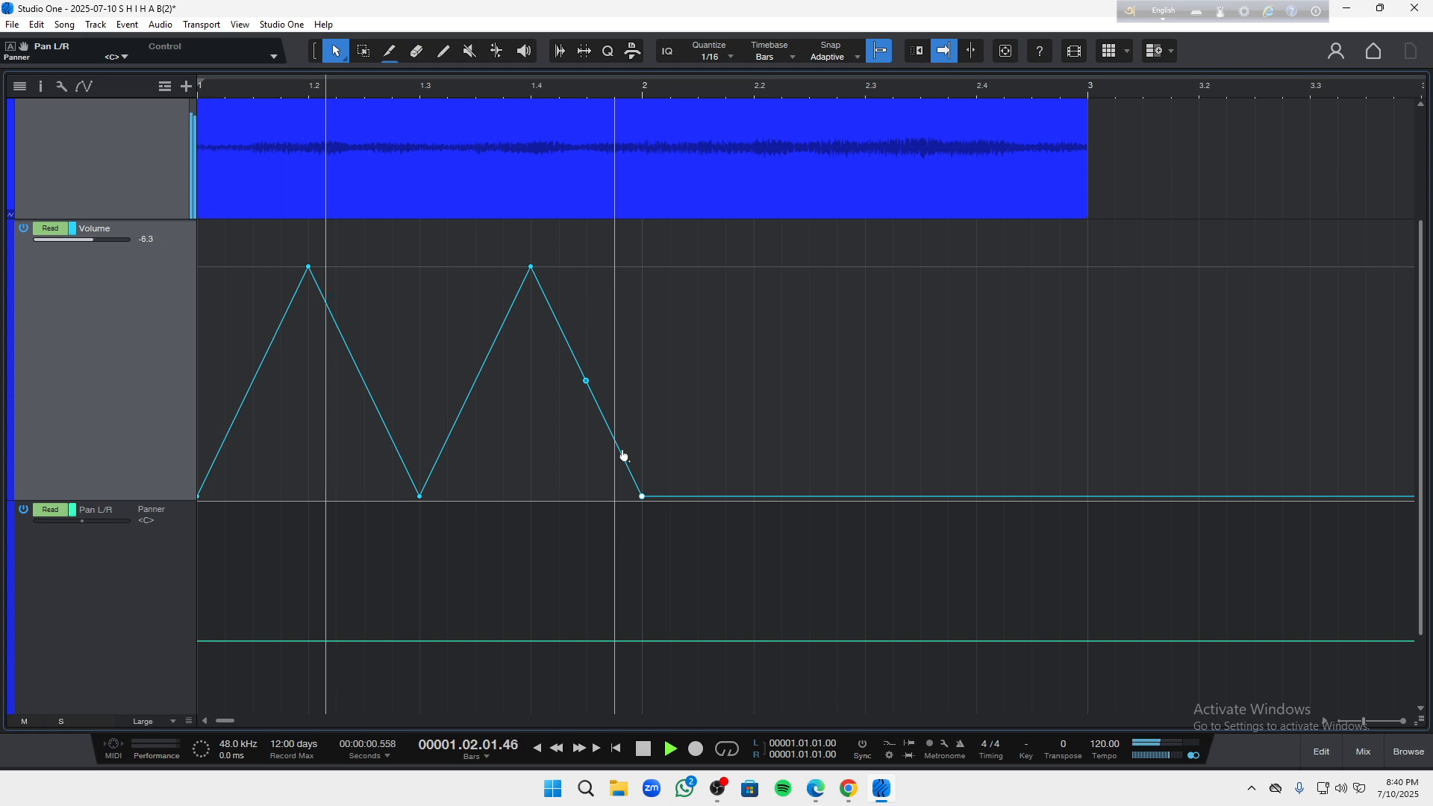
{"action": "key", "text": "space"}
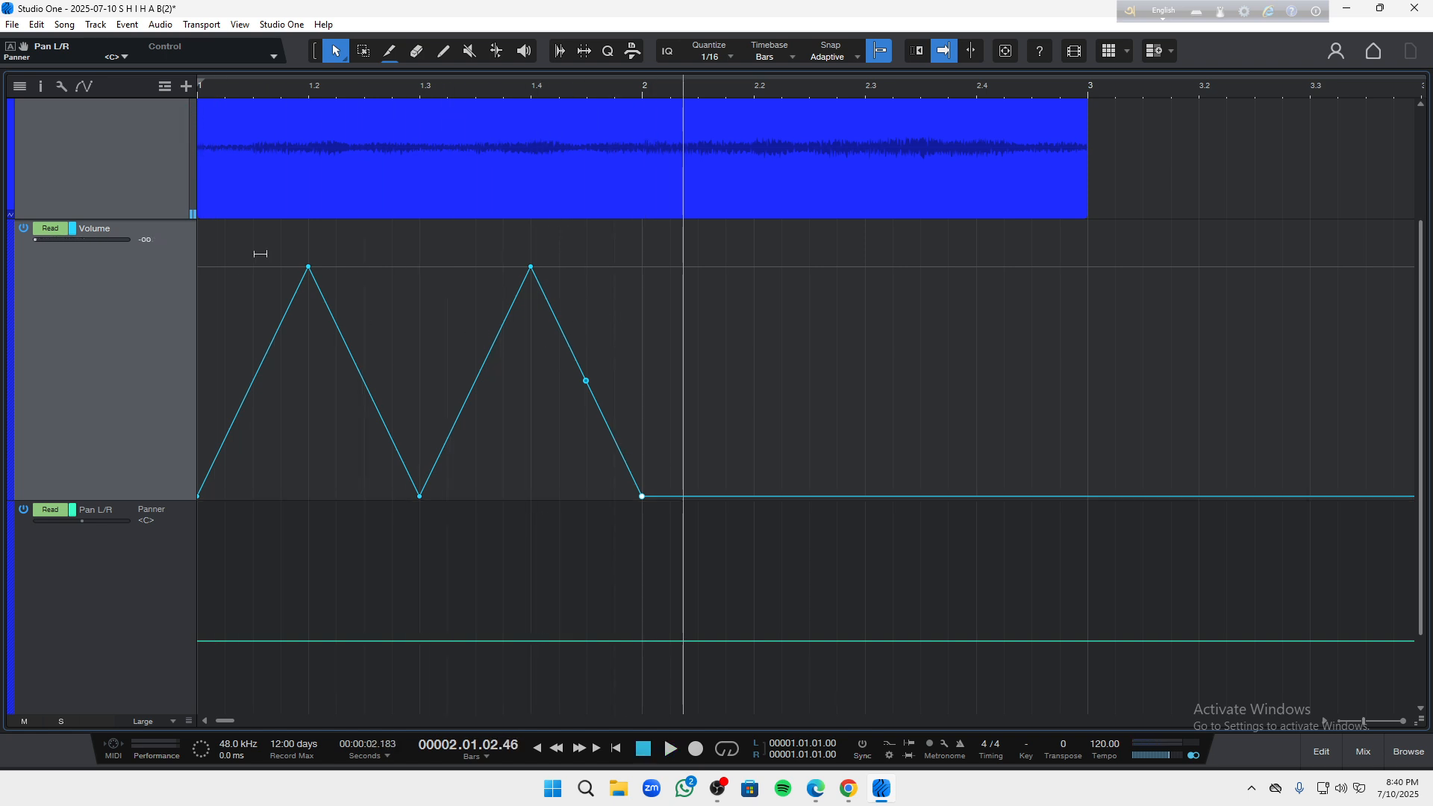
{"action": "key", "text": "ctrl+z"}
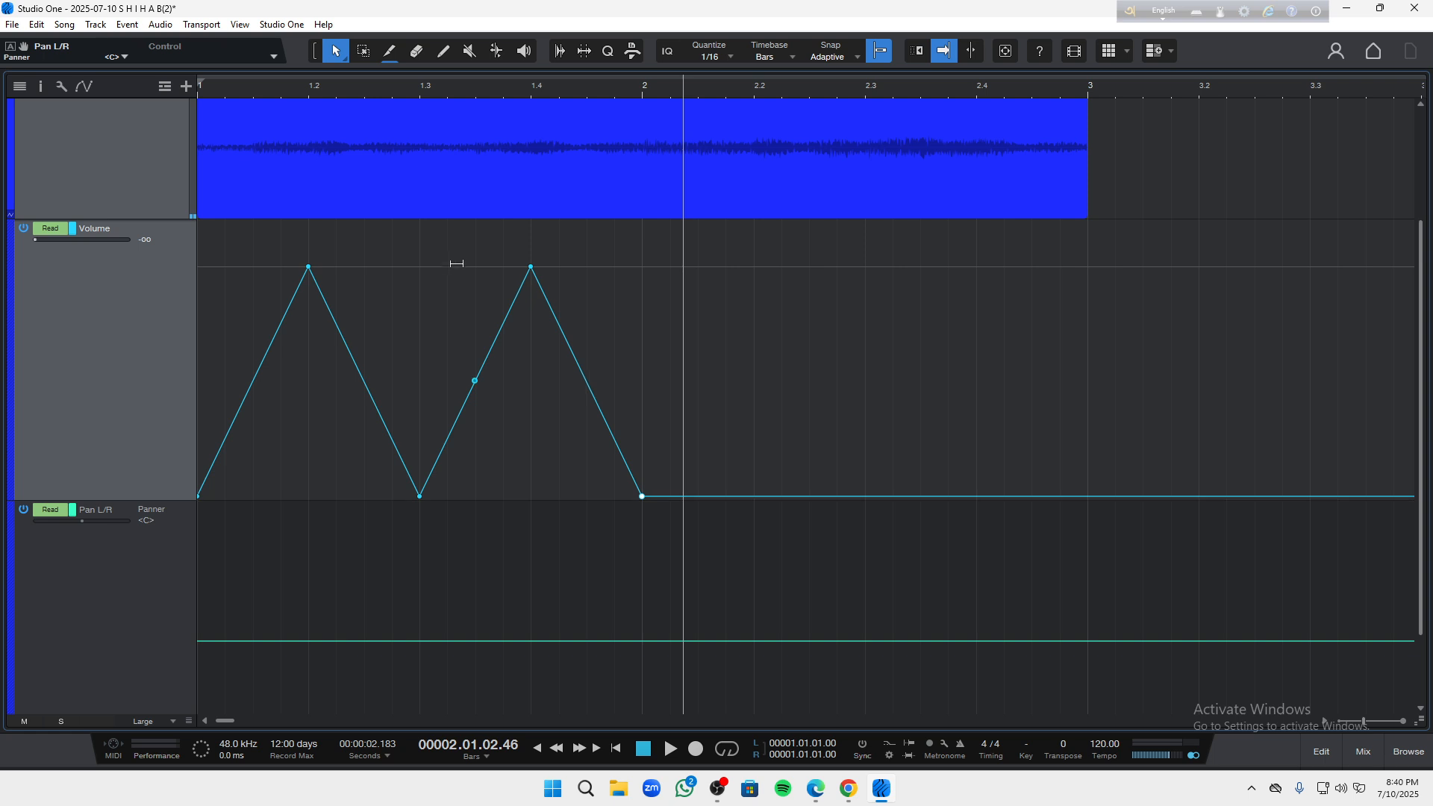
- Set the Paint tool to the Triangle shape and undo the hand-drawn Volume envelope points
{"action": "left_click", "coordinate": [444, 52]}
{"action": "left_click", "coordinate": [443, 52]}
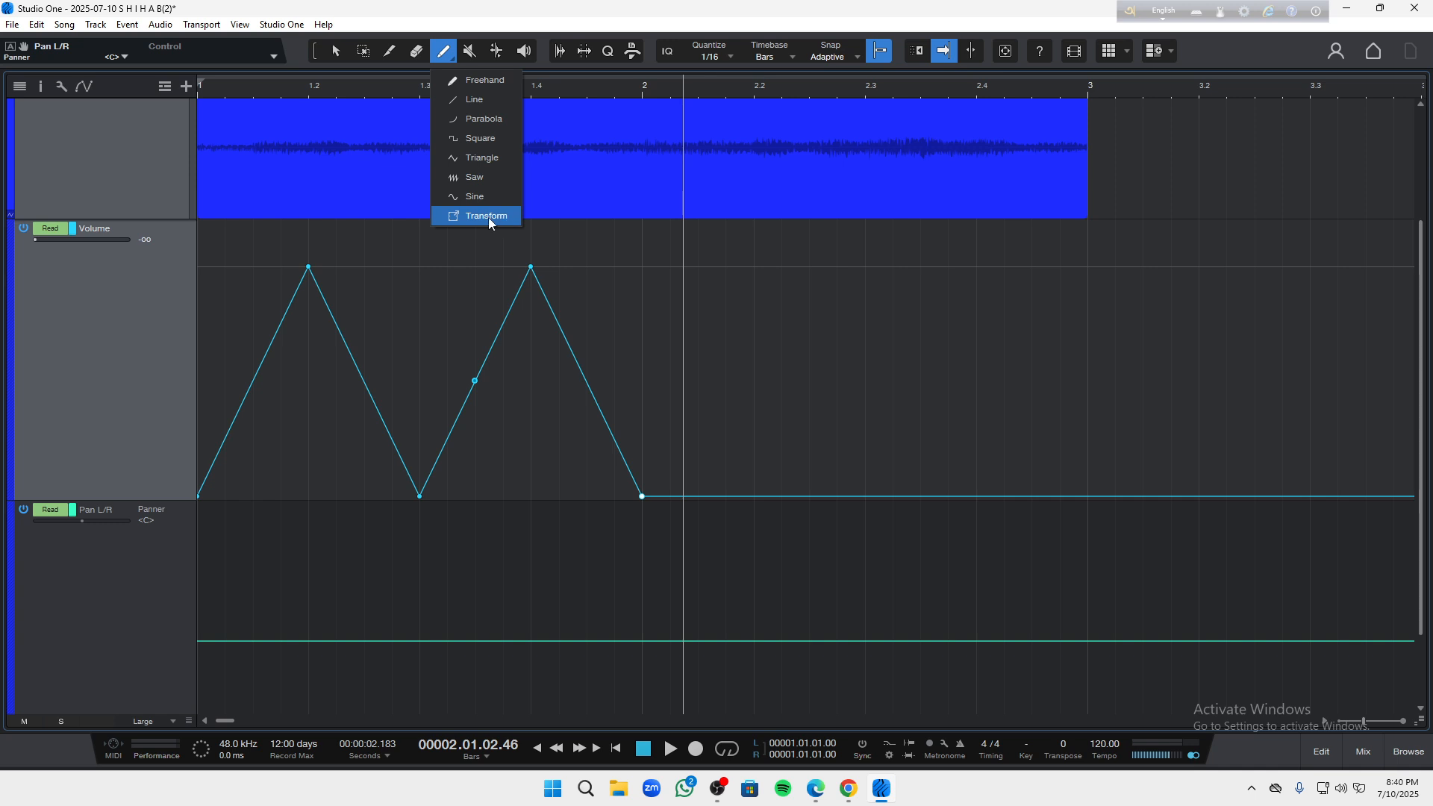
{"action": "left_click", "coordinate": [485, 163]}
{"action": "left_click", "coordinate": [511, 265]}
{"action": "key", "text": "ctrl+z"}
{"action": "key", "text": "ctrl+z"}
{"action": "key", "text": "ctrl+z"}
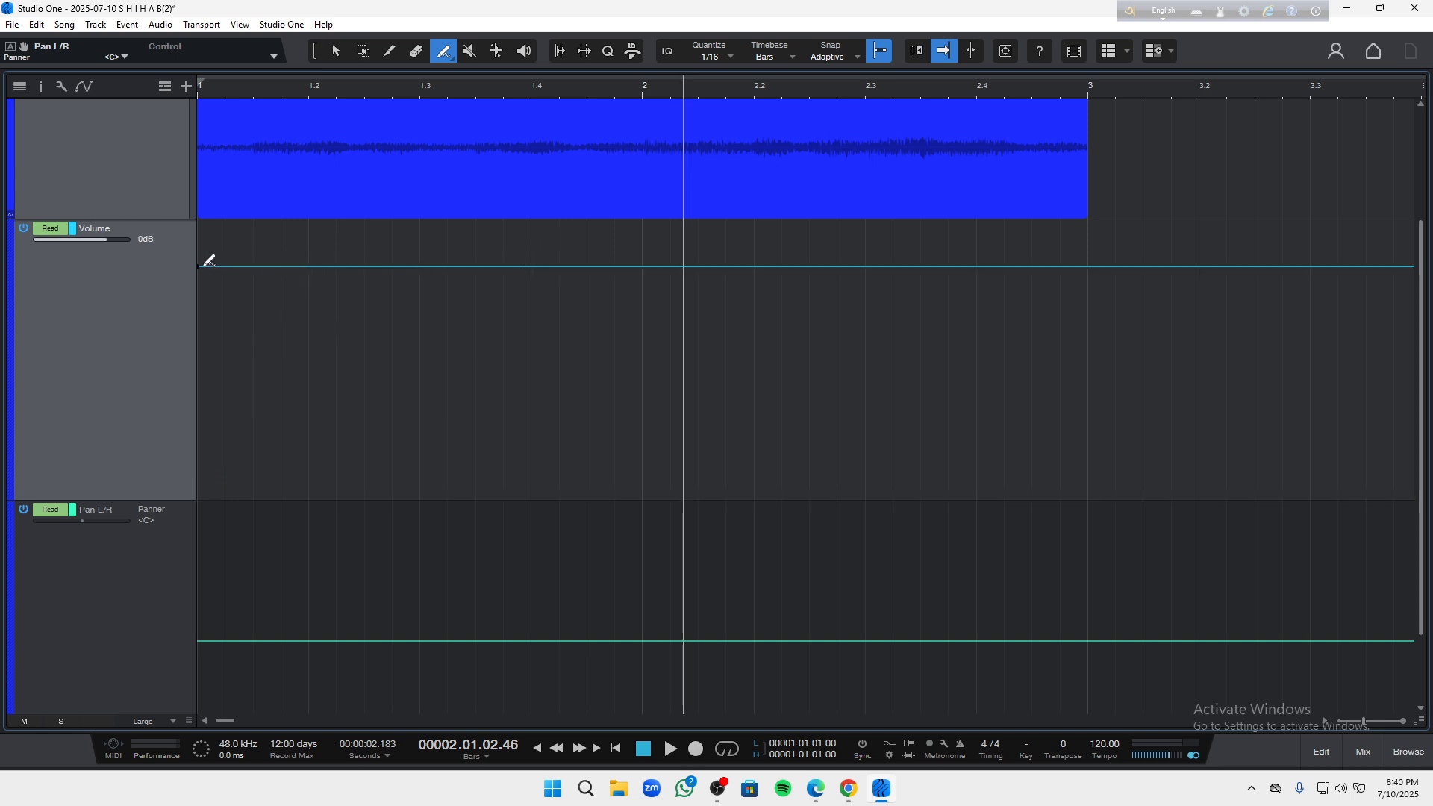
- Draw full-range triangle-wave Volume automation from bar 1 to just past bar 3, and return the playhead to the start
{"action": "mouse_move", "coordinate": [206, 264]}
{"action": "left_mouse_down"}
{"action": "mouse_move", "coordinate": [477, 412]}
{"action": "mouse_move", "coordinate": [757, 466]}
{"action": "mouse_move", "coordinate": [1050, 435]}
{"action": "mouse_move", "coordinate": [1090, 445]}
{"action": "mouse_move", "coordinate": [1103, 495]}
{"action": "left_mouse_up"}
{"action": "key", "text": "Home"}
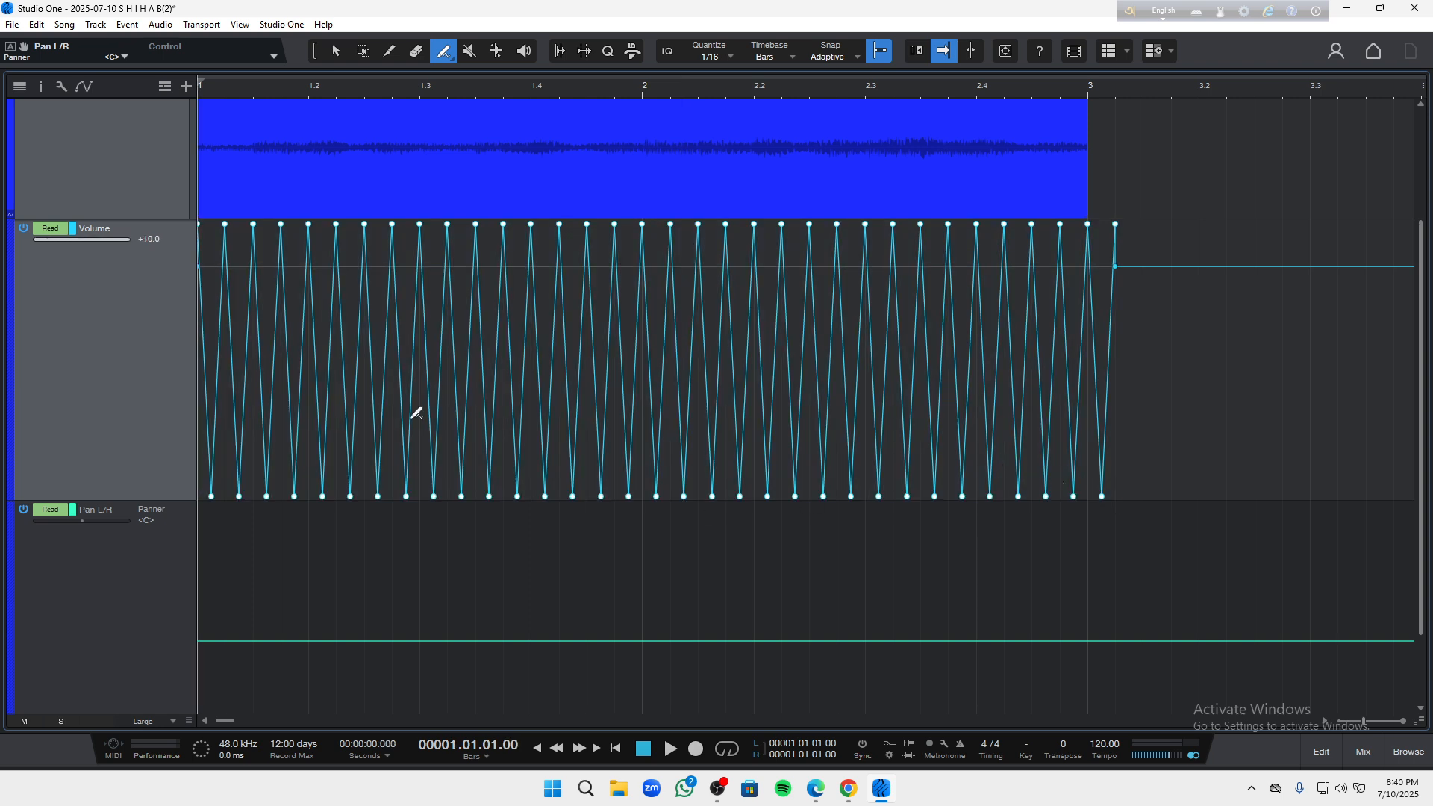
- Play the clip from the start to hear the triangle-wave Volume automation, and undo that automation
{"action": "key", "text": "space"}
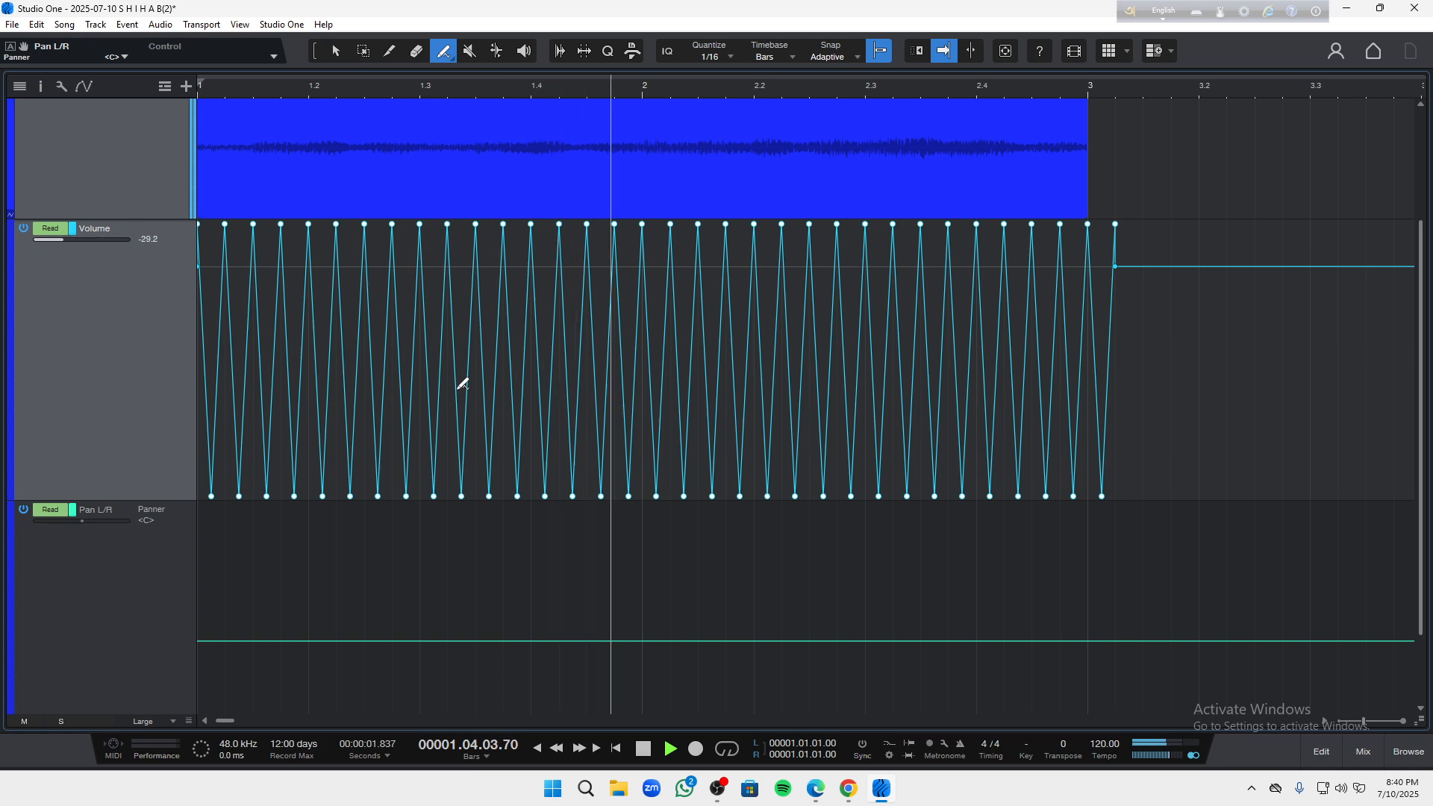
{"action": "key", "text": "space"}
{"action": "key", "text": "Home"}
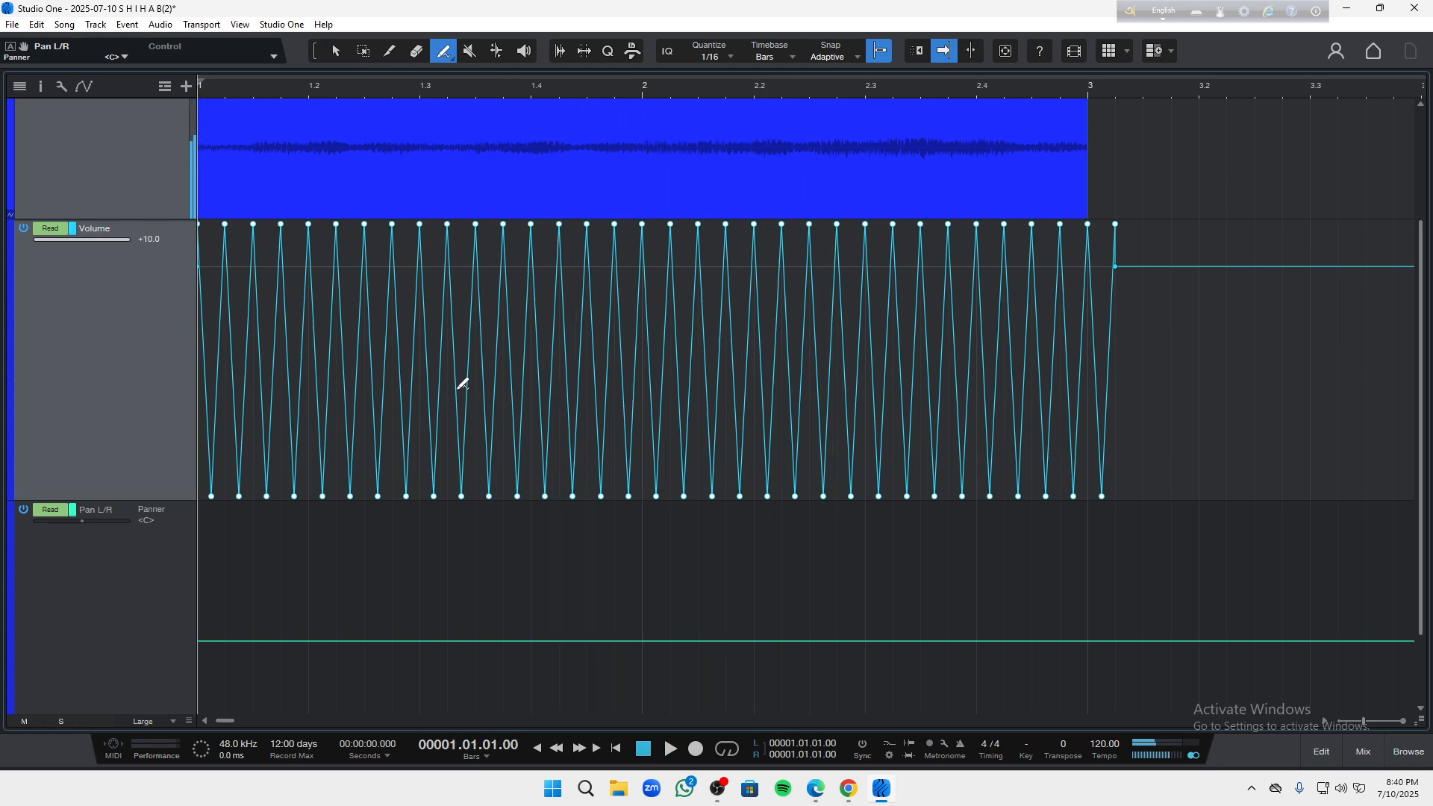
{"action": "scroll", "coordinate": [463, 384], "scroll_direction": "up", "scroll_amount": 3}
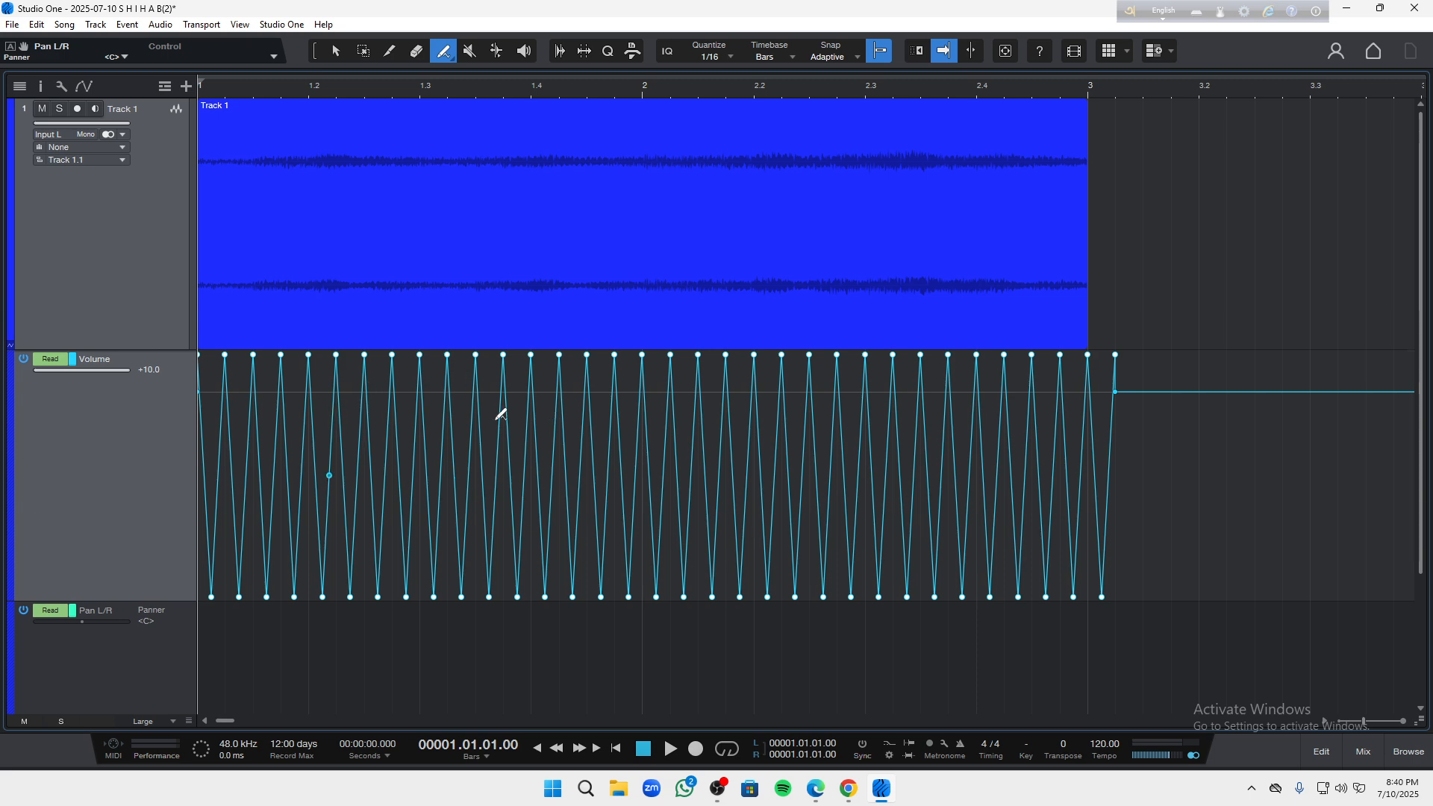
{"action": "key", "text": "ctrl+z"}
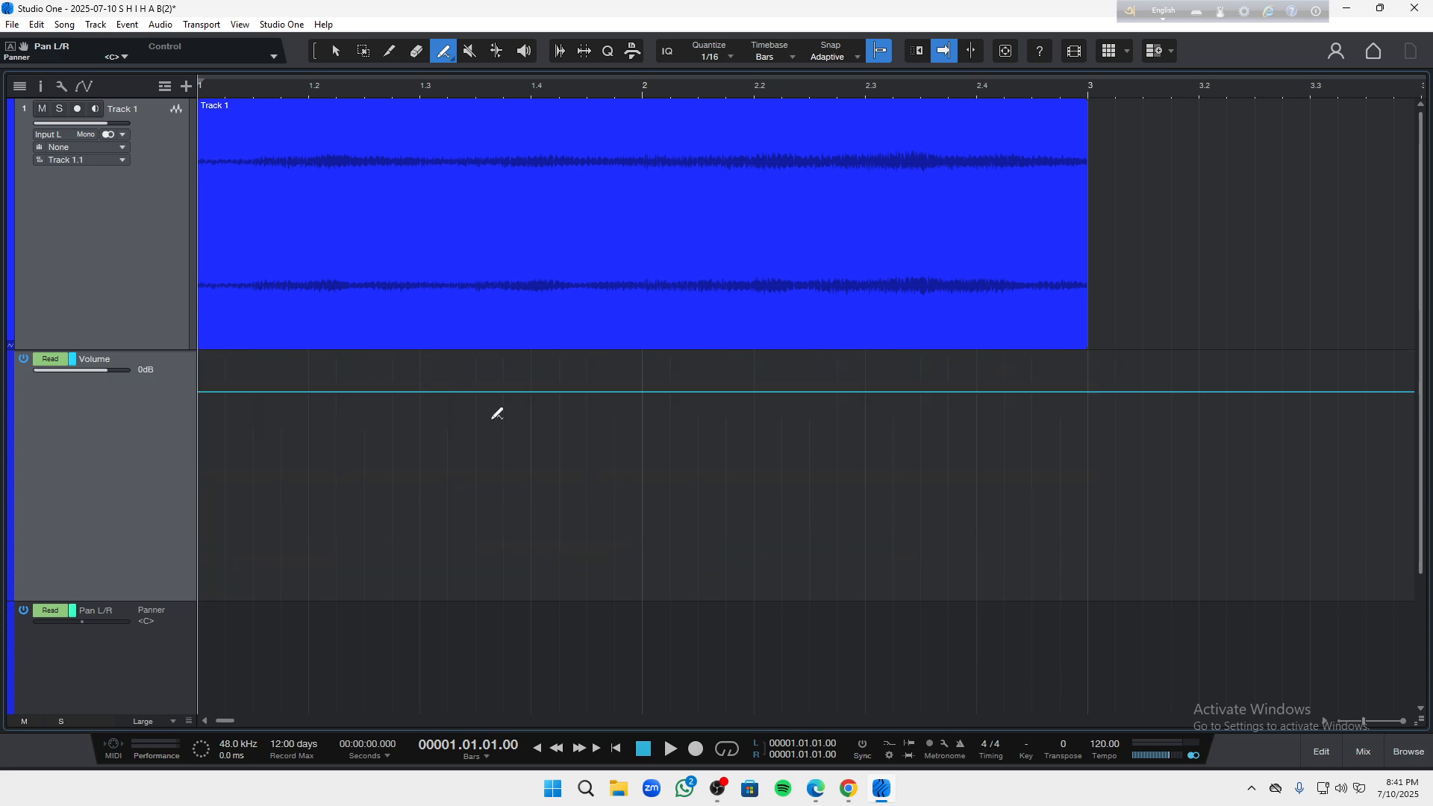
- Try drawing full-range triangle-wave Volume automation from just after bar 1 to 2.4, and undo it
{"action": "mouse_move", "coordinate": [233, 391]}
{"action": "left_mouse_down"}
{"action": "mouse_move", "coordinate": [269, 428]}
{"action": "mouse_move", "coordinate": [1267, 630]}
{"action": "mouse_move", "coordinate": [978, 597]}
{"action": "left_mouse_up"}
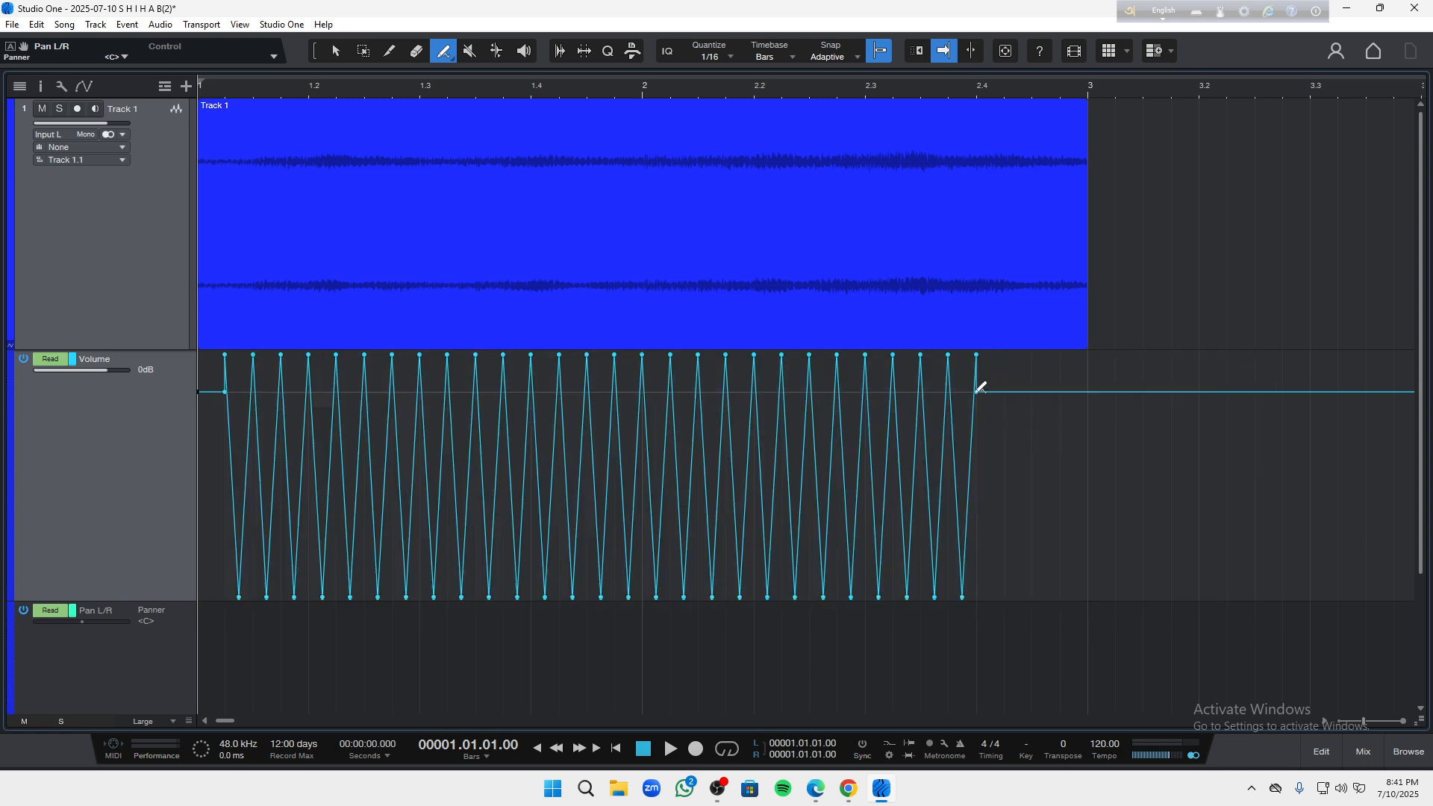
{"action": "mouse_move", "coordinate": [978, 387]}
{"action": "left_mouse_down"}
{"action": "mouse_move", "coordinate": [876, 423]}
{"action": "mouse_move", "coordinate": [862, 505]}
{"action": "left_mouse_up"}
{"action": "key", "text": "ctrl+z"}
{"action": "key", "text": "ctrl+z"}
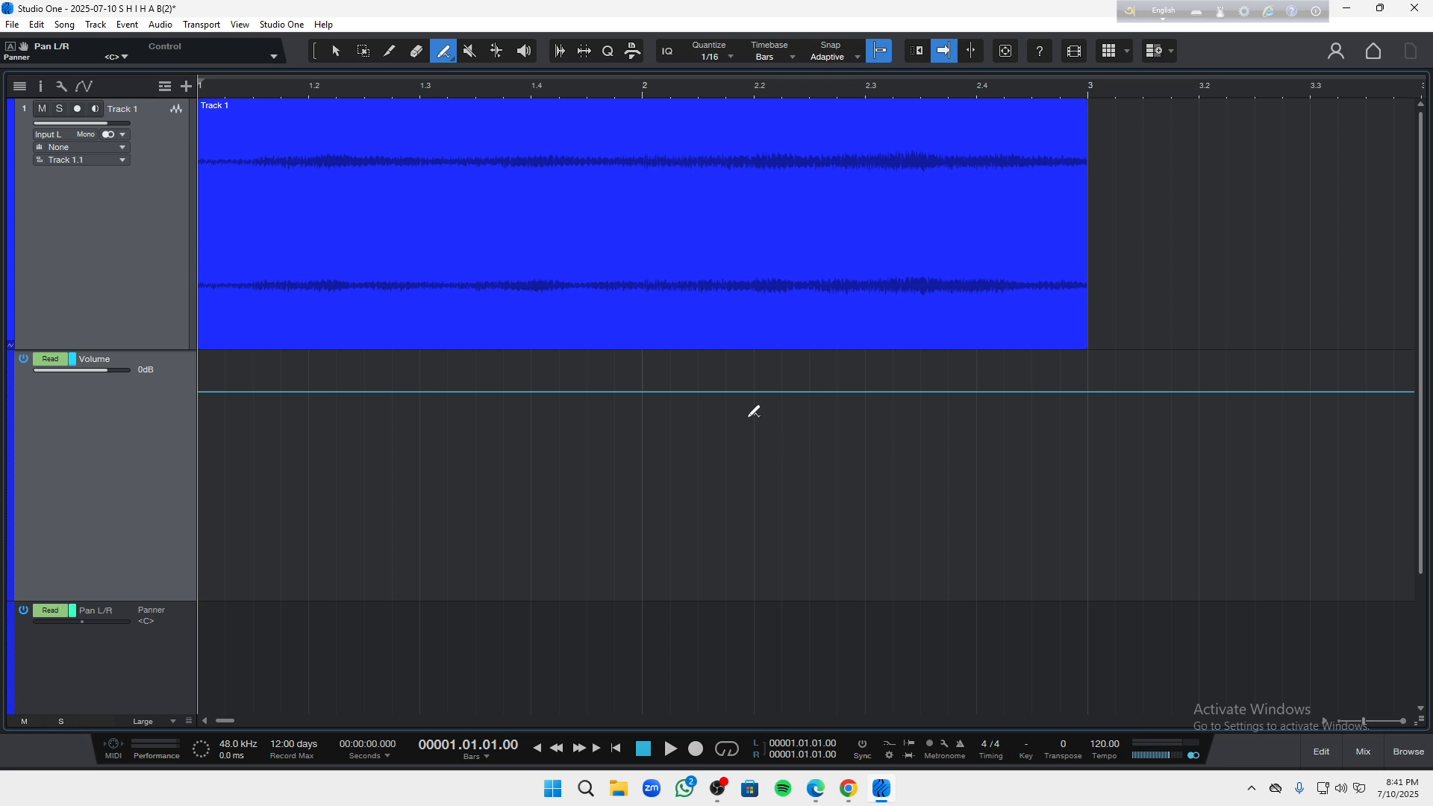
- Set Quantize to 1/64, draw triangle-wave Volume automation across the clip, and undo the drawing
{"action": "left_click", "coordinate": [722, 55]}
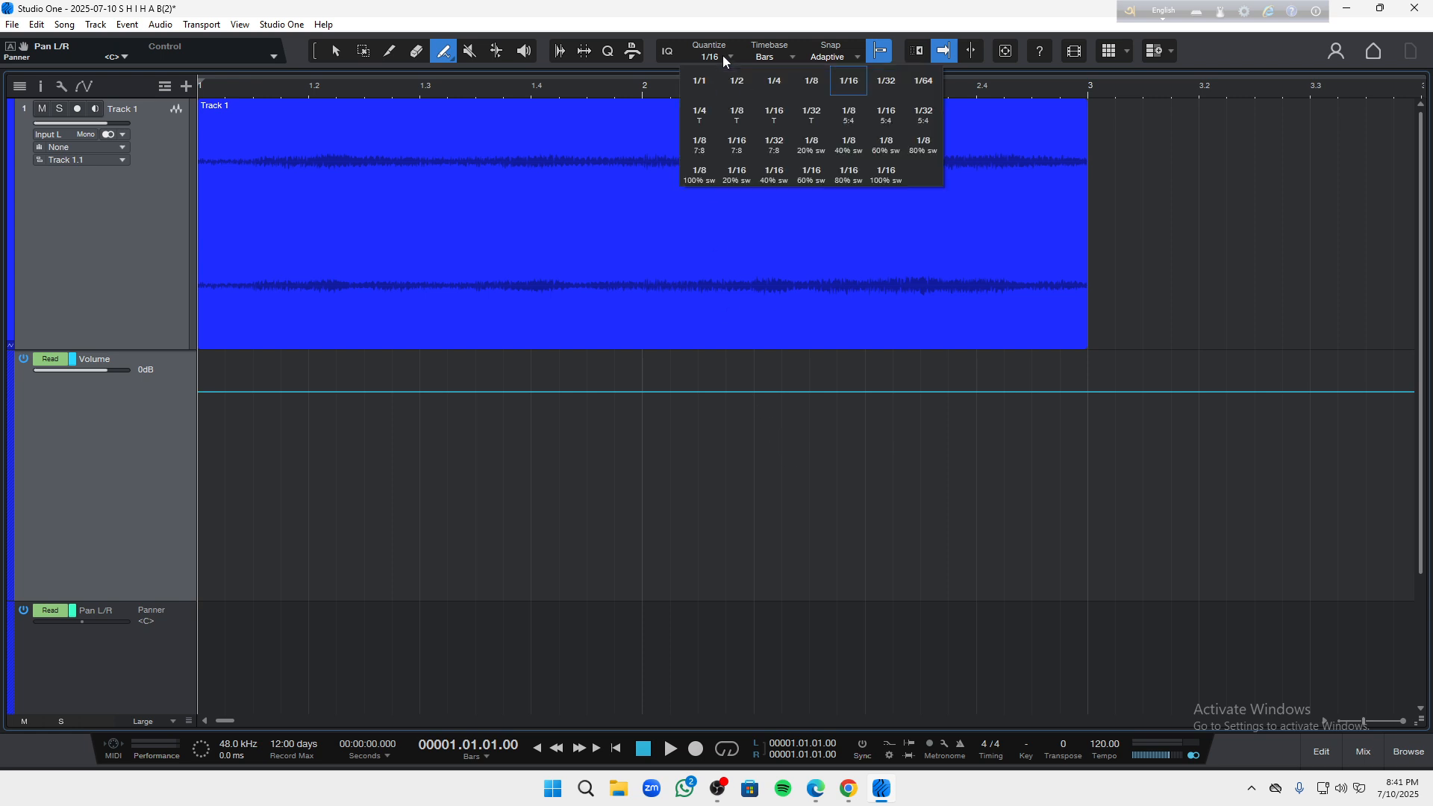
{"action": "left_click", "coordinate": [932, 88]}
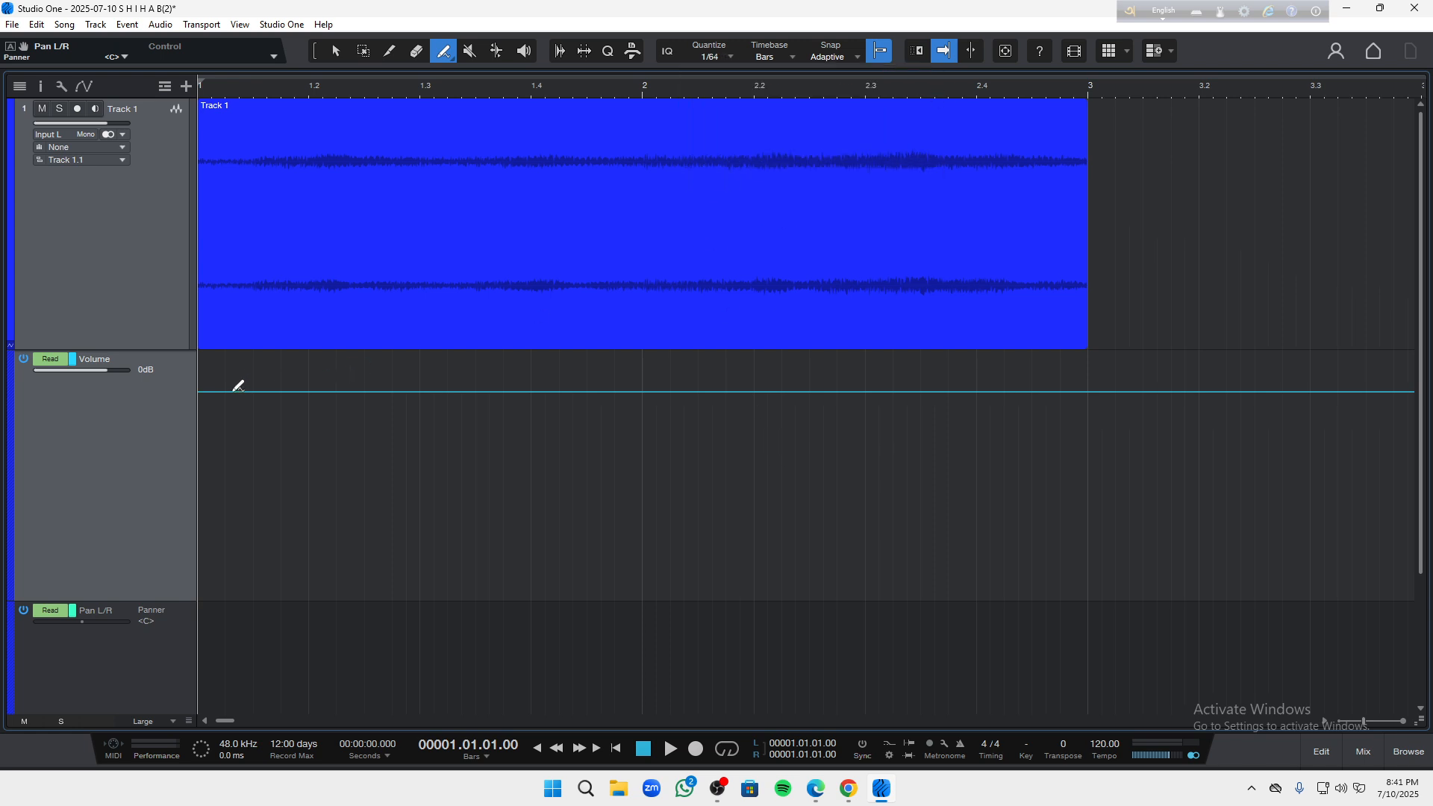
{"action": "mouse_move", "coordinate": [217, 392]}
{"action": "left_mouse_down"}
{"action": "mouse_move", "coordinate": [1126, 538]}
{"action": "mouse_move", "coordinate": [1068, 639]}
{"action": "mouse_move", "coordinate": [1114, 591]}
{"action": "left_mouse_up"}
{"action": "key", "text": "ctrl+z"}
- Set Quantize to 1/1, draw triangle-wave Volume automation across the clip, and undo the drawing
{"action": "left_click", "coordinate": [710, 58]}
{"action": "left_click", "coordinate": [709, 84]}
{"action": "mouse_move", "coordinate": [207, 370]}
{"action": "left_mouse_down"}
{"action": "mouse_move", "coordinate": [311, 438]}
{"action": "mouse_move", "coordinate": [598, 522]}
{"action": "mouse_move", "coordinate": [1119, 595]}
{"action": "left_mouse_up"}
{"action": "key", "text": "ctrl+z"}
- Set Quantize to 1/2, draw triangle-wave Volume automation across the clip, and undo the drawing
{"action": "left_click", "coordinate": [726, 57]}
{"action": "left_click", "coordinate": [745, 79]}
{"action": "mouse_move", "coordinate": [221, 391]}
{"action": "left_mouse_down"}
{"action": "mouse_move", "coordinate": [1028, 600]}
{"action": "mouse_move", "coordinate": [1081, 595]}
{"action": "left_mouse_up"}
{"action": "key", "text": "ctrl+z"}
- Draw full-range triangle-wave Volume automation from bar 1 to bar 3 at 1/4 Quantize, and play it to past 2.4
{"action": "left_click", "coordinate": [715, 60]}
{"action": "left_click", "coordinate": [766, 89]}
{"action": "mouse_move", "coordinate": [224, 390]}
{"action": "left_mouse_down"}
{"action": "mouse_move", "coordinate": [544, 559]}
{"action": "mouse_move", "coordinate": [1087, 617]}
{"action": "left_mouse_up"}
{"action": "key", "text": "space"}
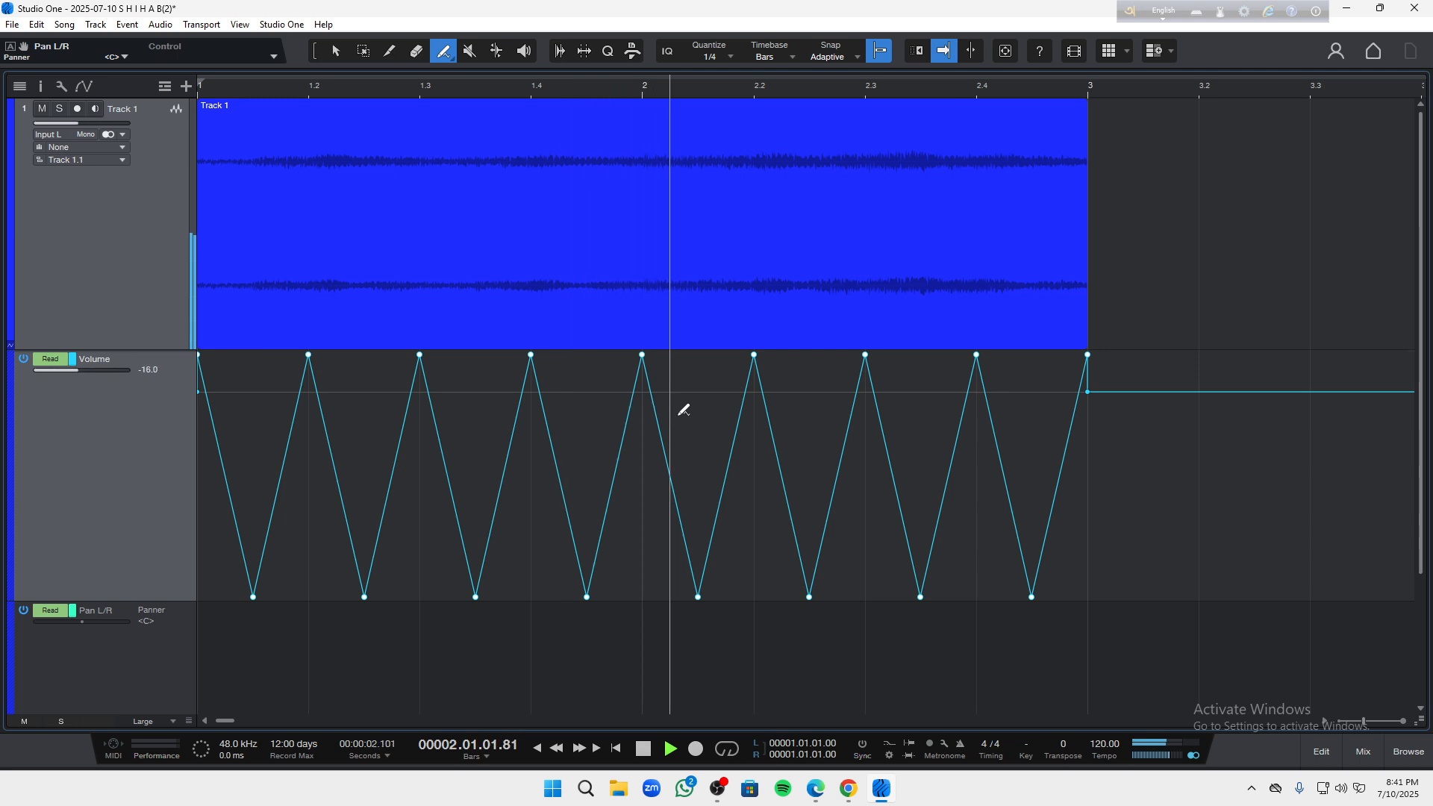
{"action": "key", "text": "space"}
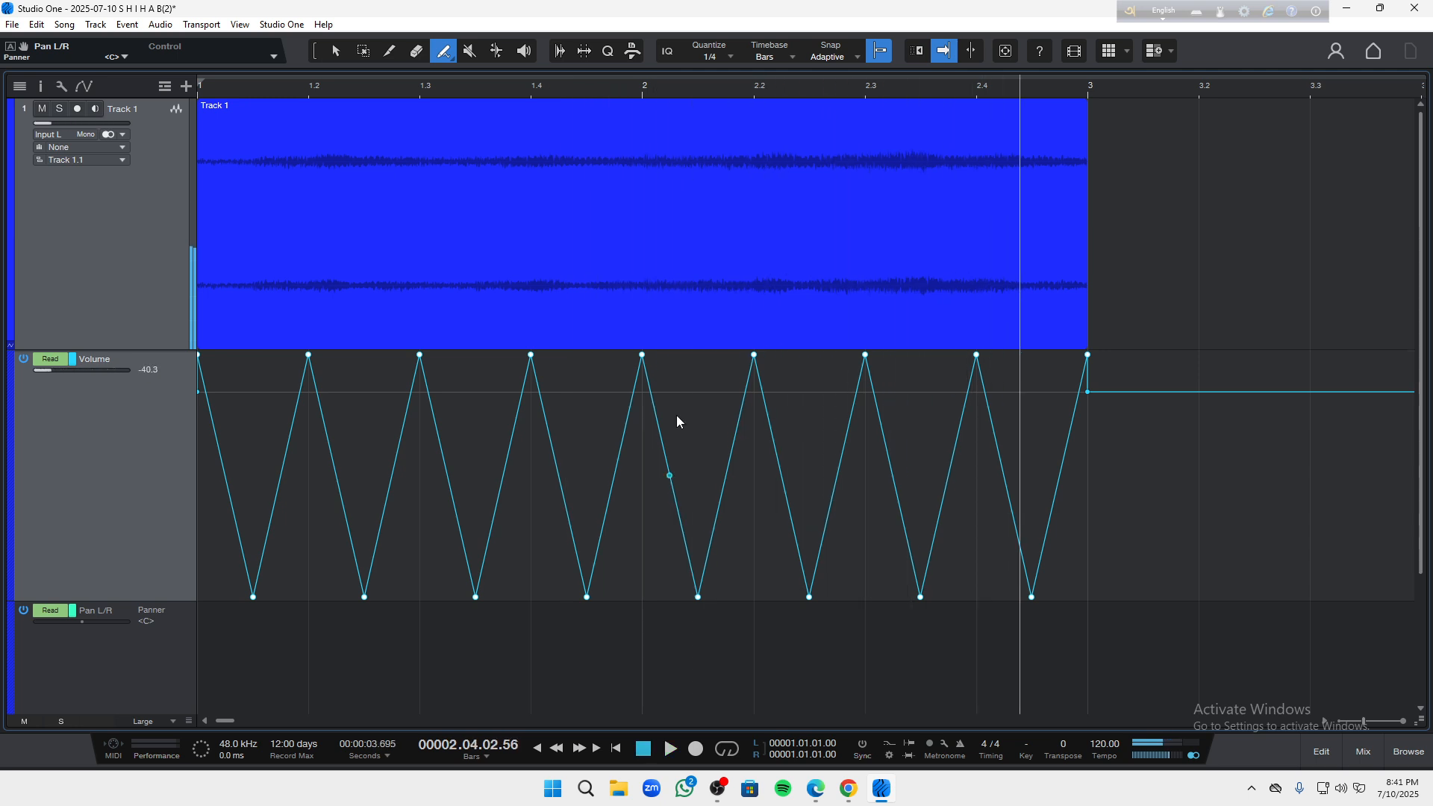
- Undo the triangle-wave Volume automation and the earlier edits to the audio clip
{"action": "key", "text": "ctrl+z"}
{"action": "key", "text": "ctrl+z"}
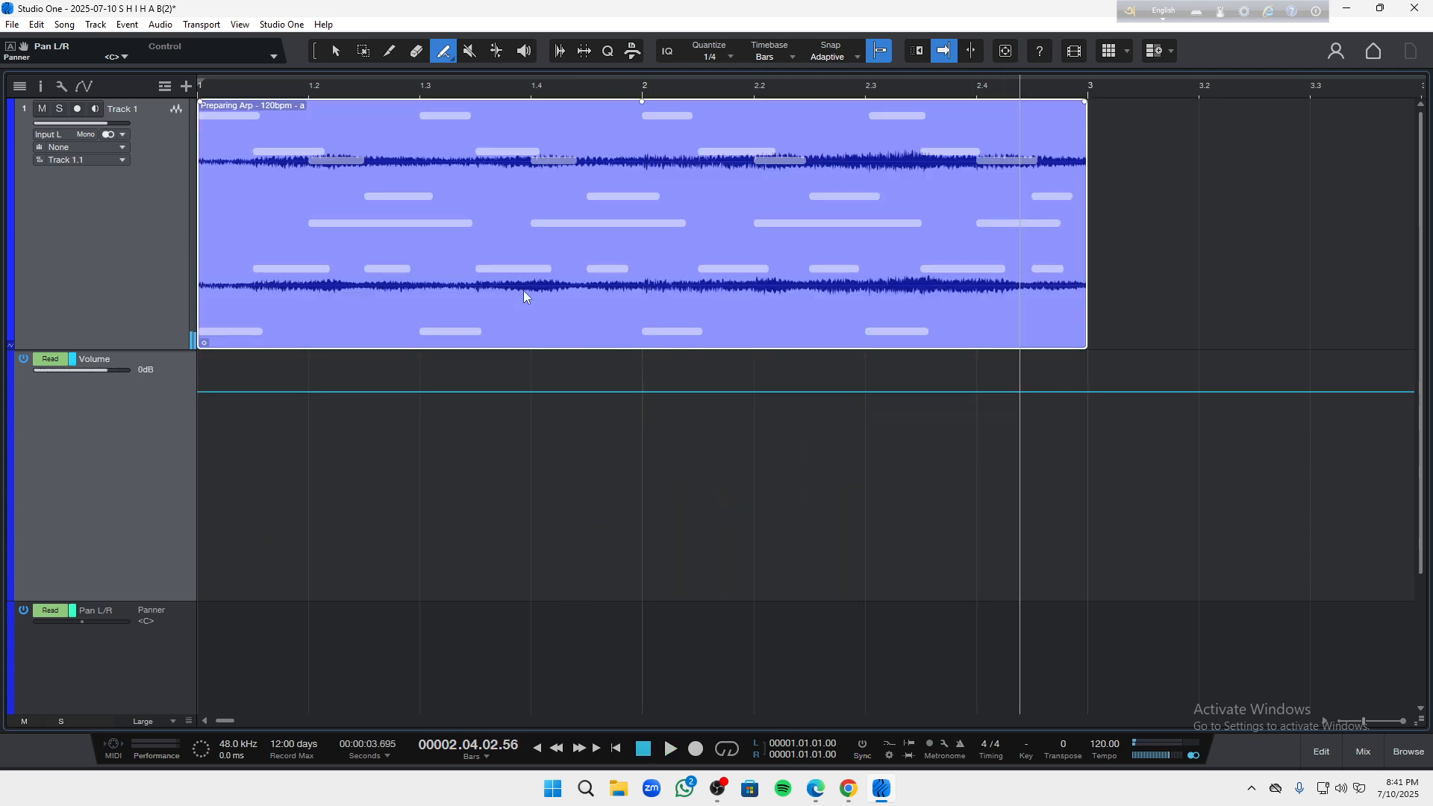
{"action": "key", "text": "ctrl+z"}
{"action": "key", "text": "ctrl+z"}
{"action": "key", "text": "ctrl+z"}
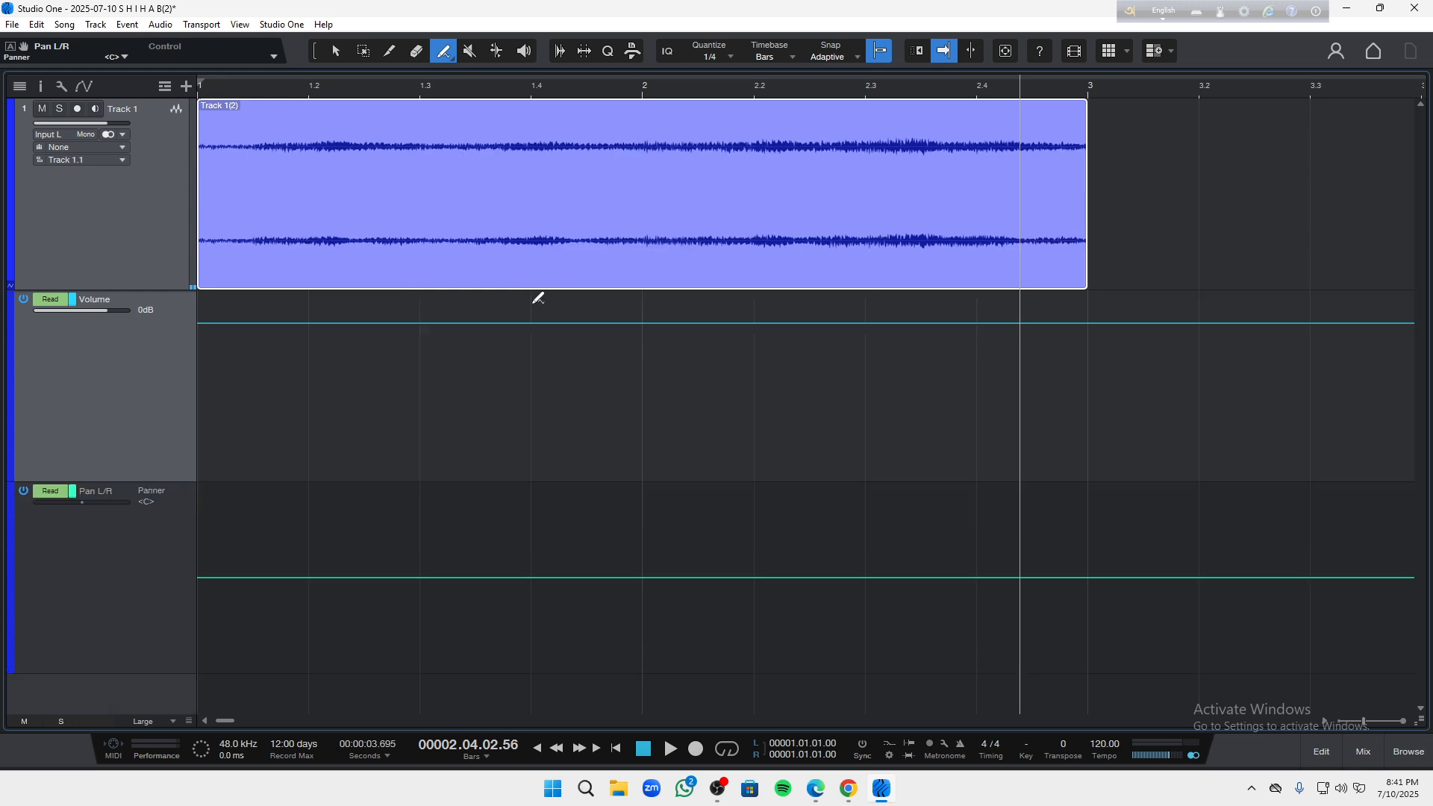
- Draw full-range triangle-wave Pan L/R automation from bar 1 to bar 3, and play it from the start to past 2.4
{"action": "left_click", "coordinate": [150, 517]}
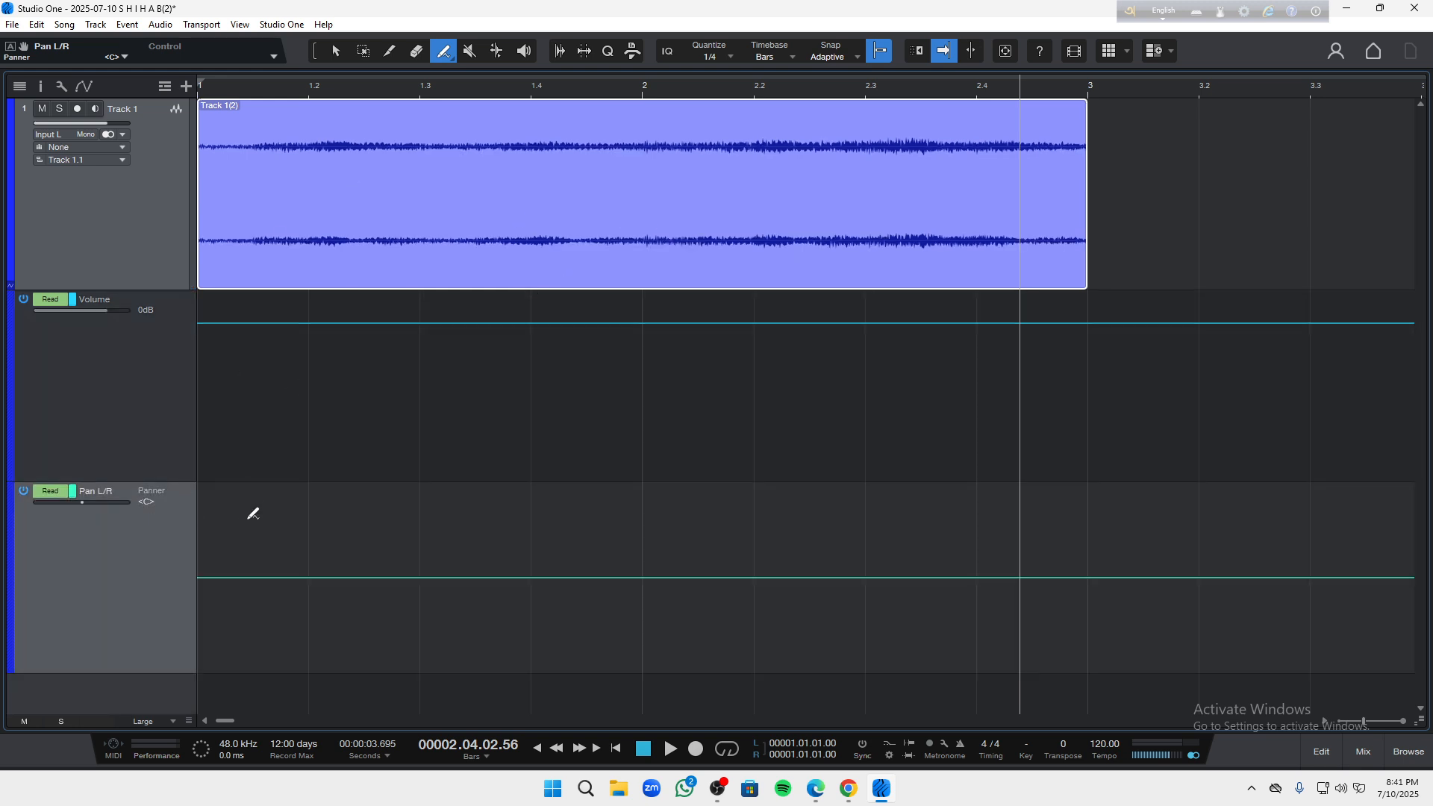
{"action": "mouse_move", "coordinate": [224, 567]}
{"action": "left_mouse_down"}
{"action": "mouse_move", "coordinate": [624, 649]}
{"action": "mouse_move", "coordinate": [1070, 665]}
{"action": "left_mouse_up"}
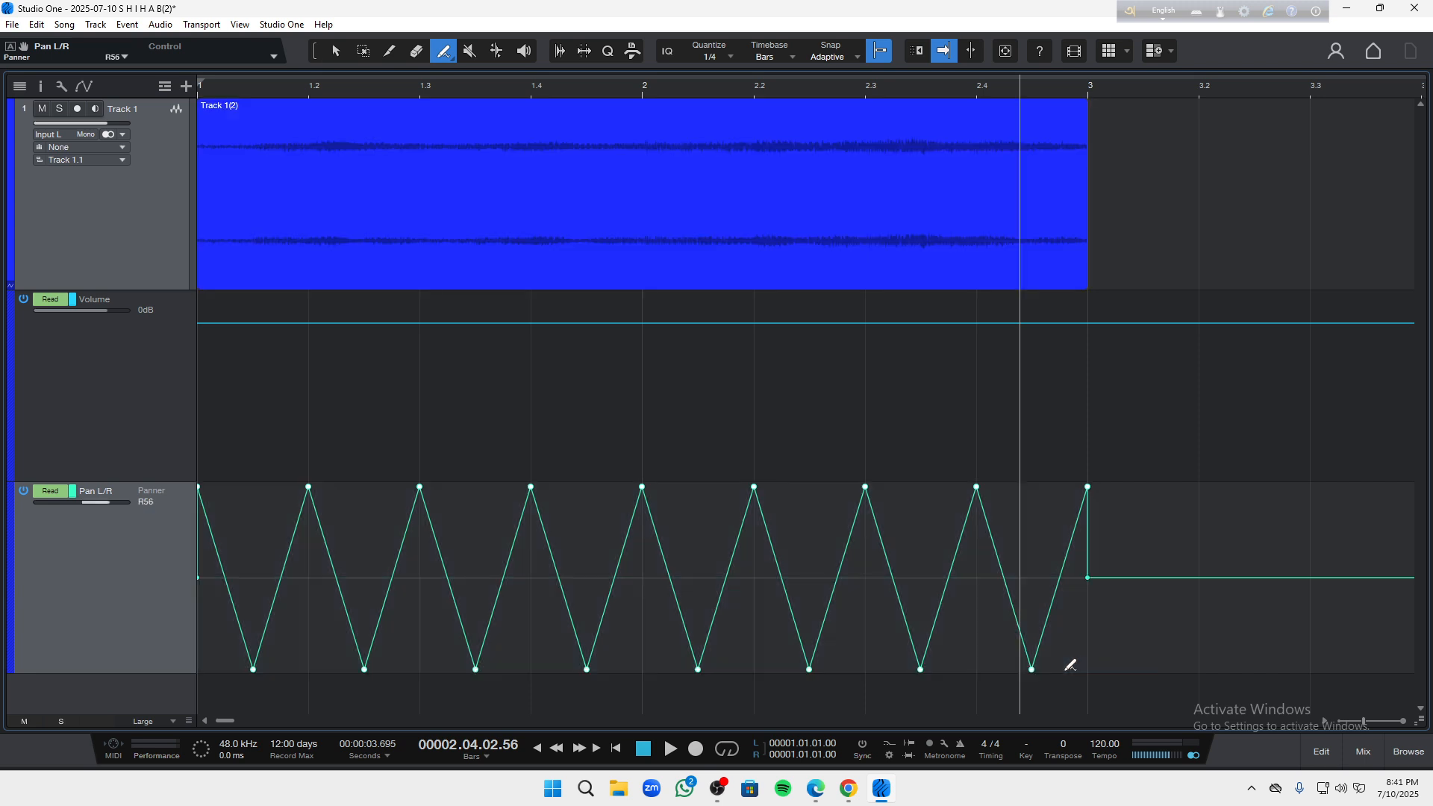
{"action": "key", "text": "comma"}
{"action": "key", "text": "space"}
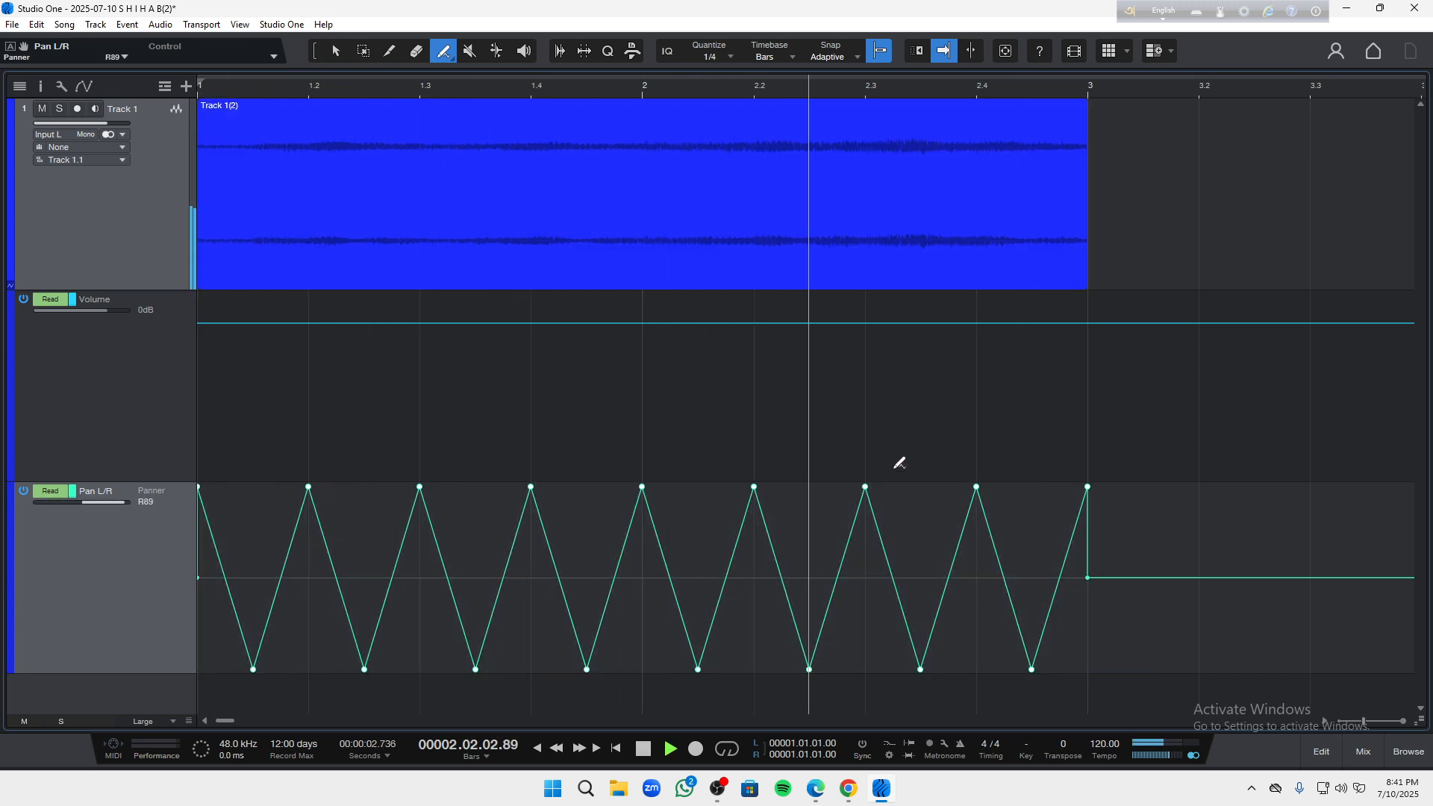
{"action": "left_click", "coordinate": [725, 578]}
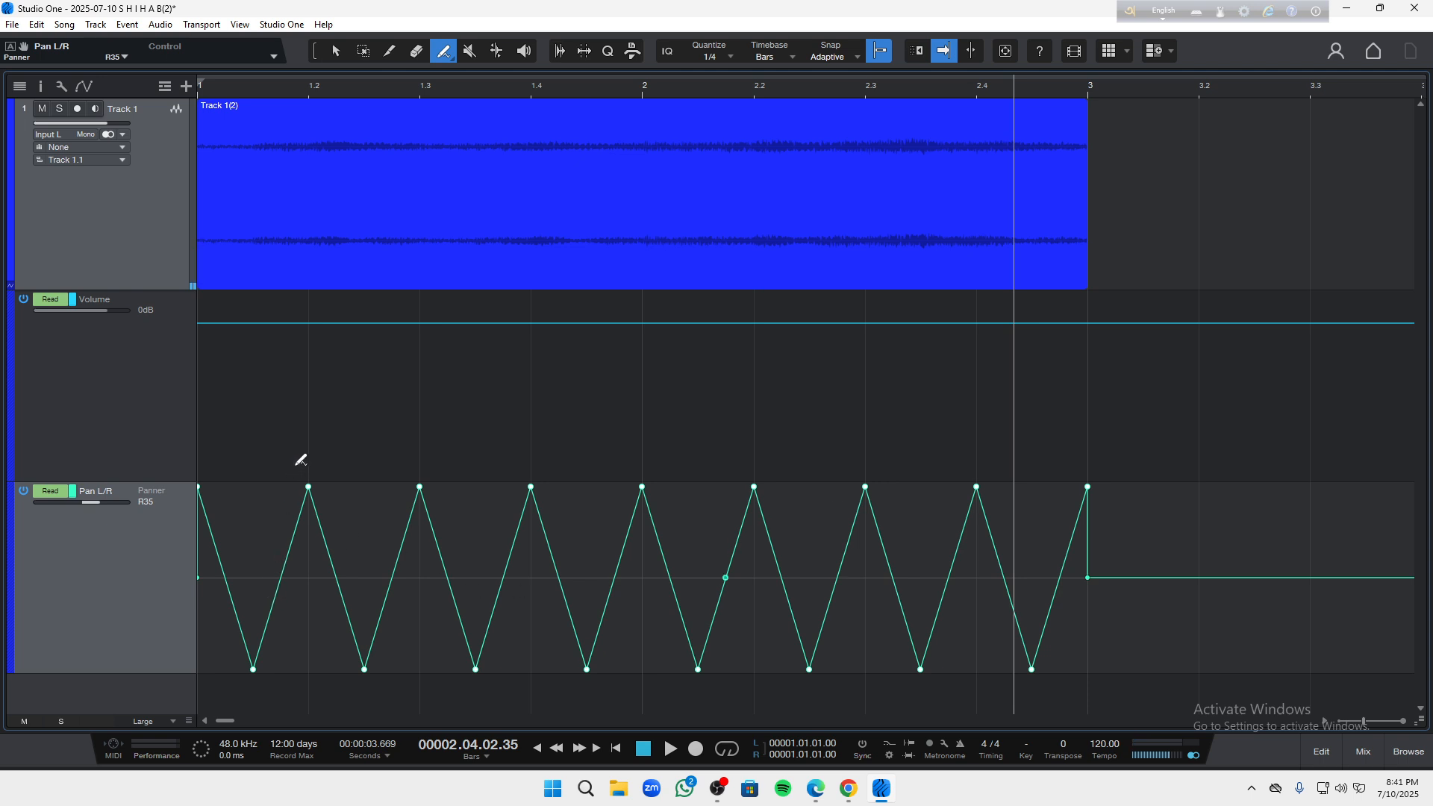
- Undo the triangle-wave Pan L/R automation and set the Paint tool to the Sine shape
{"action": "key", "text": "ctrl+z"}
{"action": "key", "text": "ctrl+z"}
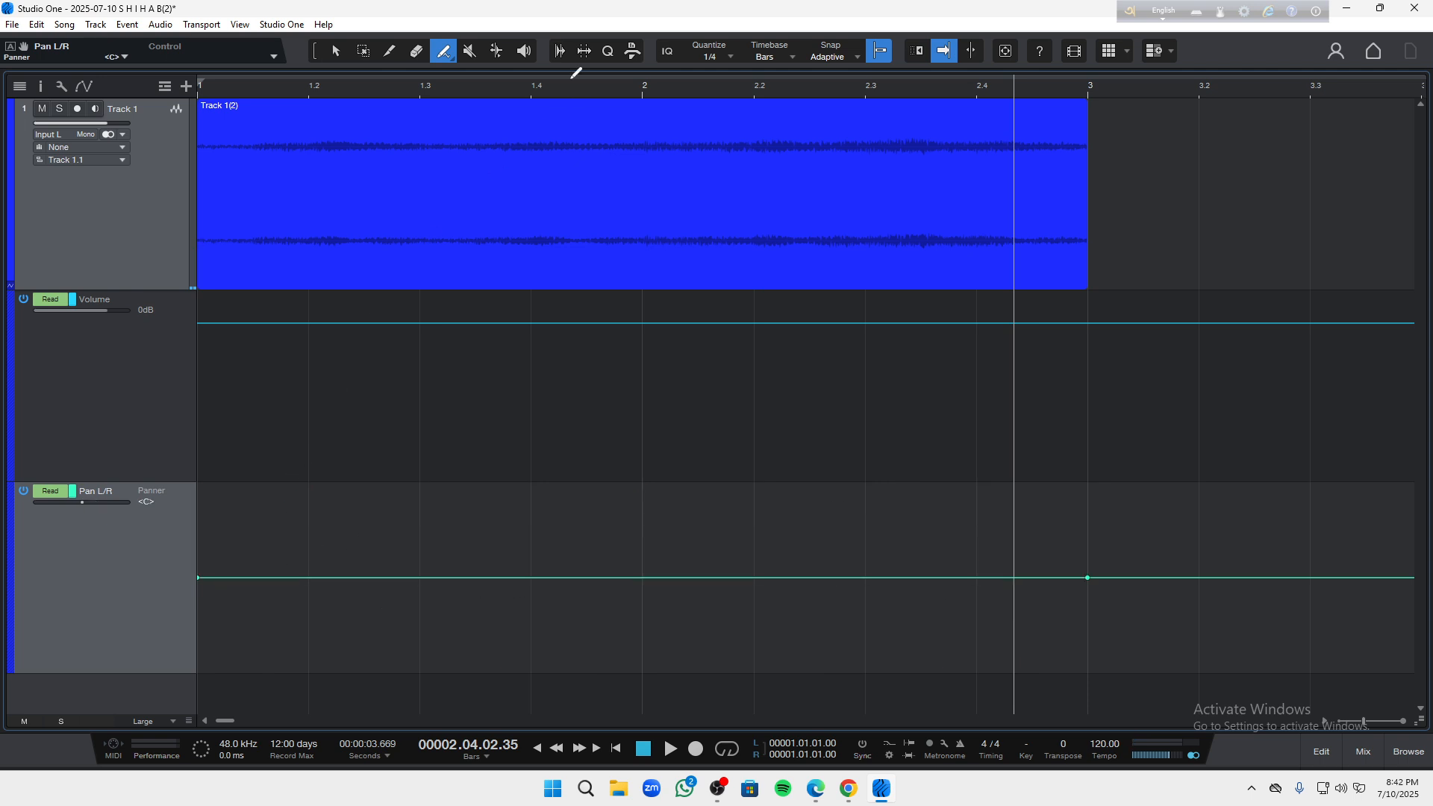
{"action": "left_click", "coordinate": [453, 50]}
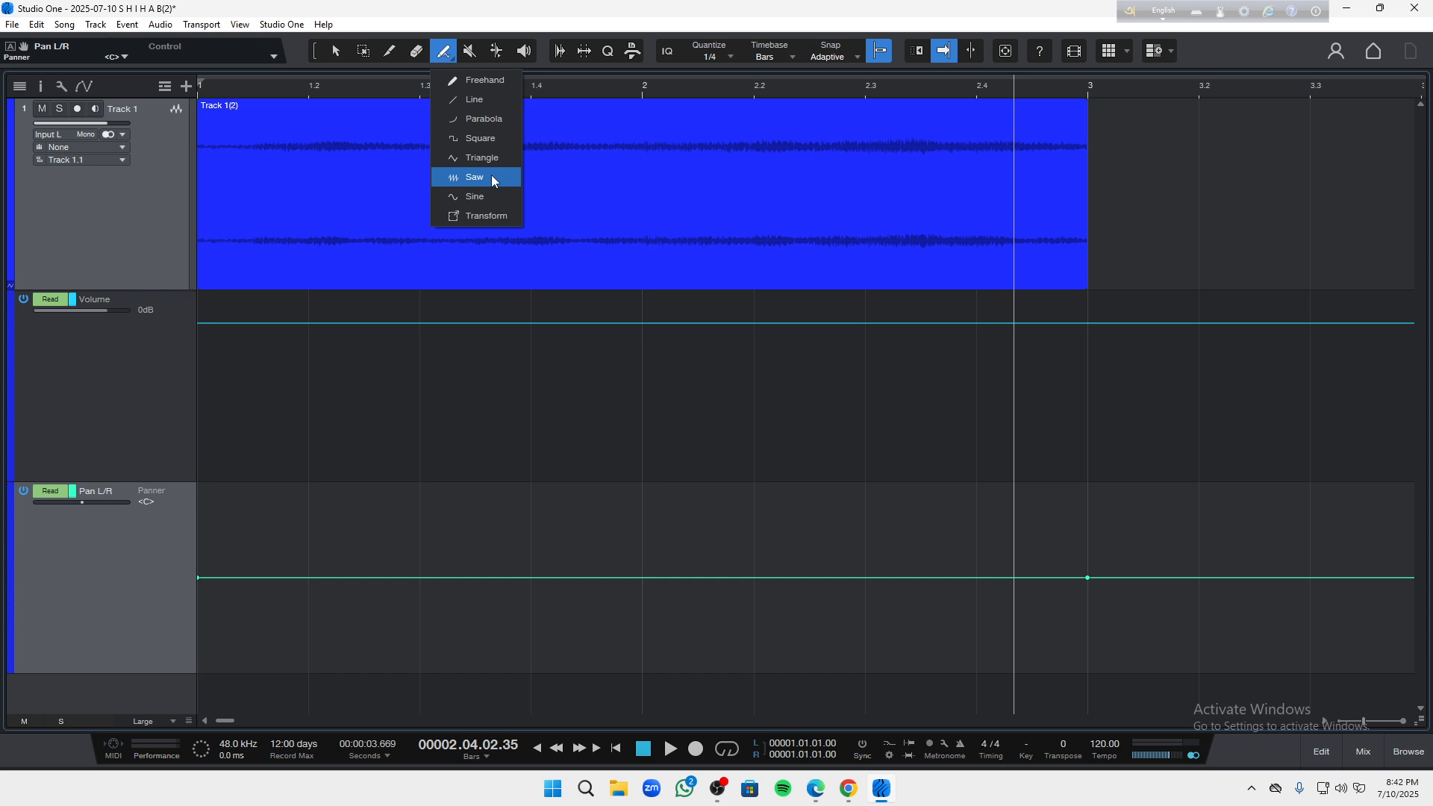
{"action": "left_click", "coordinate": [491, 175]}
{"action": "left_click", "coordinate": [448, 50]}
{"action": "left_click", "coordinate": [482, 196]}
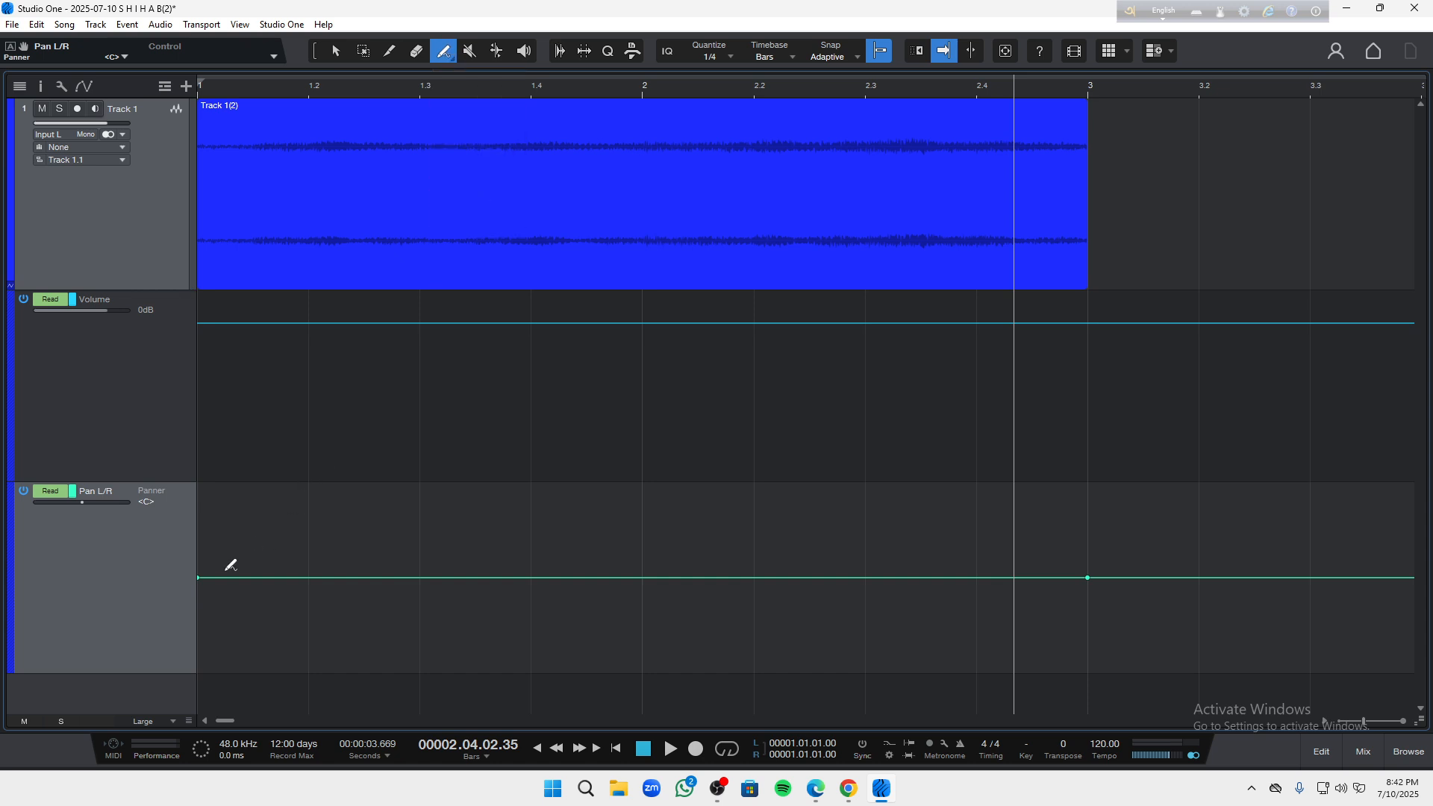
- Draw and play full-range sine-wave Pan L/R automation from bar 1 to bar 3 at 1/4 Quantize, and undo it
{"action": "mouse_move", "coordinate": [231, 566]}
{"action": "left_mouse_down"}
{"action": "mouse_move", "coordinate": [473, 652]}
{"action": "mouse_move", "coordinate": [1079, 722]}
{"action": "left_mouse_up"}
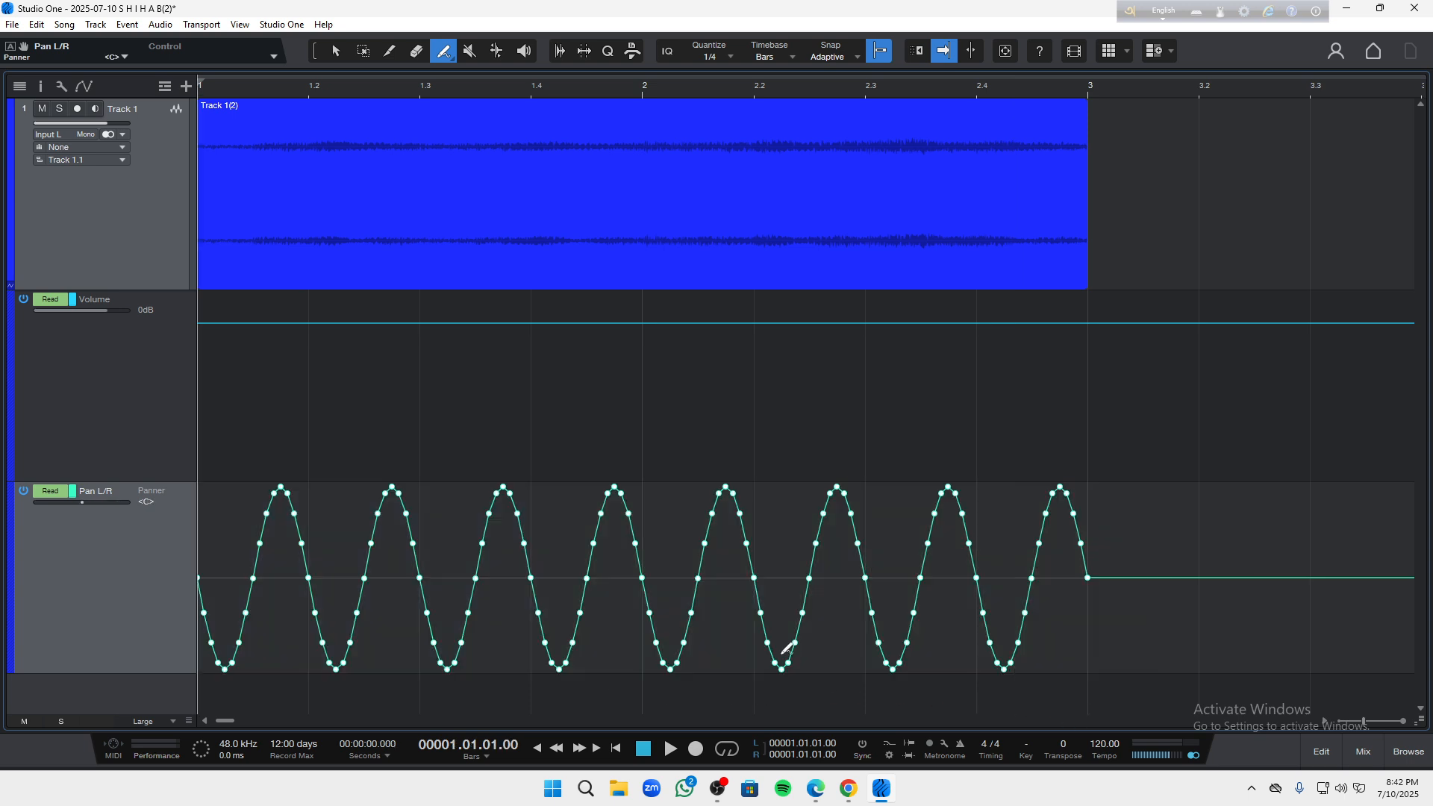
{"action": "key", "text": "space"}
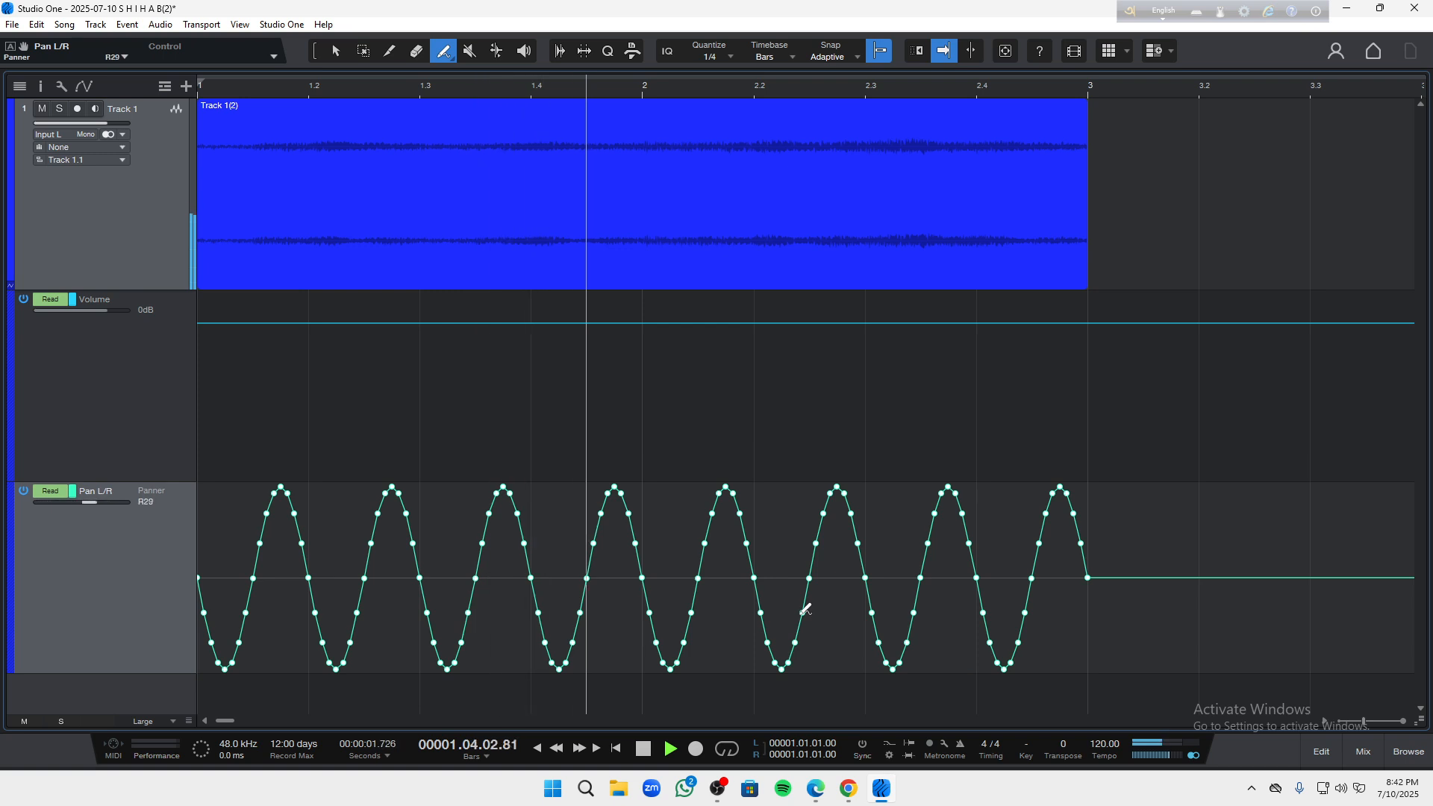
{"action": "key", "text": "space"}
{"action": "key", "text": "ctrl+z"}
- Set Quantize to 1/2, draw and play full-range sine-wave Pan L/R automation from bar 1 to bar 3, and undo it
{"action": "left_click", "coordinate": [727, 57]}
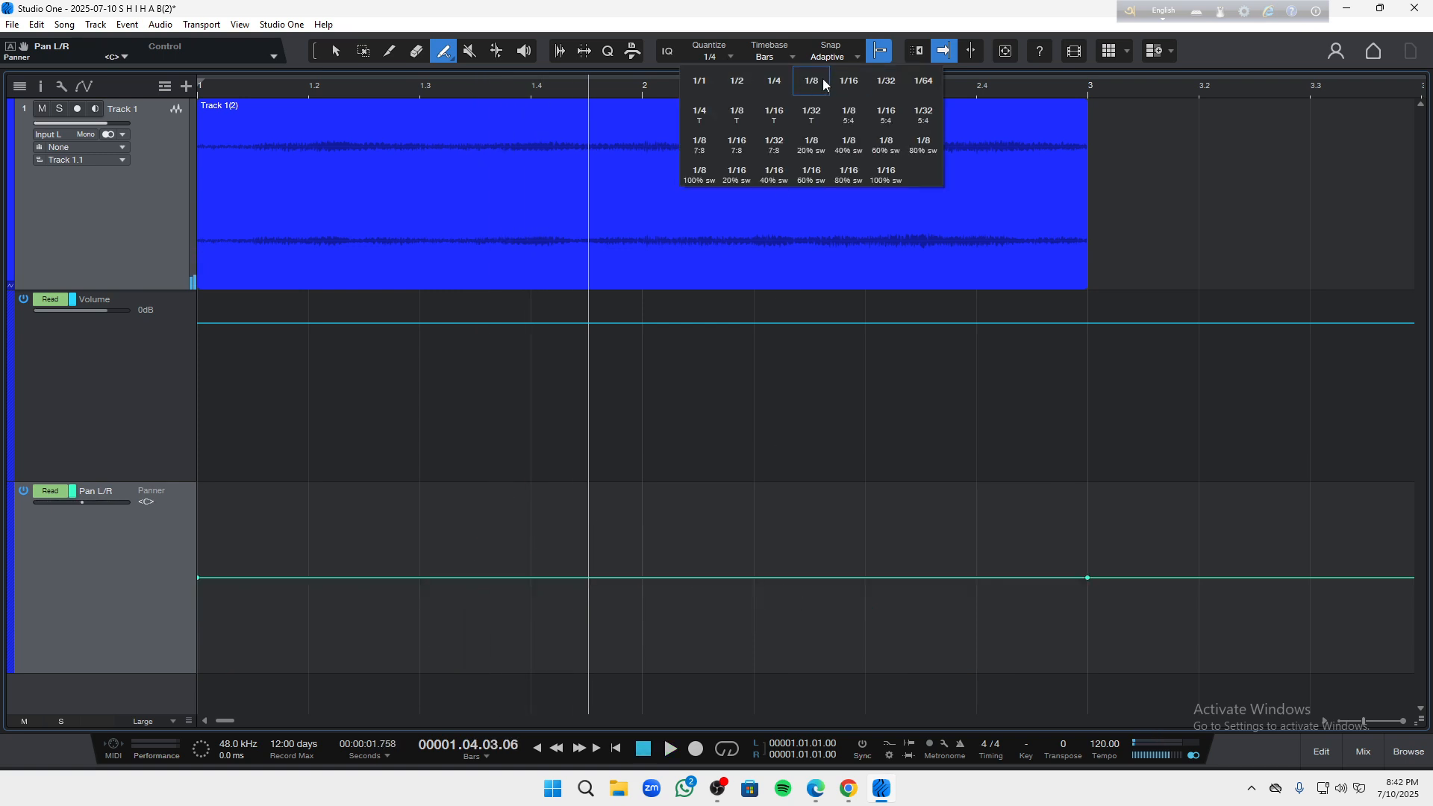
{"action": "left_click", "coordinate": [750, 81]}
{"action": "left_click_drag", "start_coordinate": [233, 566], "coordinate": [1075, 719]}
{"action": "key", "text": "Home"}
{"action": "key", "text": "space"}
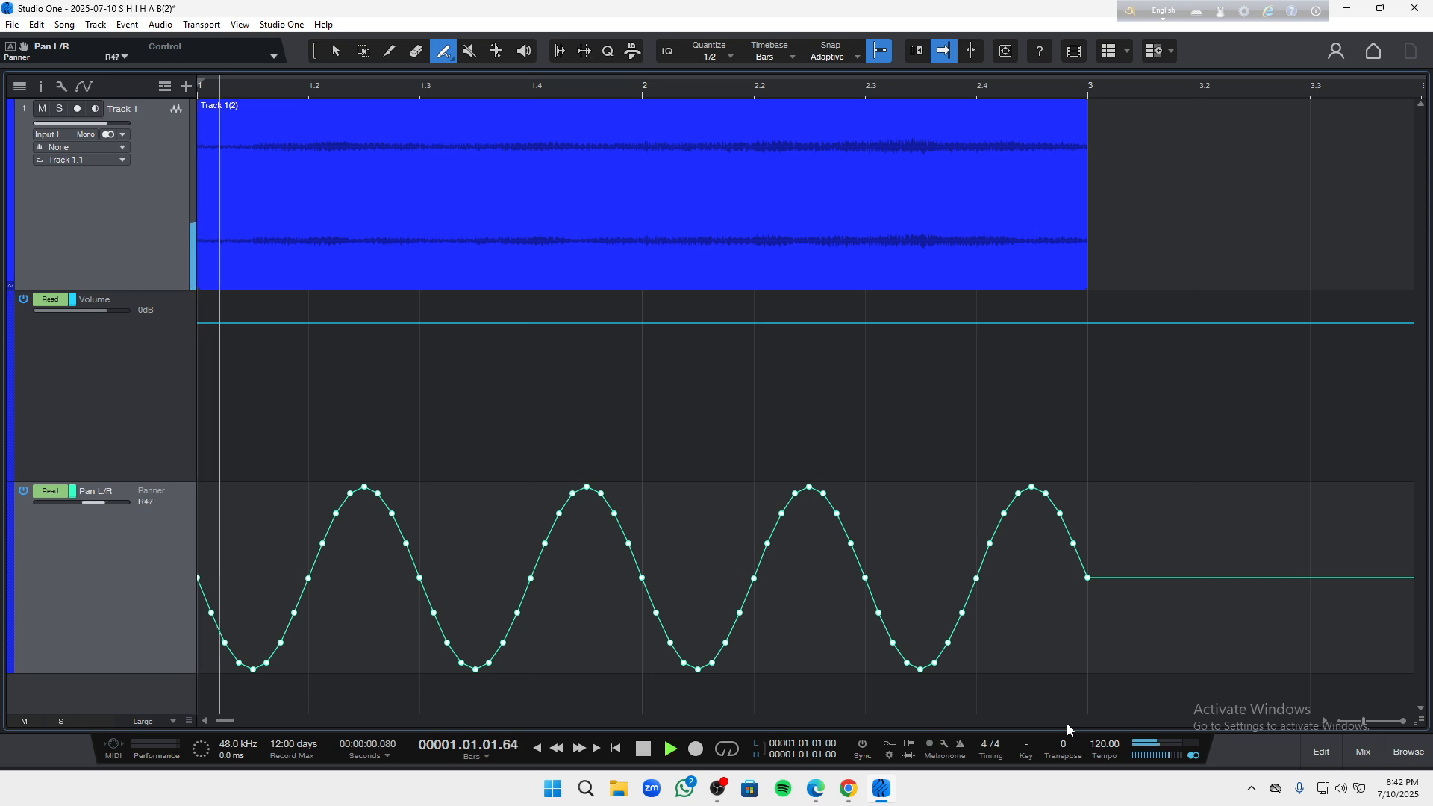
{"action": "key", "text": "space"}
{"action": "key", "text": "ctrl+z"}
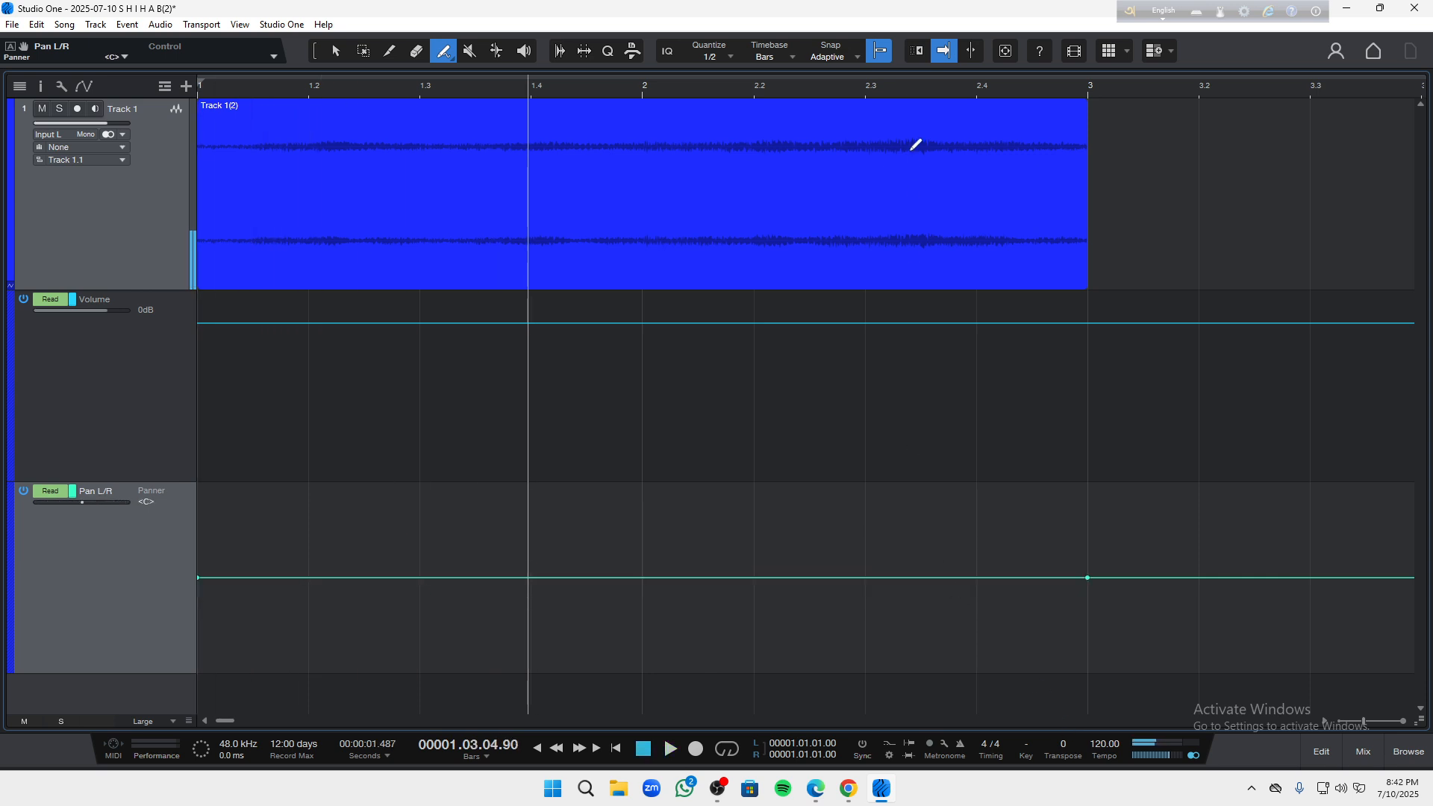
- Set Quantize to 1/1, and draw and play full-range sine-wave Pan L/R automation from bar 1 to bar 3
{"action": "left_click", "coordinate": [729, 61]}
{"action": "left_click", "coordinate": [698, 104]}
{"action": "mouse_move", "coordinate": [227, 545]}
{"action": "left_mouse_down"}
{"action": "mouse_move", "coordinate": [766, 690]}
{"action": "mouse_move", "coordinate": [1045, 719]}
{"action": "left_mouse_up"}
{"action": "key", "text": "Home"}
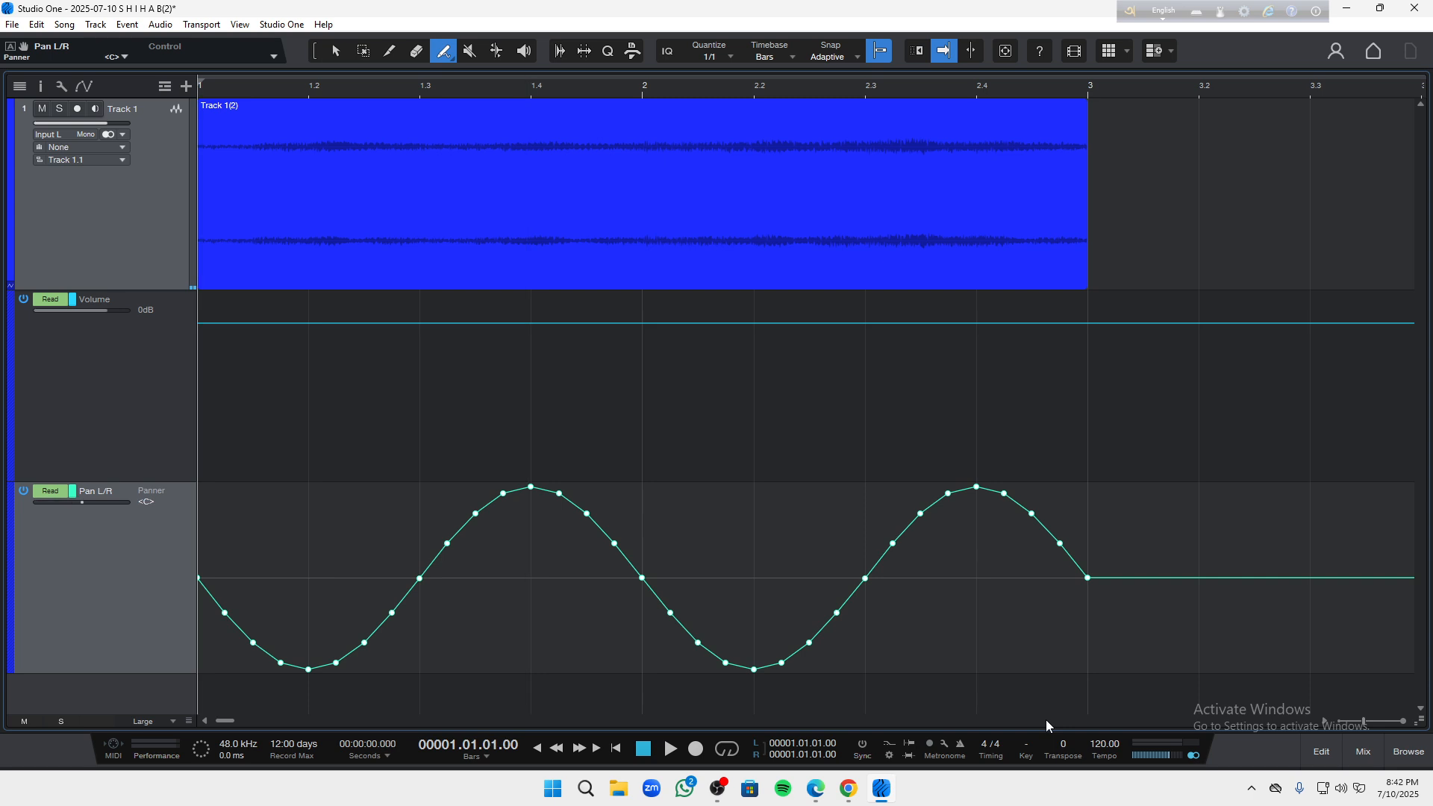
{"action": "key", "text": "space"}
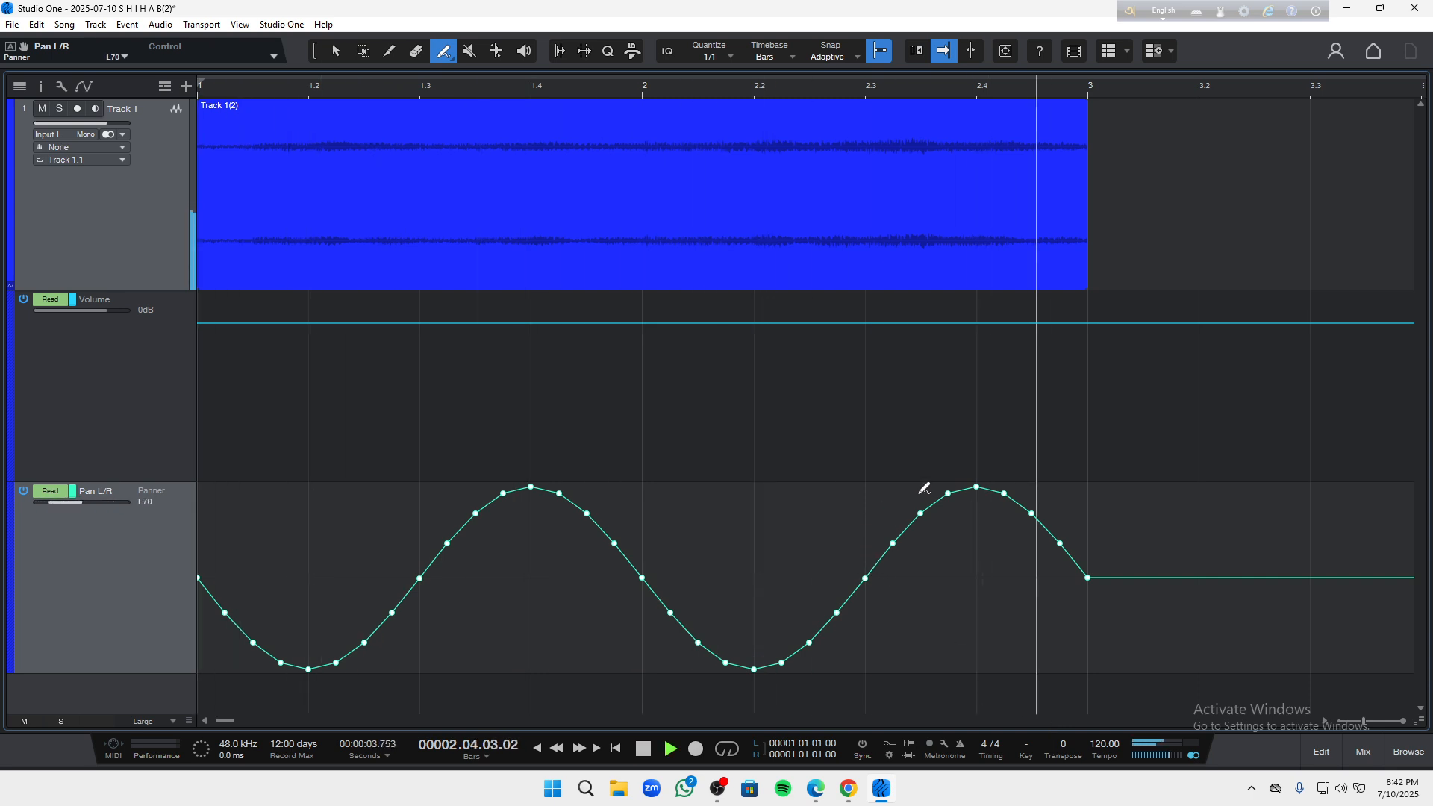
{"action": "key", "text": "space"}
- Undo the sine-wave Pan L/R automation and set the Paint tool to the Square shape
{"action": "key", "text": "ctrl+z"}
{"action": "key", "text": "ctrl+z"}
{"action": "key", "text": "ctrl+z"}
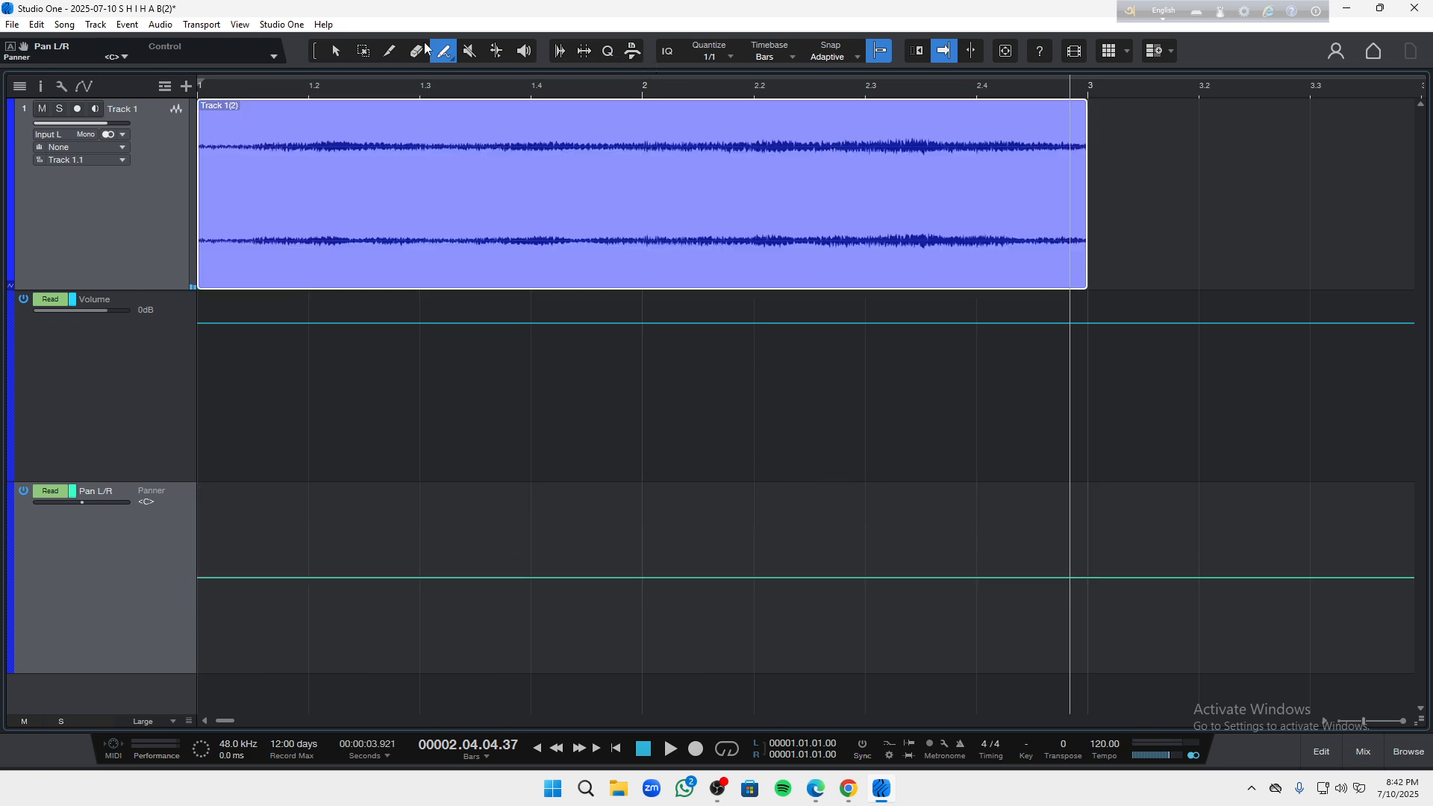
{"action": "left_click", "coordinate": [448, 53]}
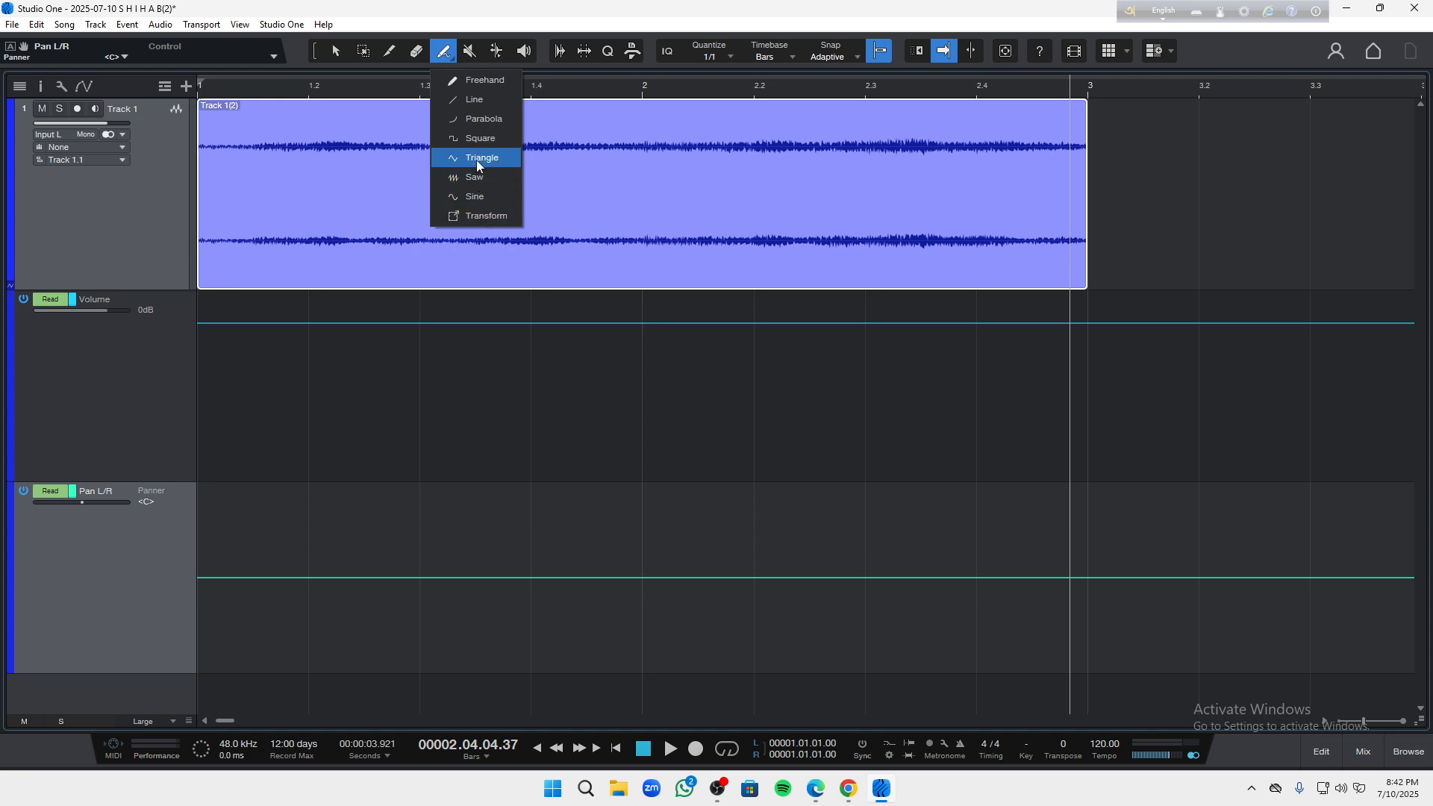
{"action": "left_click", "coordinate": [474, 137]}
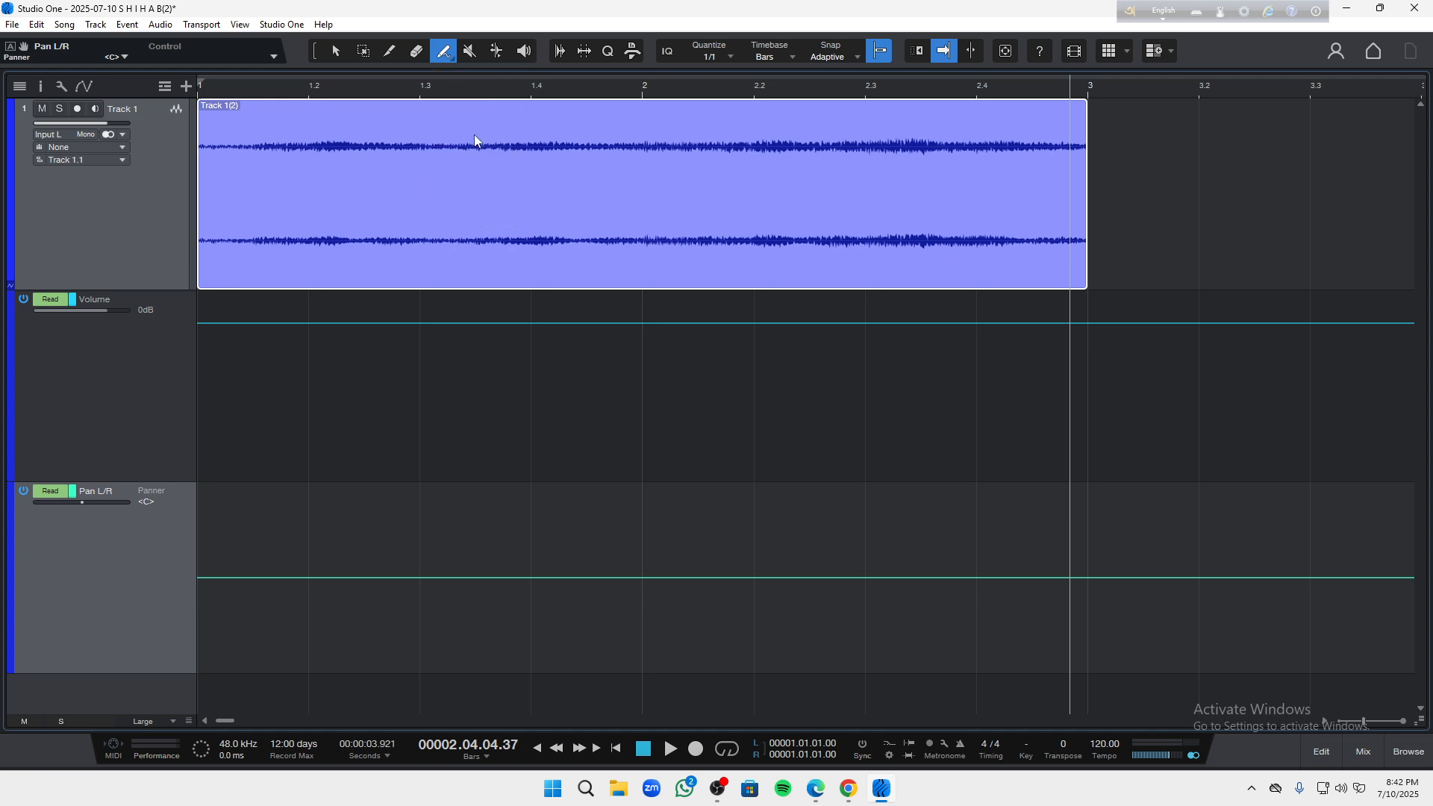
- Draw full-range square-wave Pan L/R automation from bar 1 to bar 3, and play it from the start
{"action": "mouse_move", "coordinate": [217, 518]}
{"action": "left_mouse_down"}
{"action": "mouse_move", "coordinate": [691, 694]}
{"action": "mouse_move", "coordinate": [1126, 678]}
{"action": "mouse_move", "coordinate": [1123, 693]}
{"action": "left_mouse_up"}
{"action": "key", "text": "Home"}
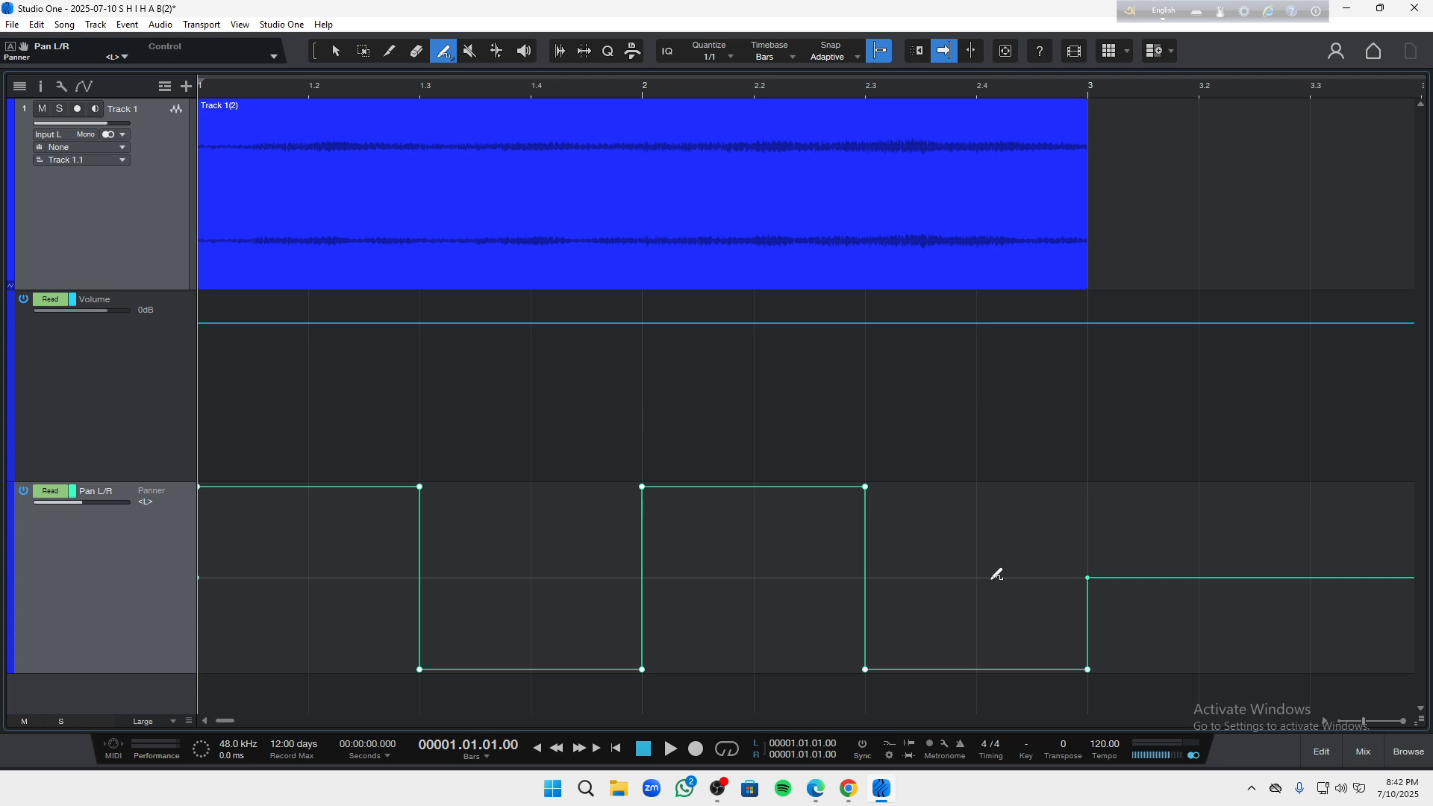
{"action": "key", "text": "space"}
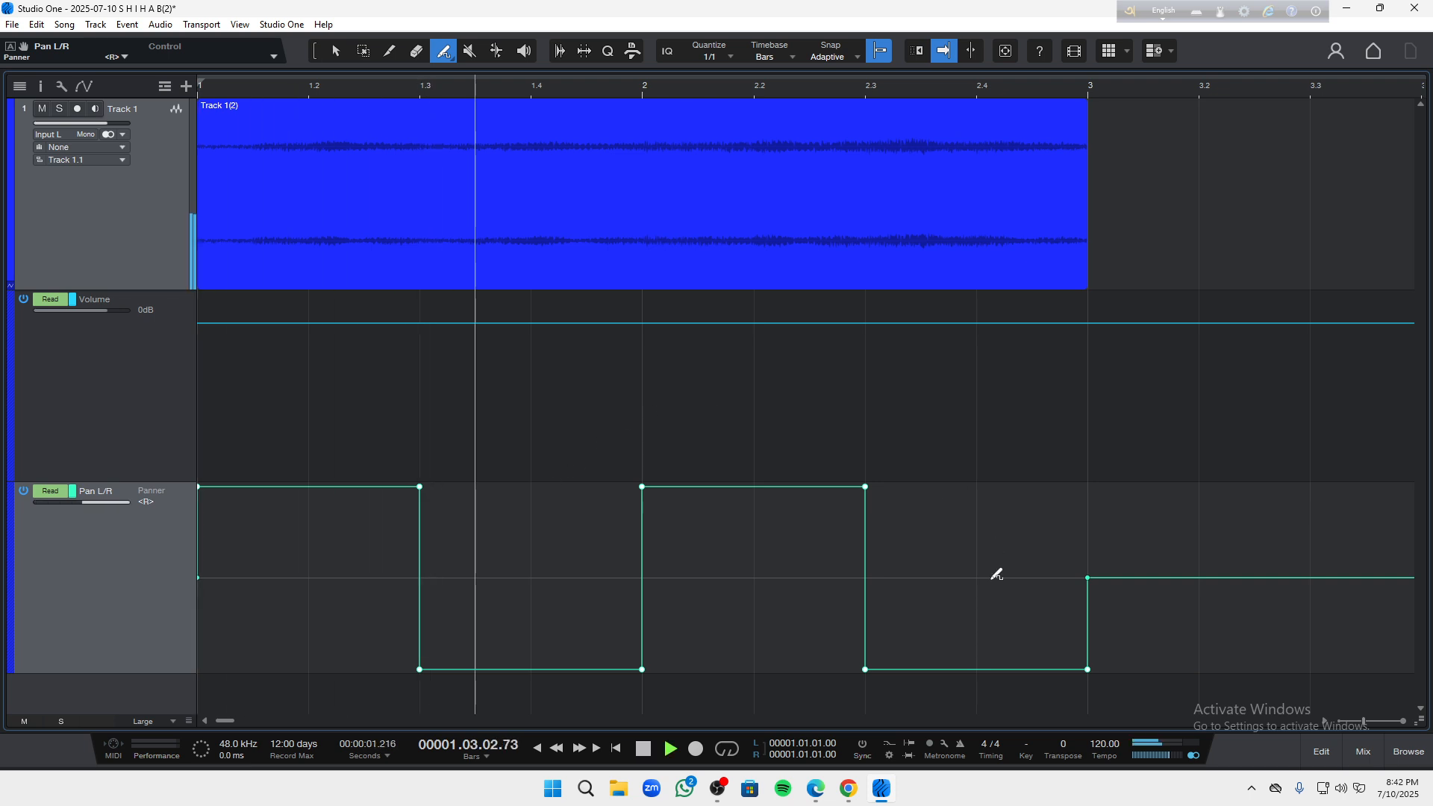
{"action": "key", "text": "space"}
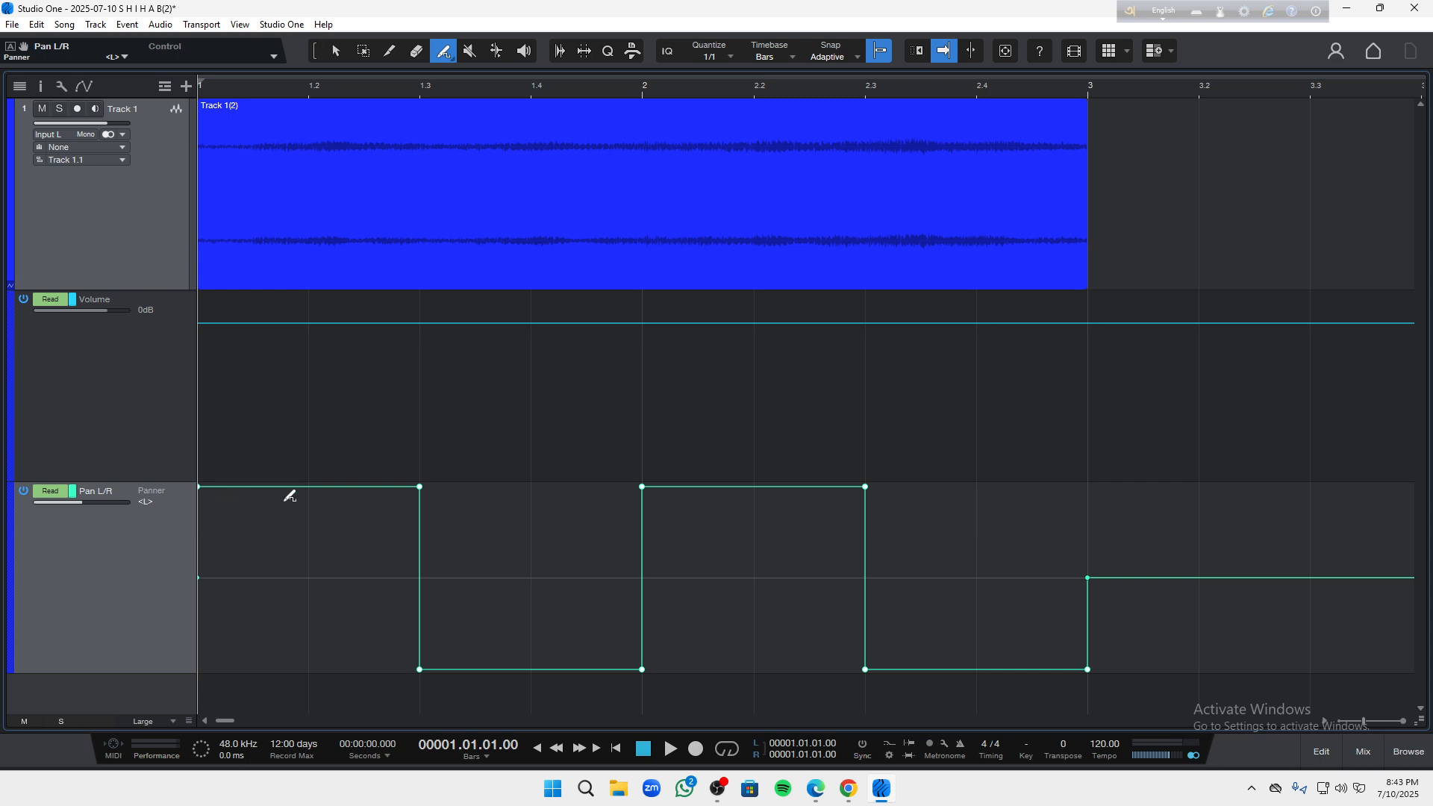
- Select the Pan L/R automation from bar 1 to just past bar 3 with the Transform tool and stretch it vertically
{"action": "scroll", "coordinate": [419, 468], "scroll_direction": "down", "scroll_amount": 1}
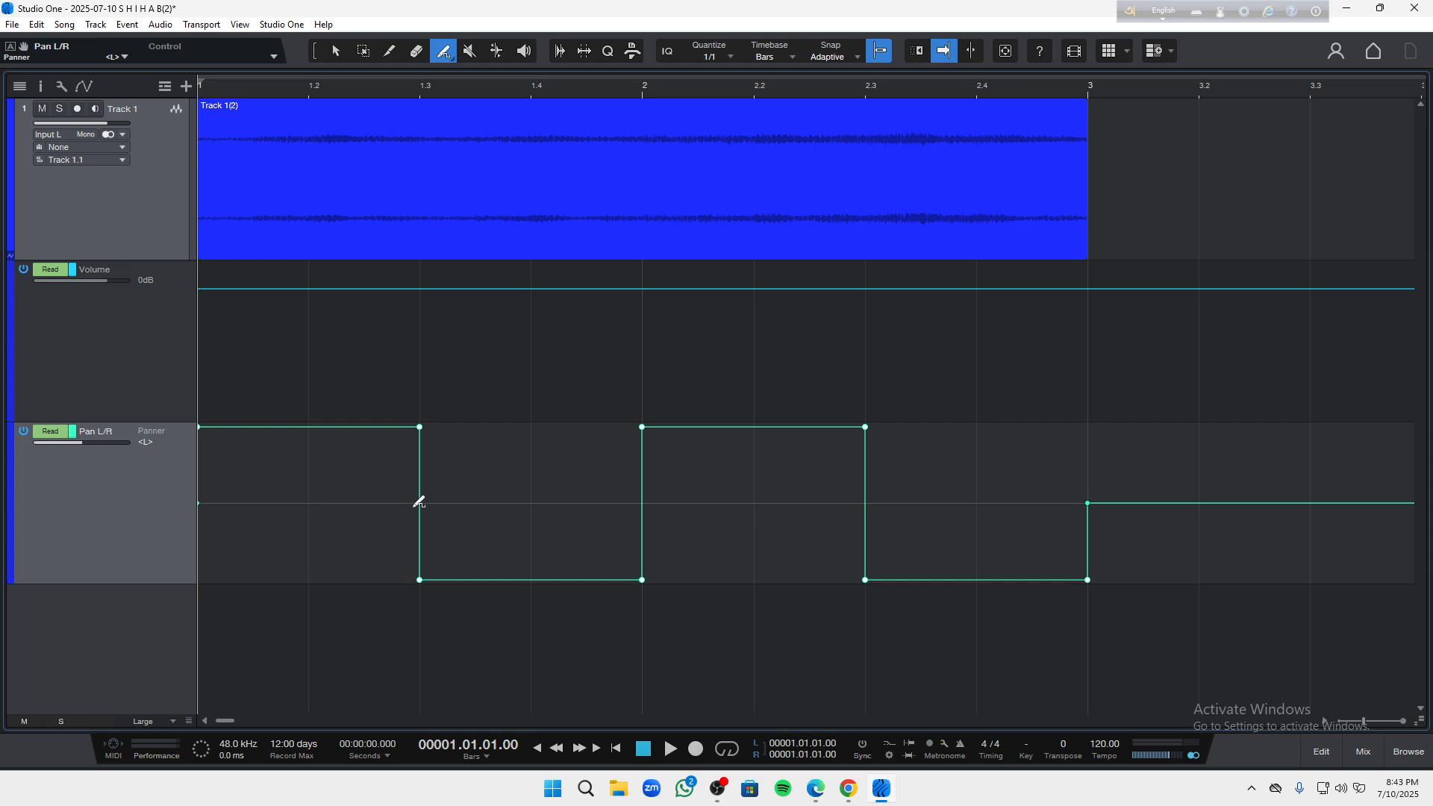
{"action": "left_click", "coordinate": [444, 55]}
{"action": "left_click", "coordinate": [497, 215]}
{"action": "left_click_drag", "start_coordinate": [1156, 526], "coordinate": [173, 445]}
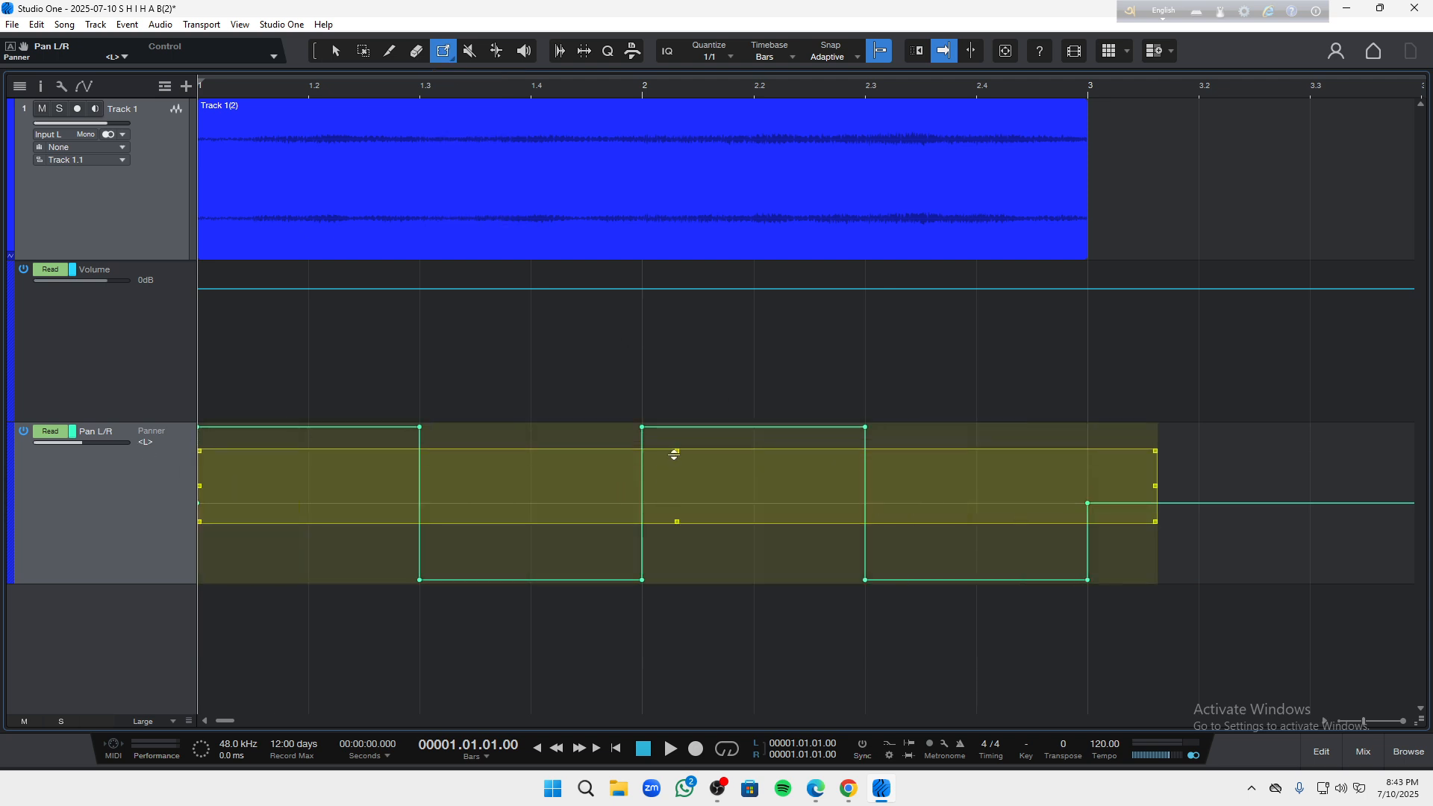
{"action": "left_click_drag", "start_coordinate": [674, 454], "coordinate": [675, 612]}
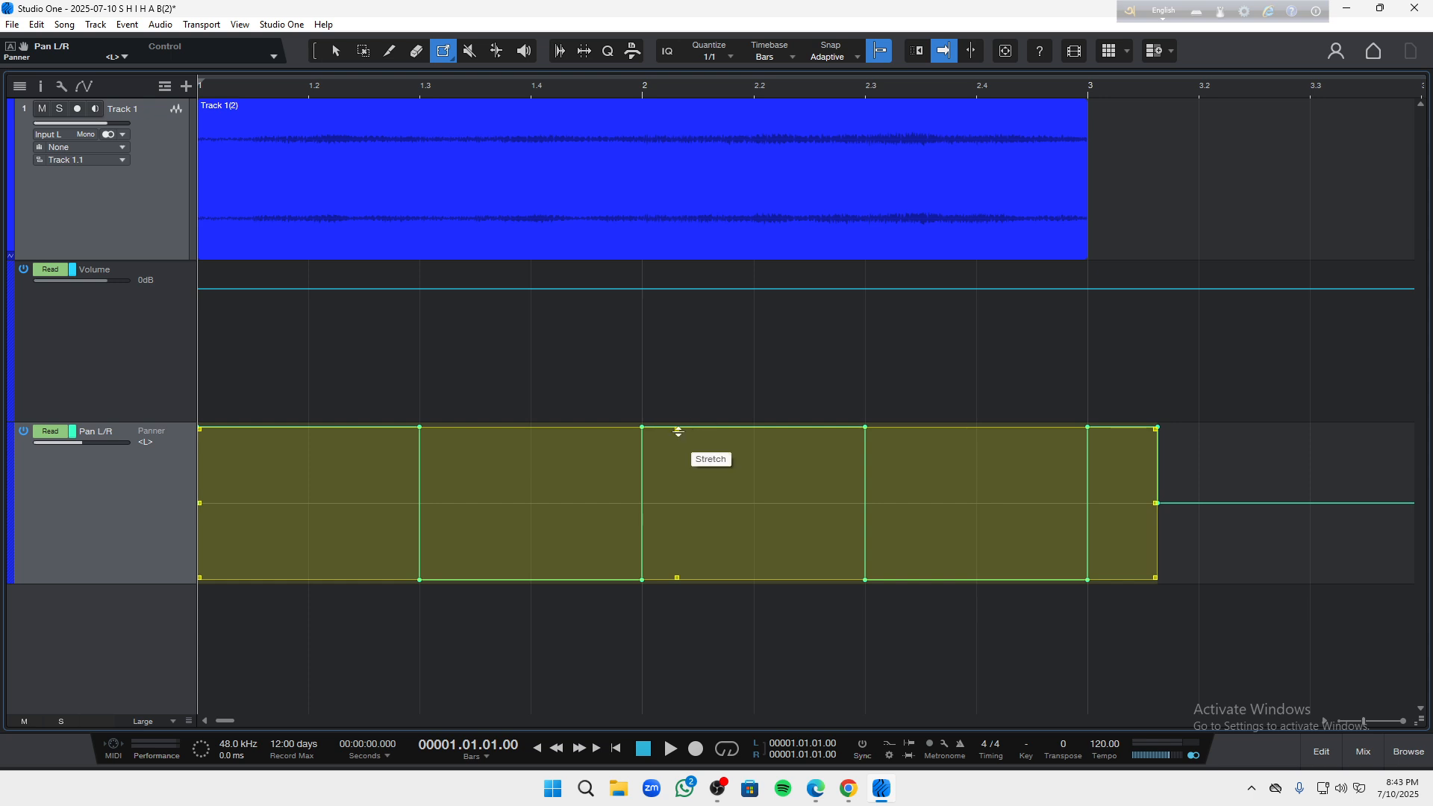
- Flip the Pan L/R square wave upside down with the Transform tool and play it from the start
{"action": "left_click_drag", "start_coordinate": [678, 431], "coordinate": [667, 588]}
{"action": "left_click", "coordinate": [663, 383]}
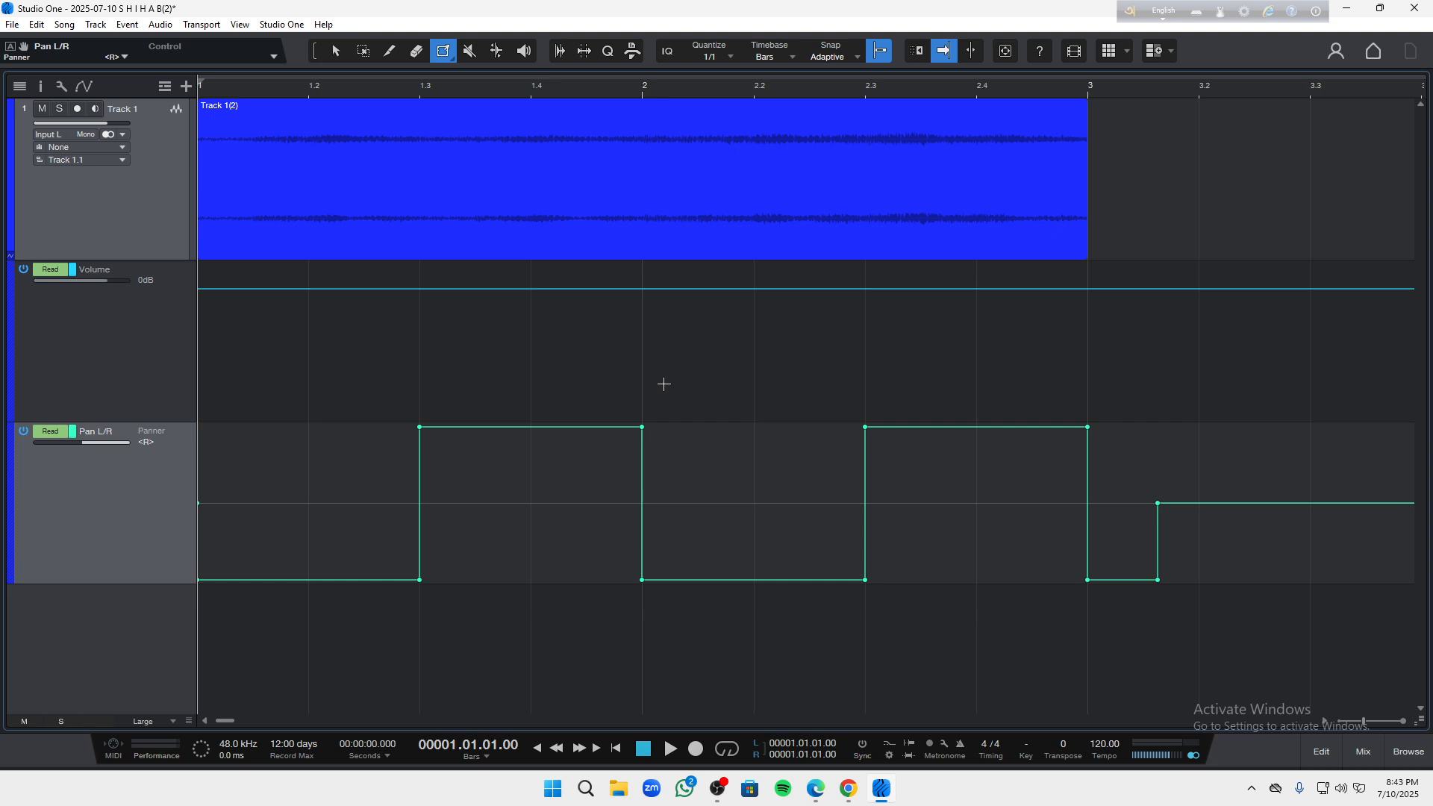
{"action": "key", "text": "space"}
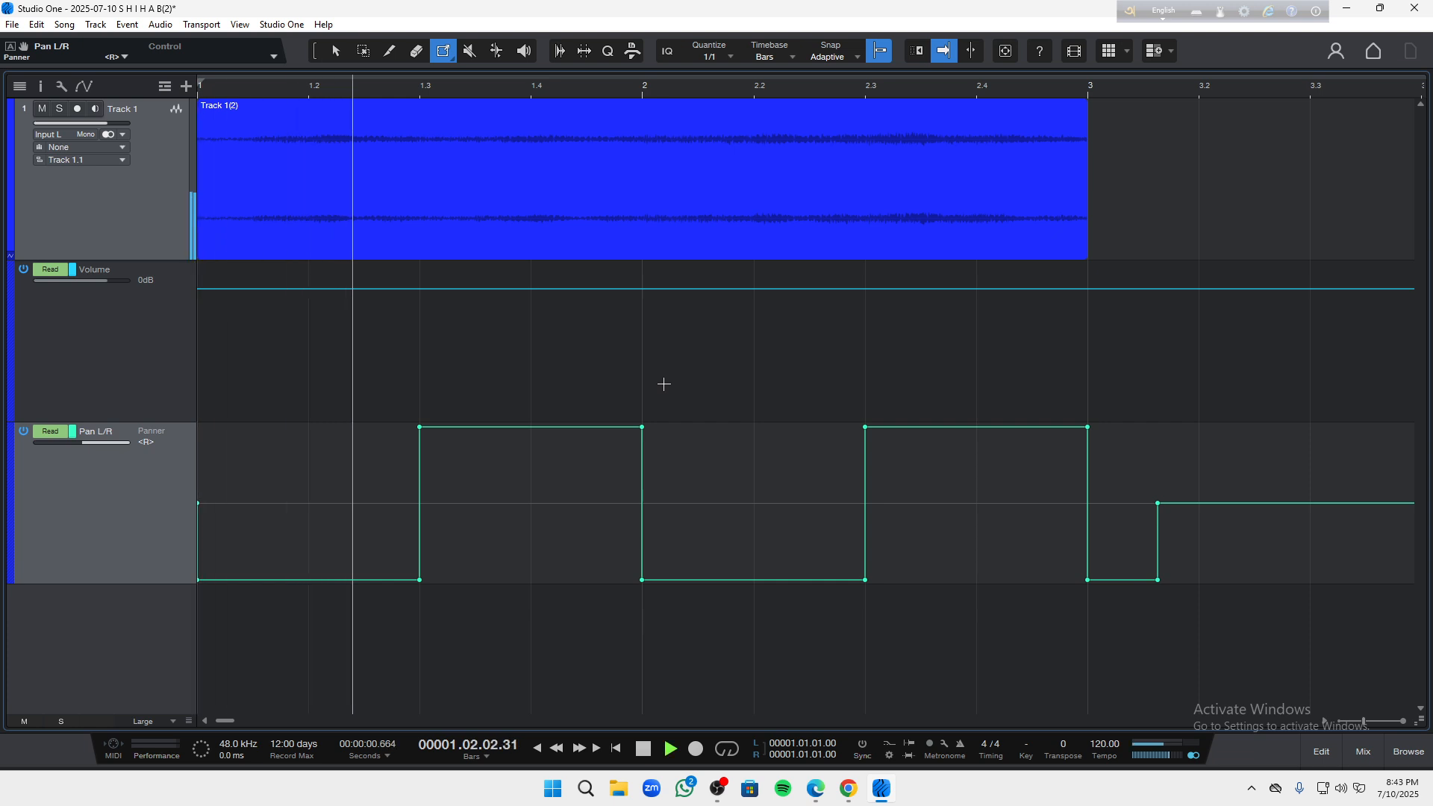
- Undo the vertical flip of the Pan L/R automation and play the loop from the start
{"action": "key", "text": "ctrl+a"}
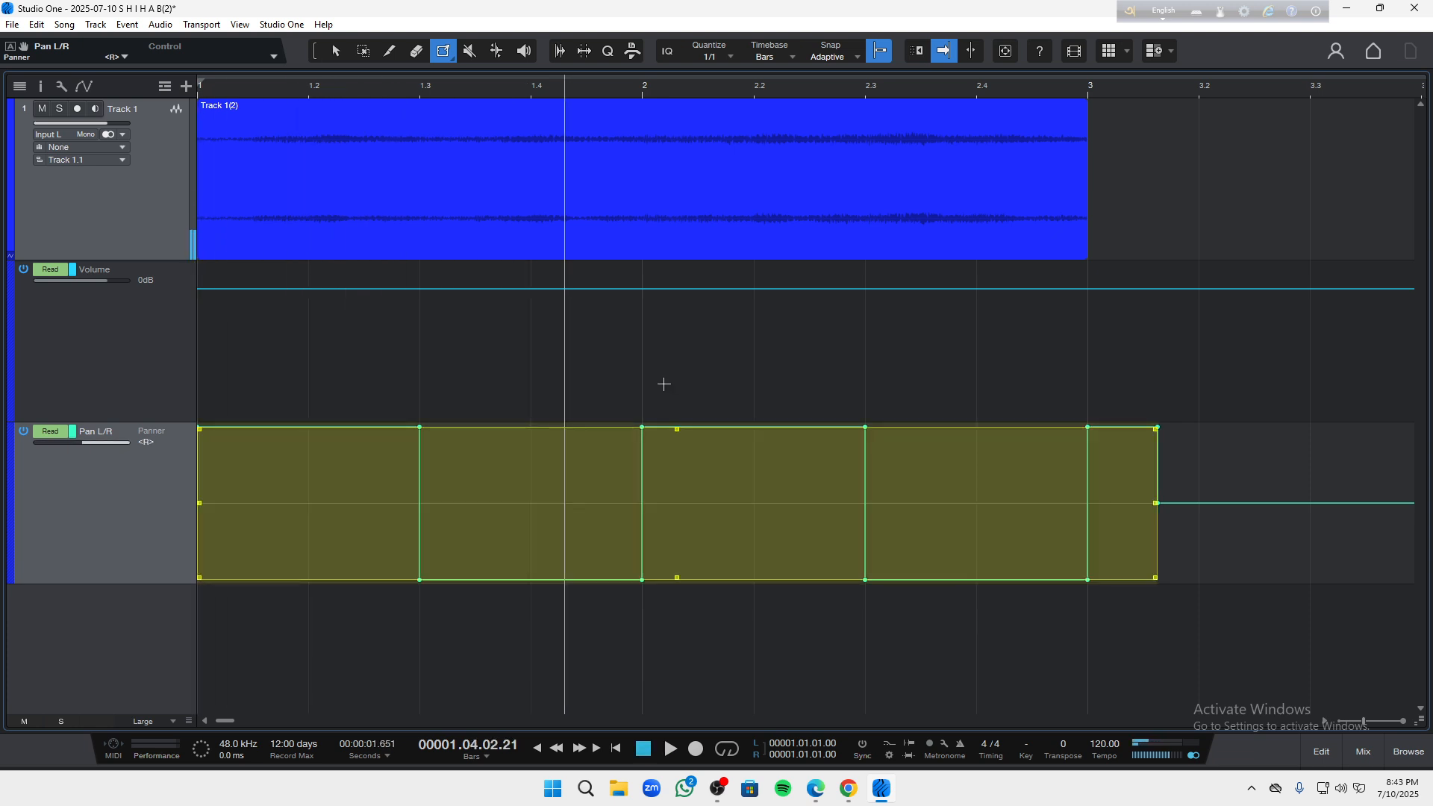
{"action": "key", "text": "ctrl+z"}
{"action": "key", "text": "space"}
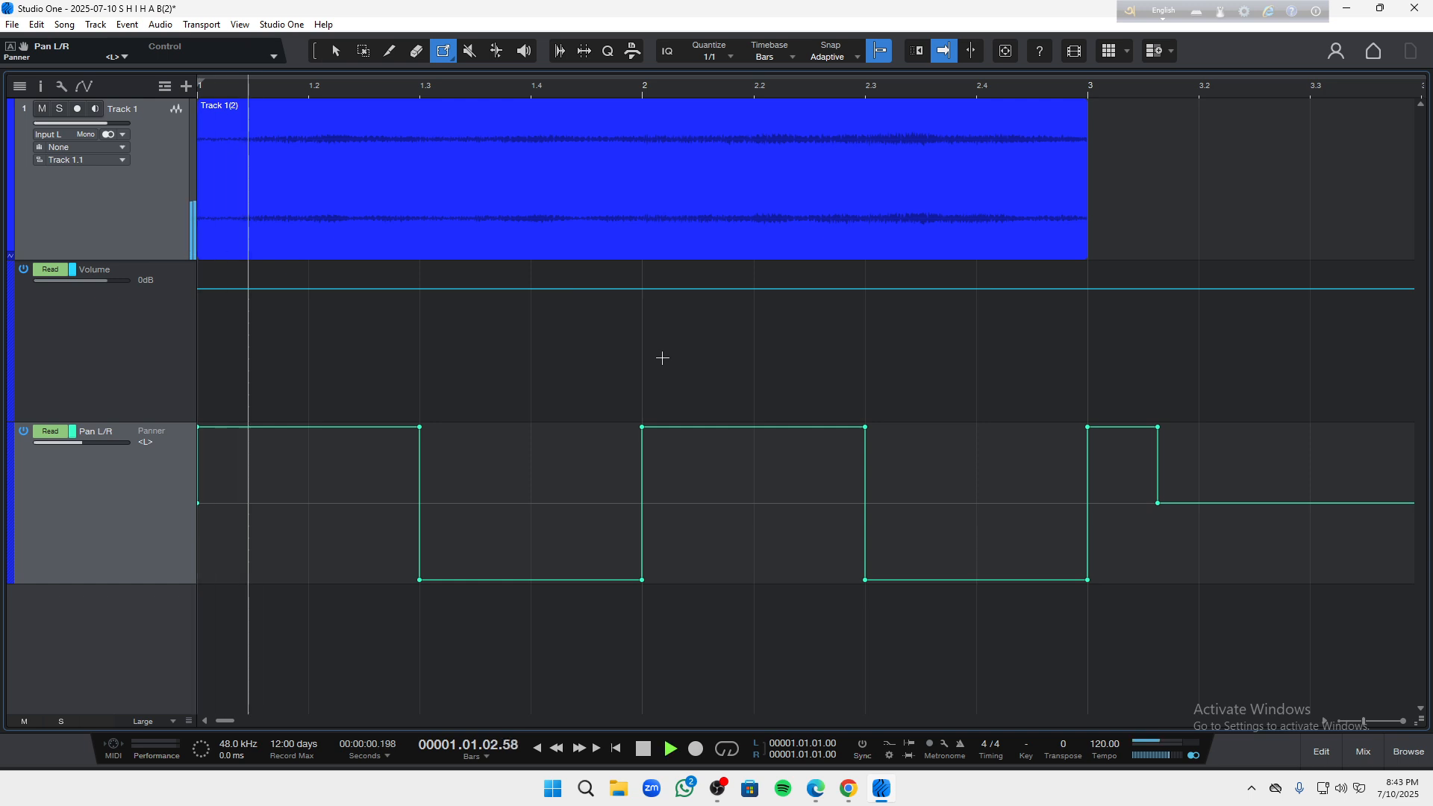
{"action": "key", "text": "space"}
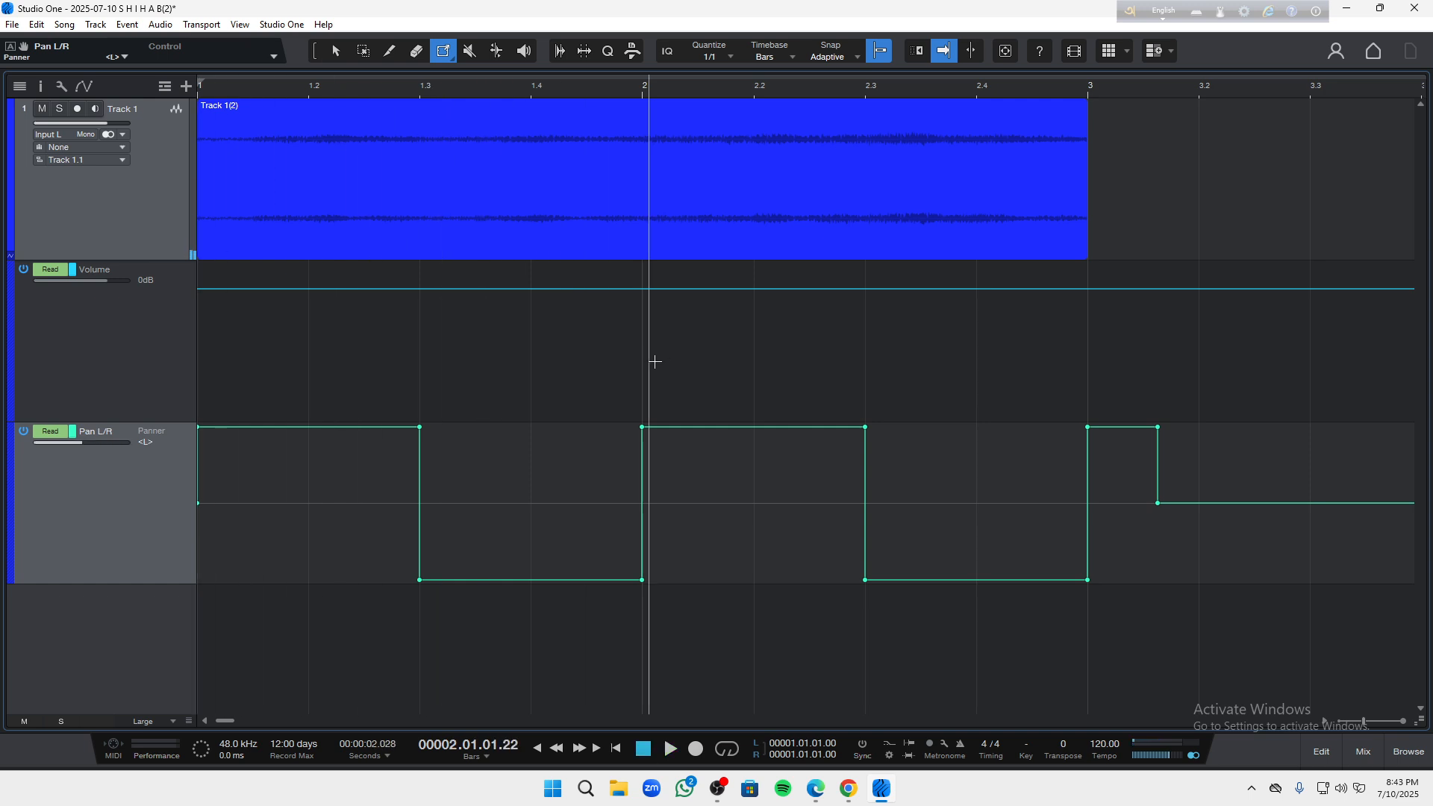
{"action": "key", "text": "ctrl+z"}
{"action": "key", "text": "ctrl+y"}
- Show Track 1's inspector with an enlarged channel section and insert Pro EQ on the track
{"action": "left_click", "coordinate": [160, 191]}
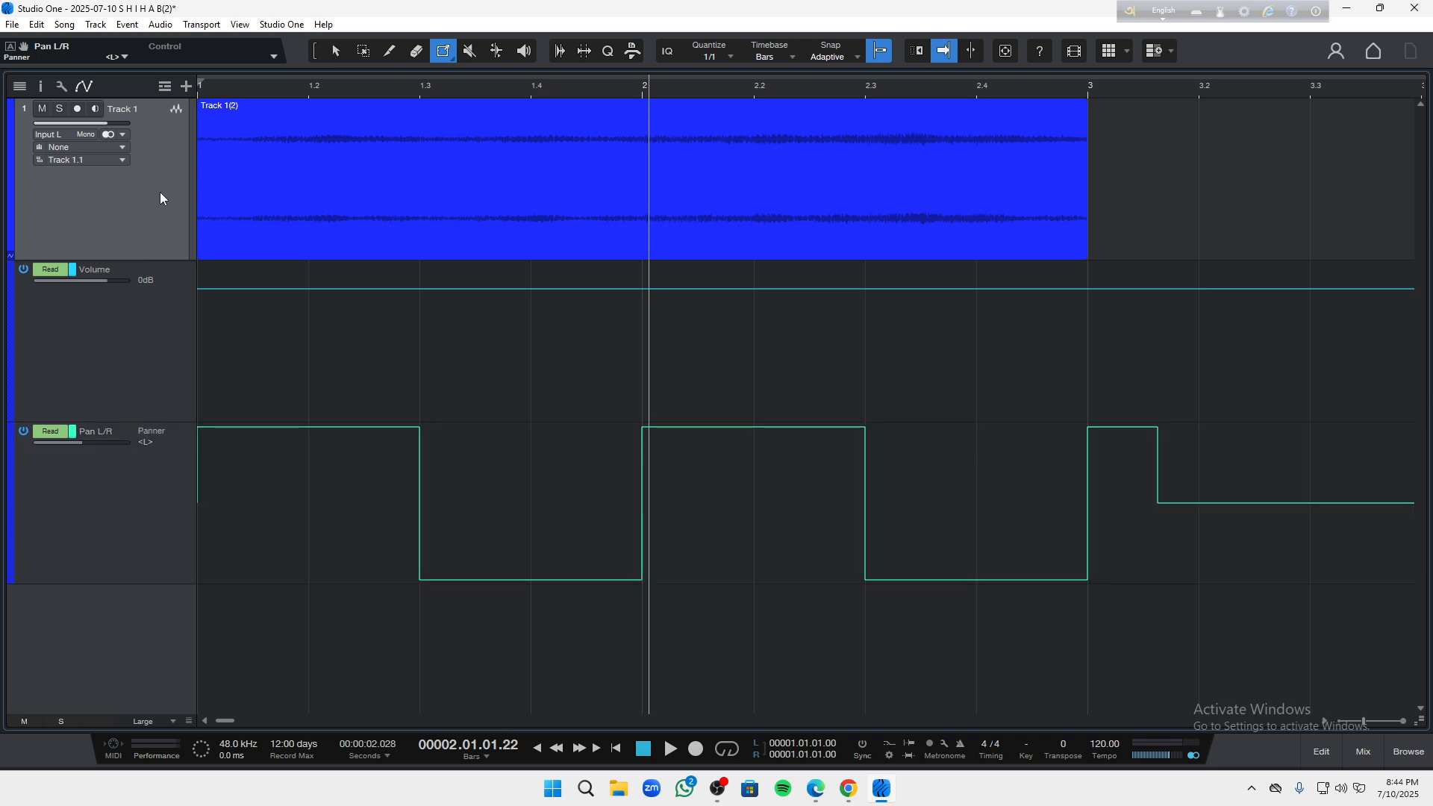
{"action": "key", "text": "F4"}
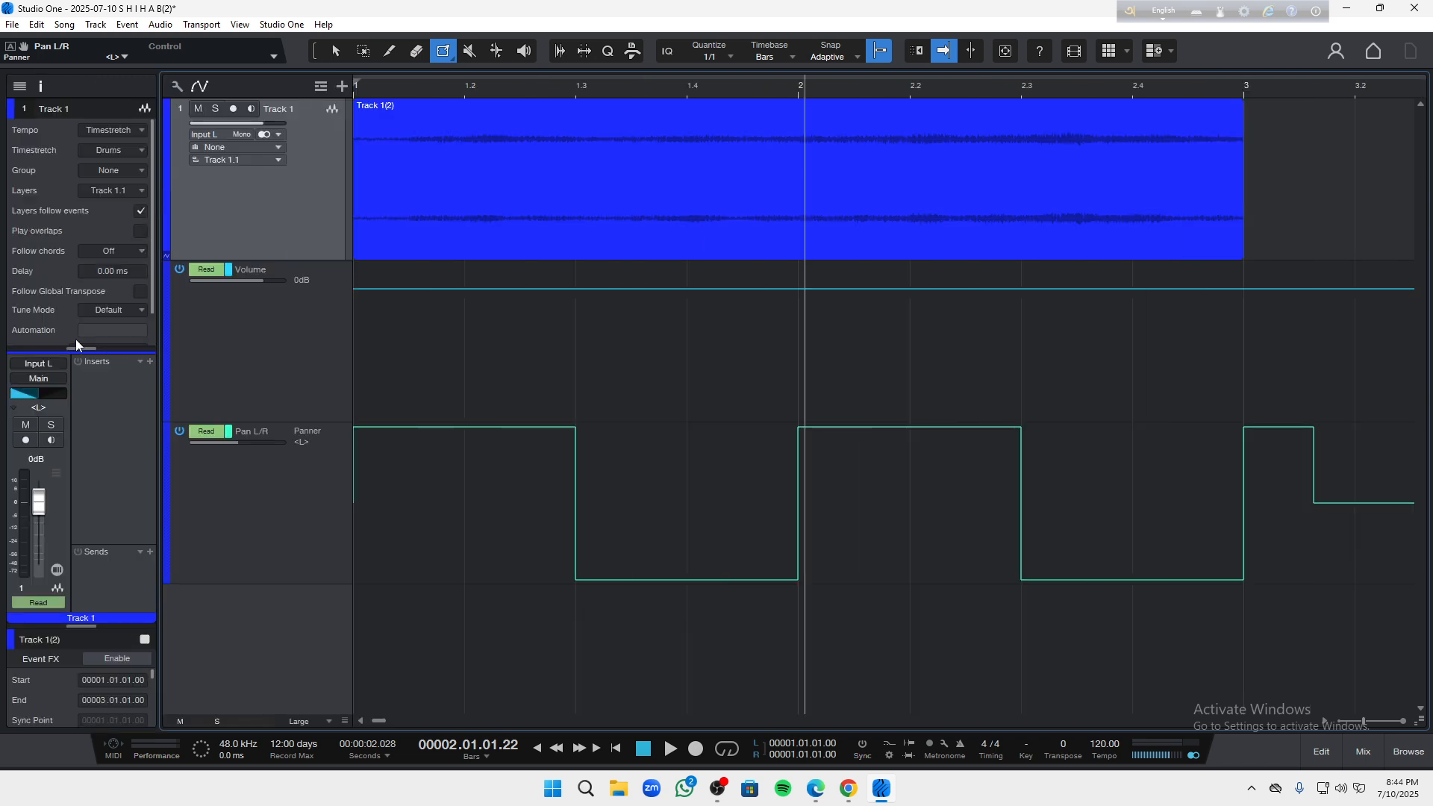
{"action": "left_click_drag", "start_coordinate": [77, 344], "coordinate": [80, 123]}
{"action": "left_click", "coordinate": [150, 136]}
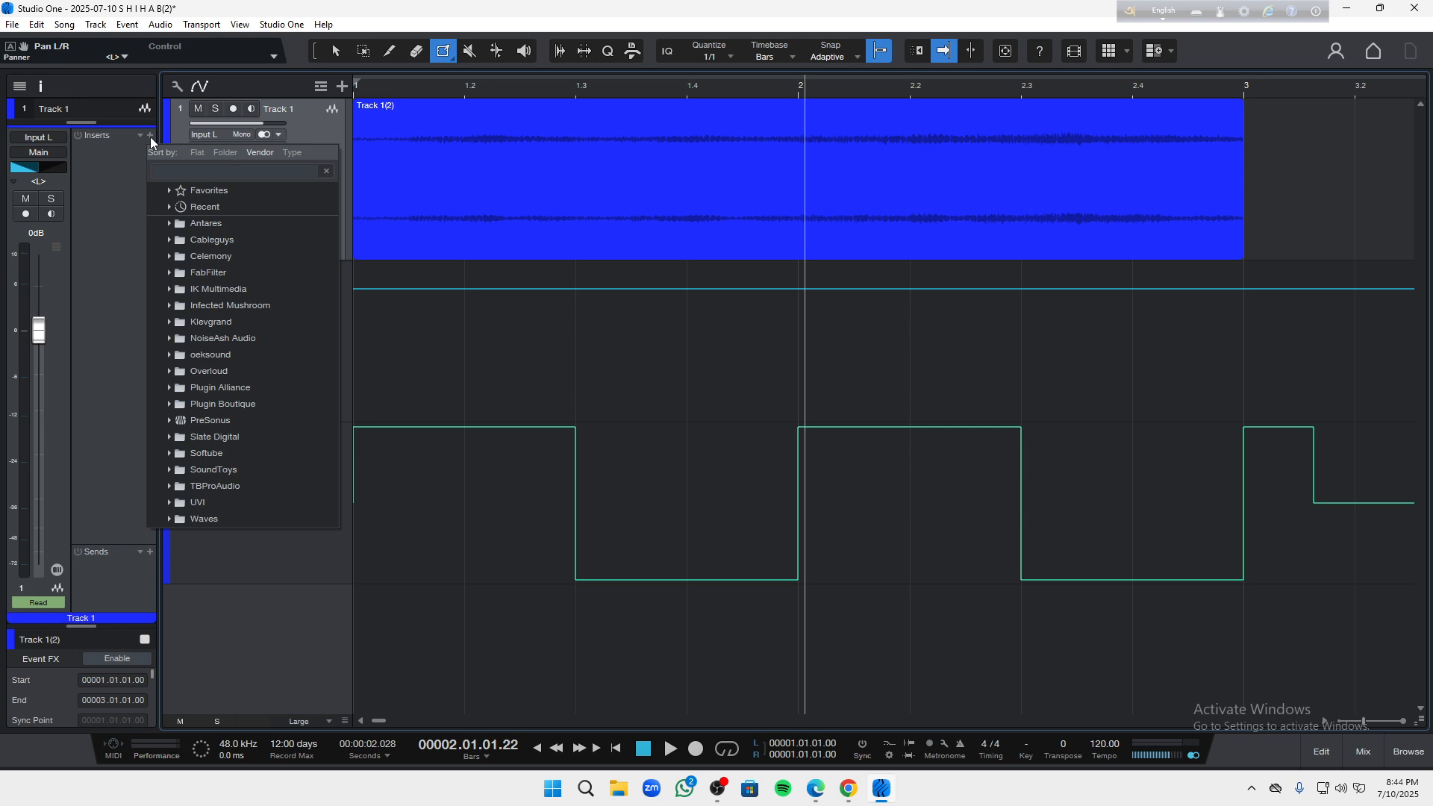
{"action": "type", "text": "pro"}
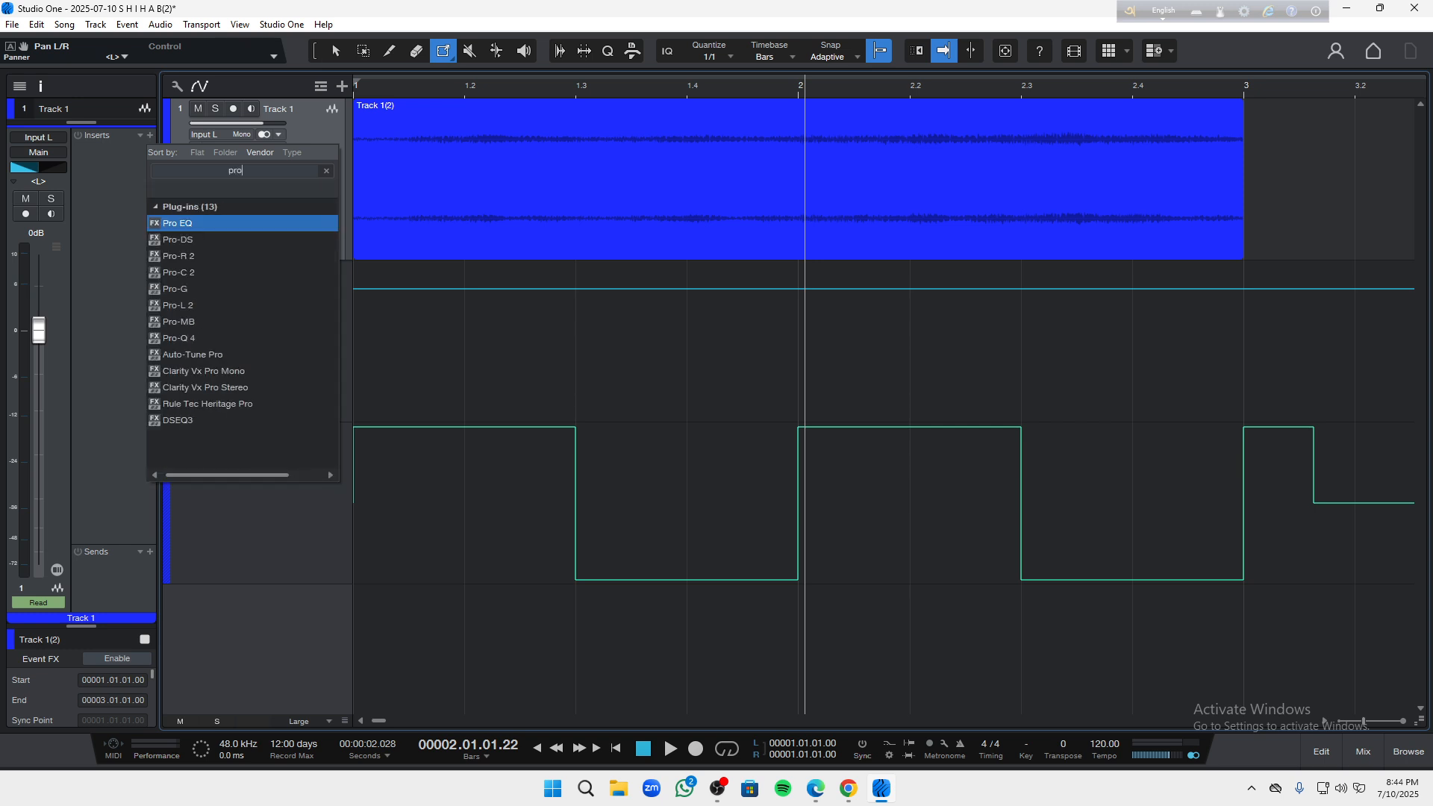
{"action": "key", "text": "Return"}
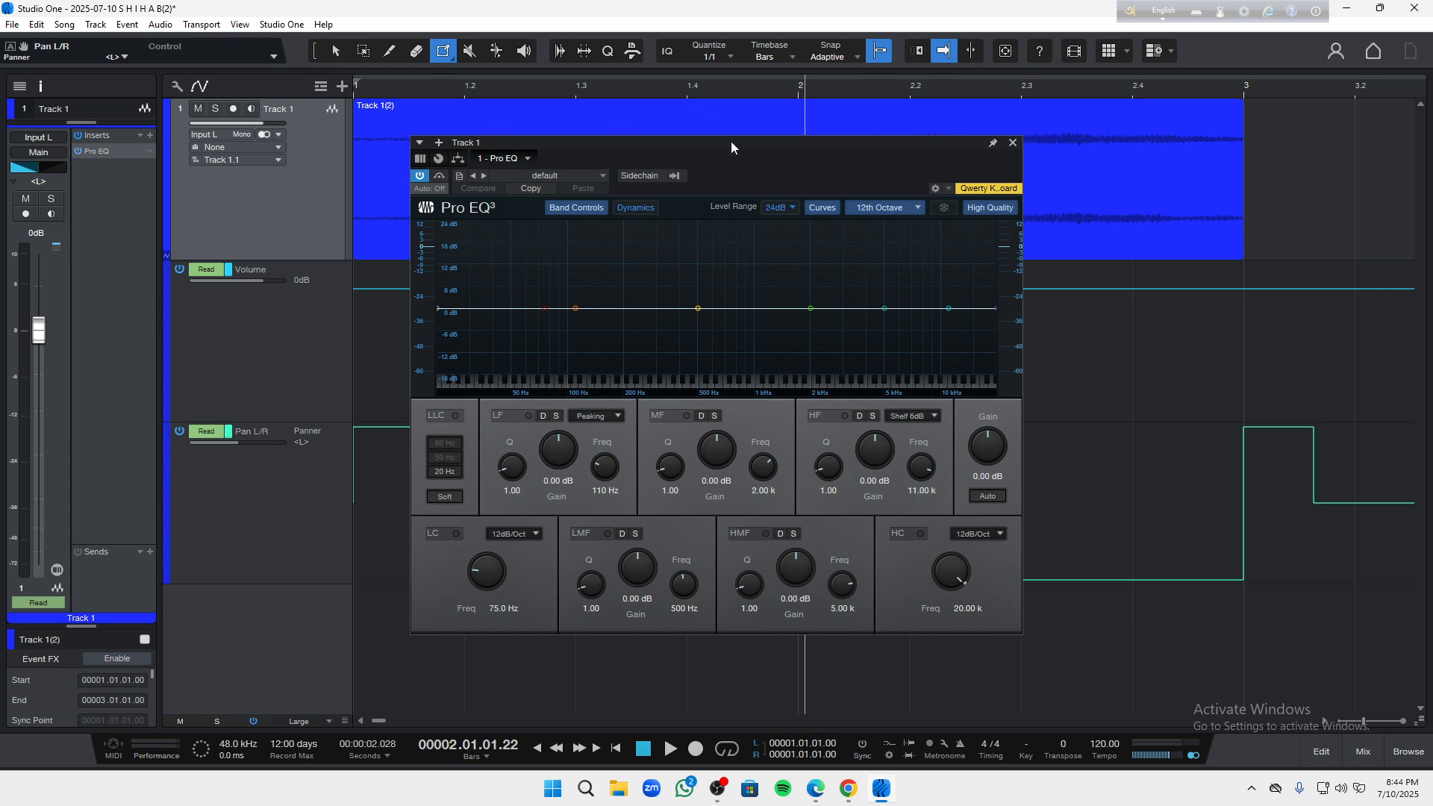
{"action": "left_click_drag", "start_coordinate": [735, 168], "coordinate": [862, 162]}
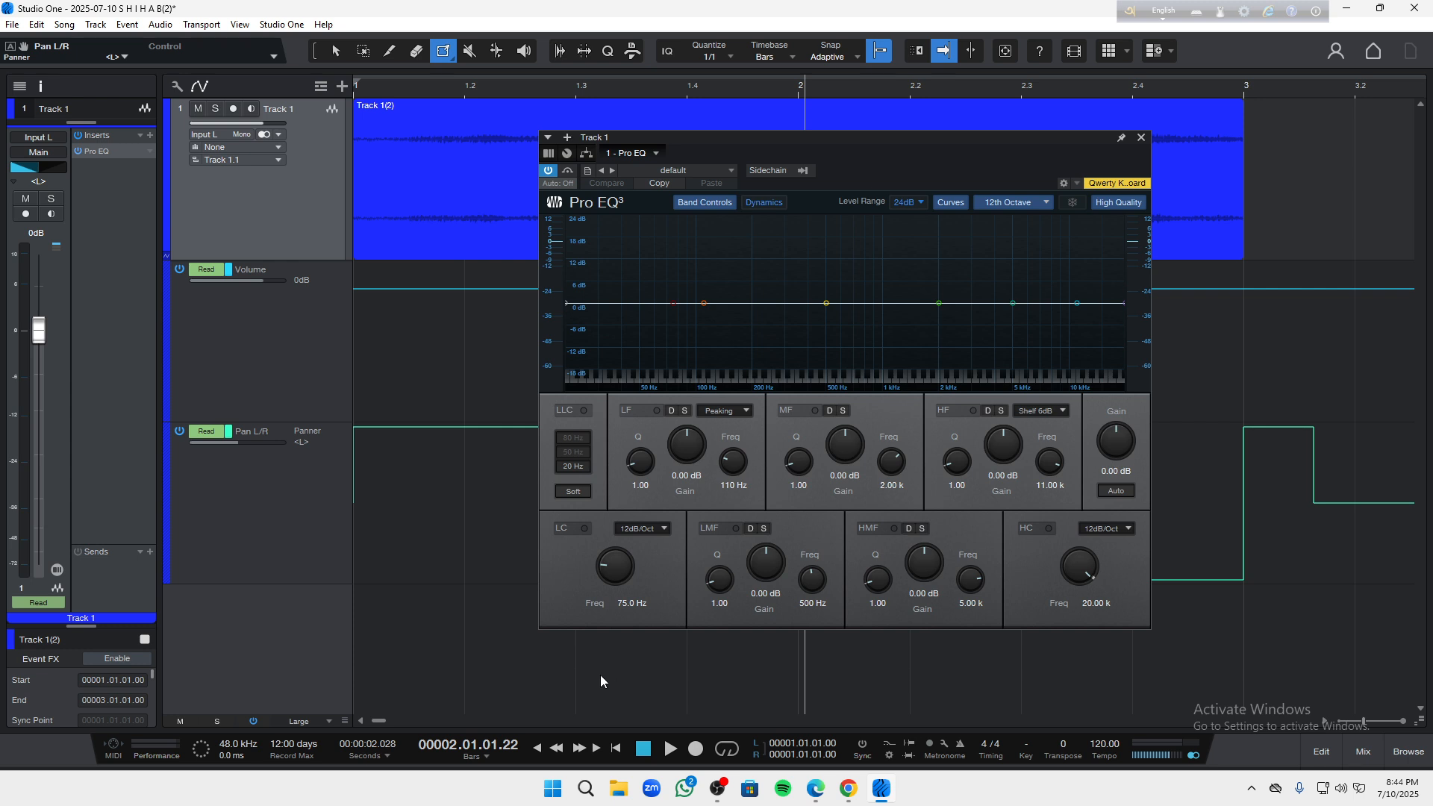
- Enable Pro EQ's low cut at 48dB/Oct and 20.0 Hz, and add an LC-Frequency automation lane to Track 1
{"action": "left_click", "coordinate": [571, 526]}
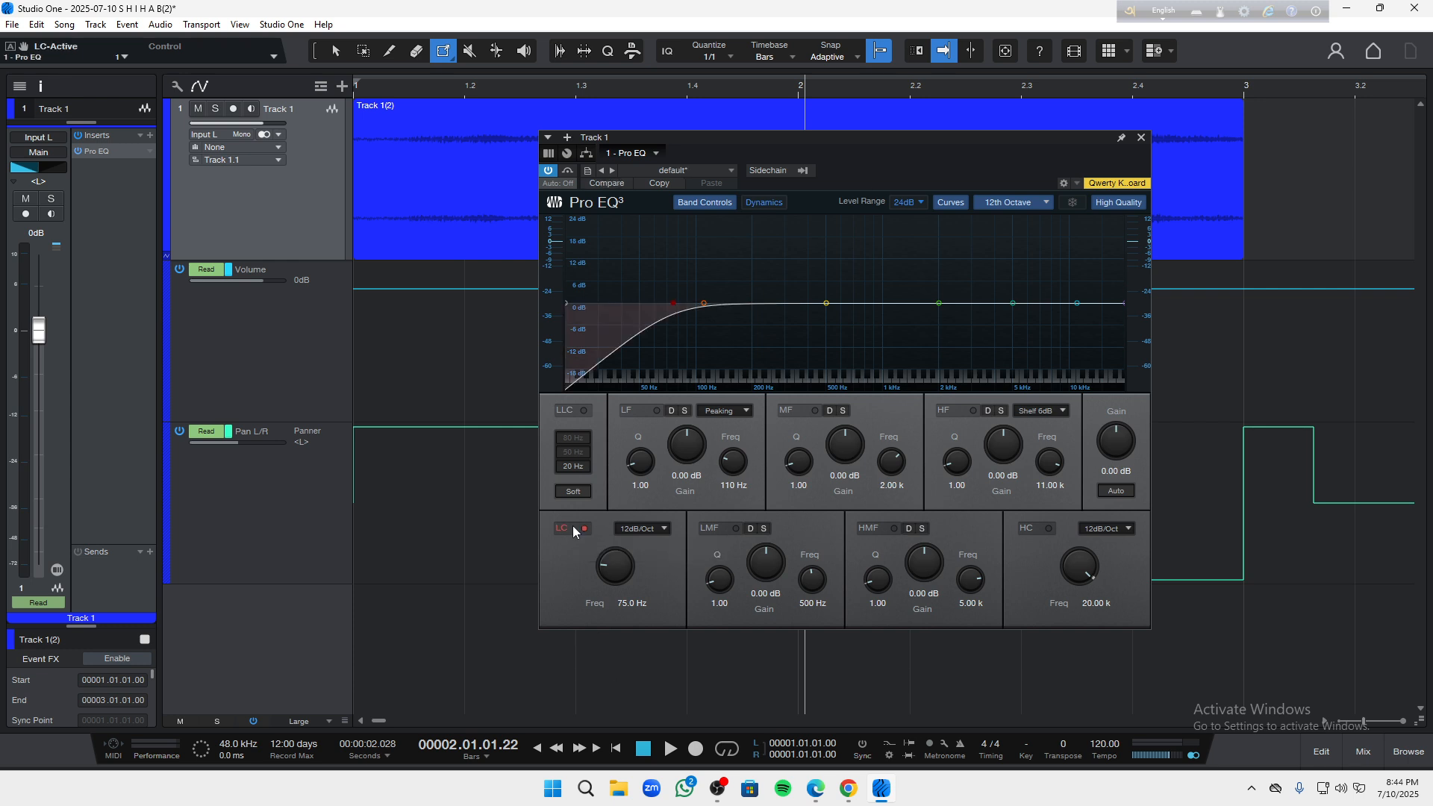
{"action": "left_click", "coordinate": [653, 528]}
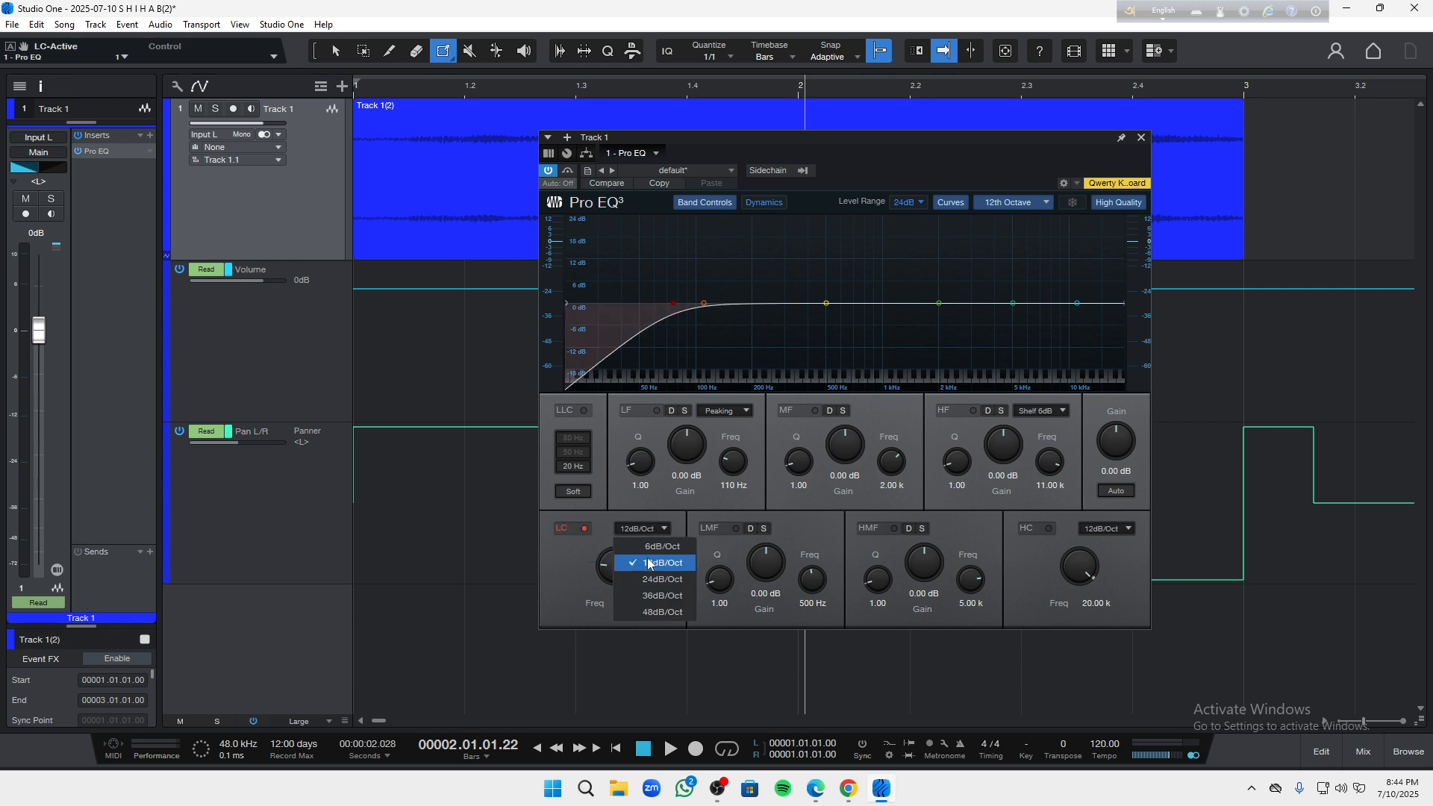
{"action": "left_click", "coordinate": [656, 612]}
{"action": "scroll", "coordinate": [617, 569], "scroll_direction": "down", "scroll_amount": 10}
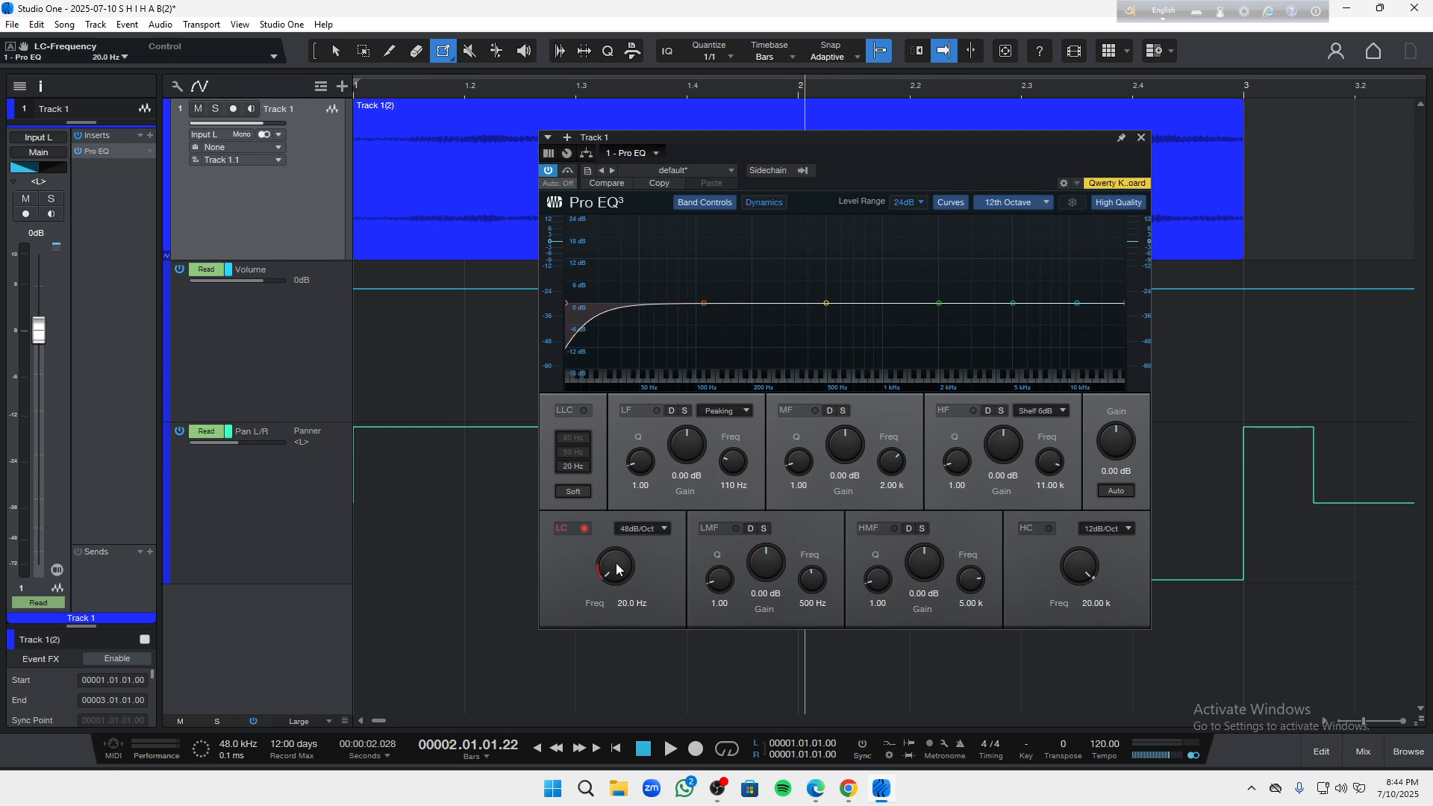
{"action": "left_click_drag", "start_coordinate": [904, 154], "coordinate": [1077, 163]}
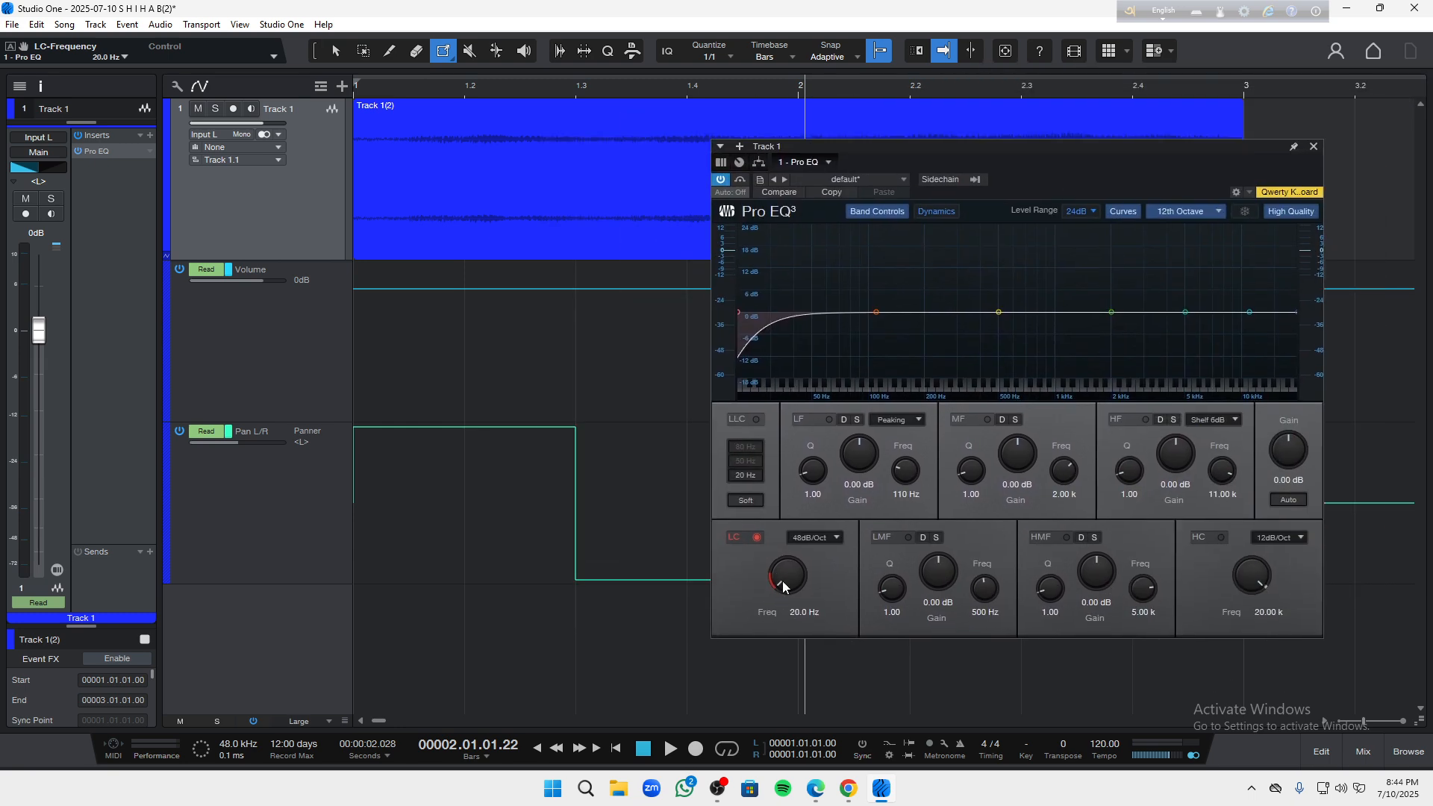
{"action": "left_click", "coordinate": [1314, 147]}
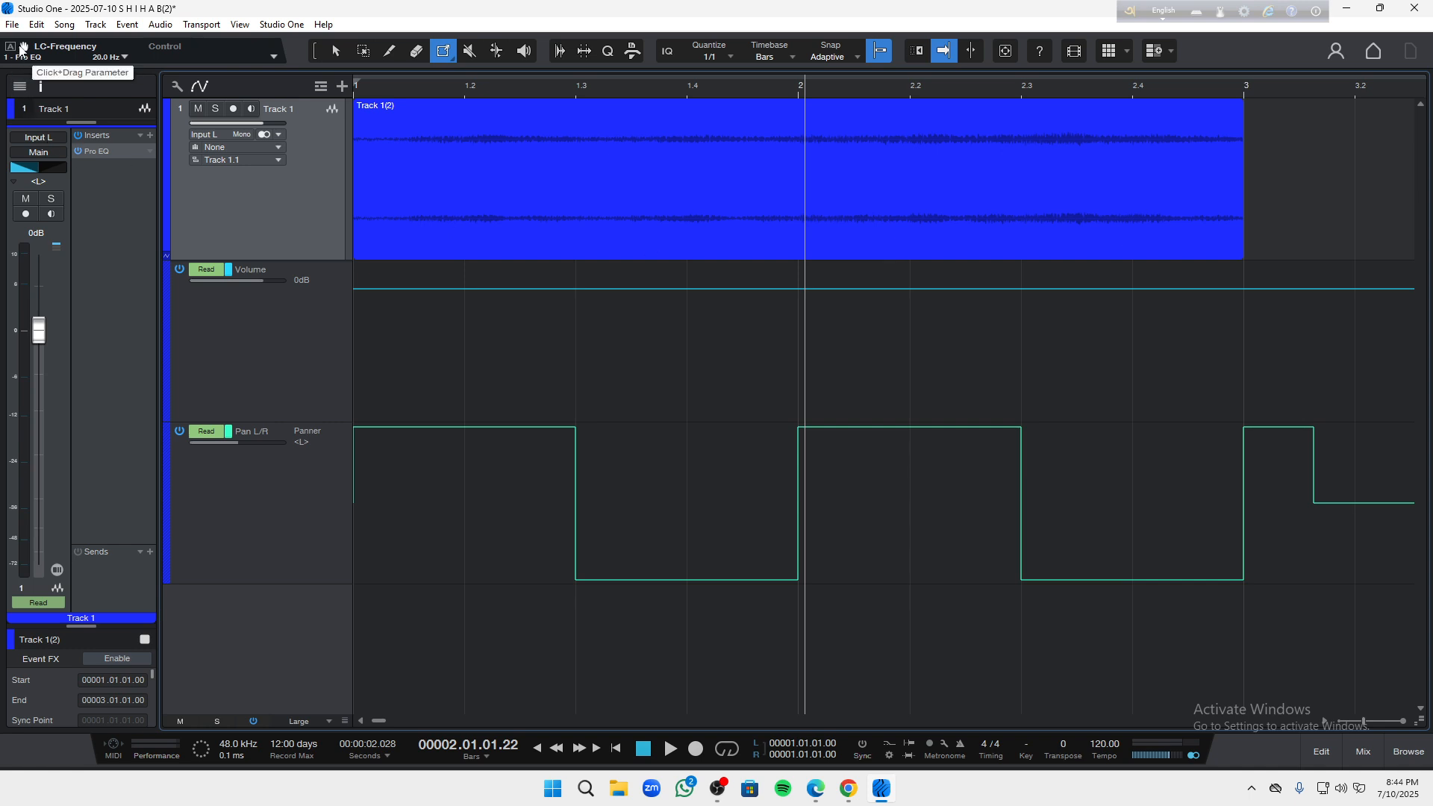
{"action": "left_click_drag", "start_coordinate": [23, 49], "coordinate": [317, 276]}
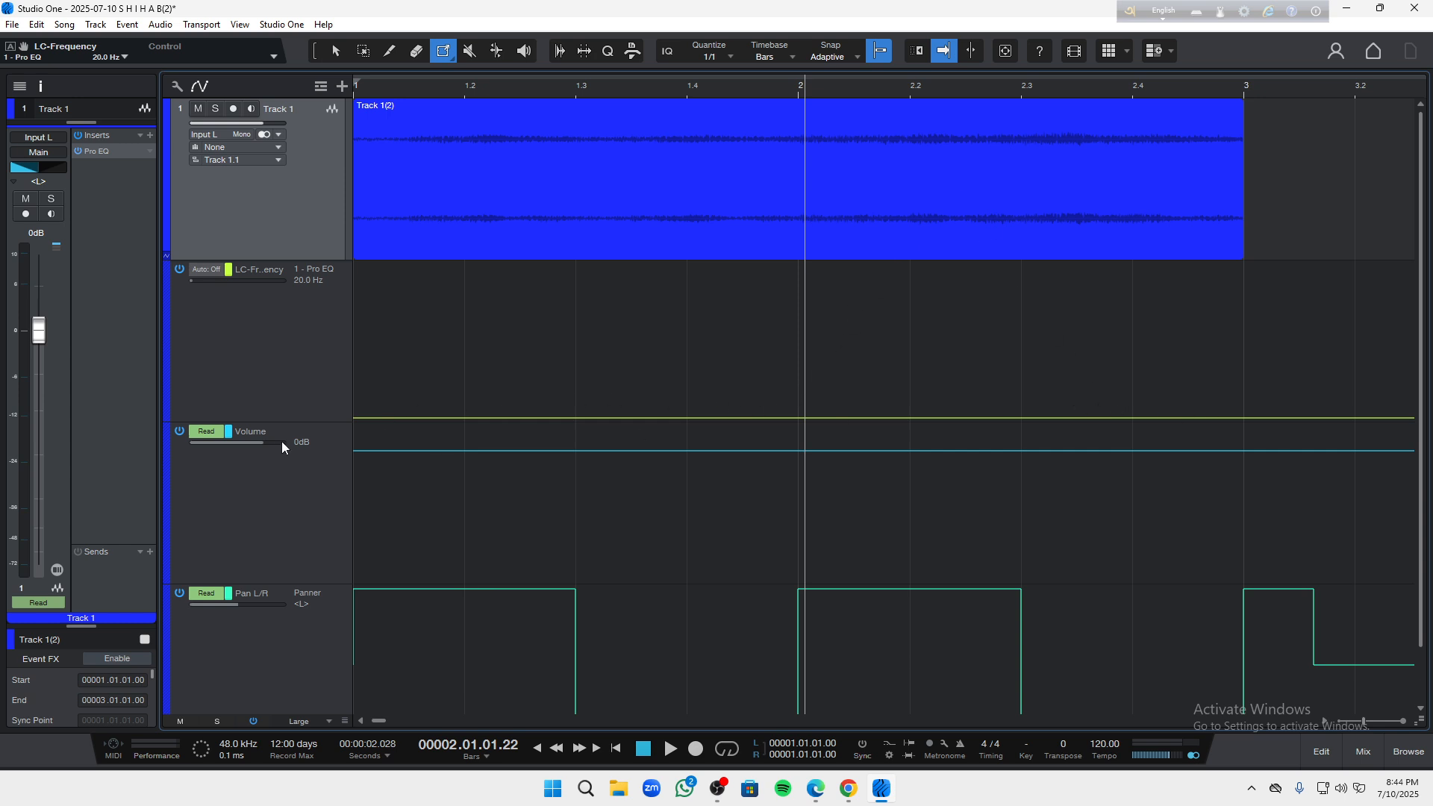
- Draw a rising LC-Frequency ramp with the Arrow tool from 20 Hz at bar 1 to 20 kHz at bar 3
{"action": "left_click", "coordinate": [333, 54]}
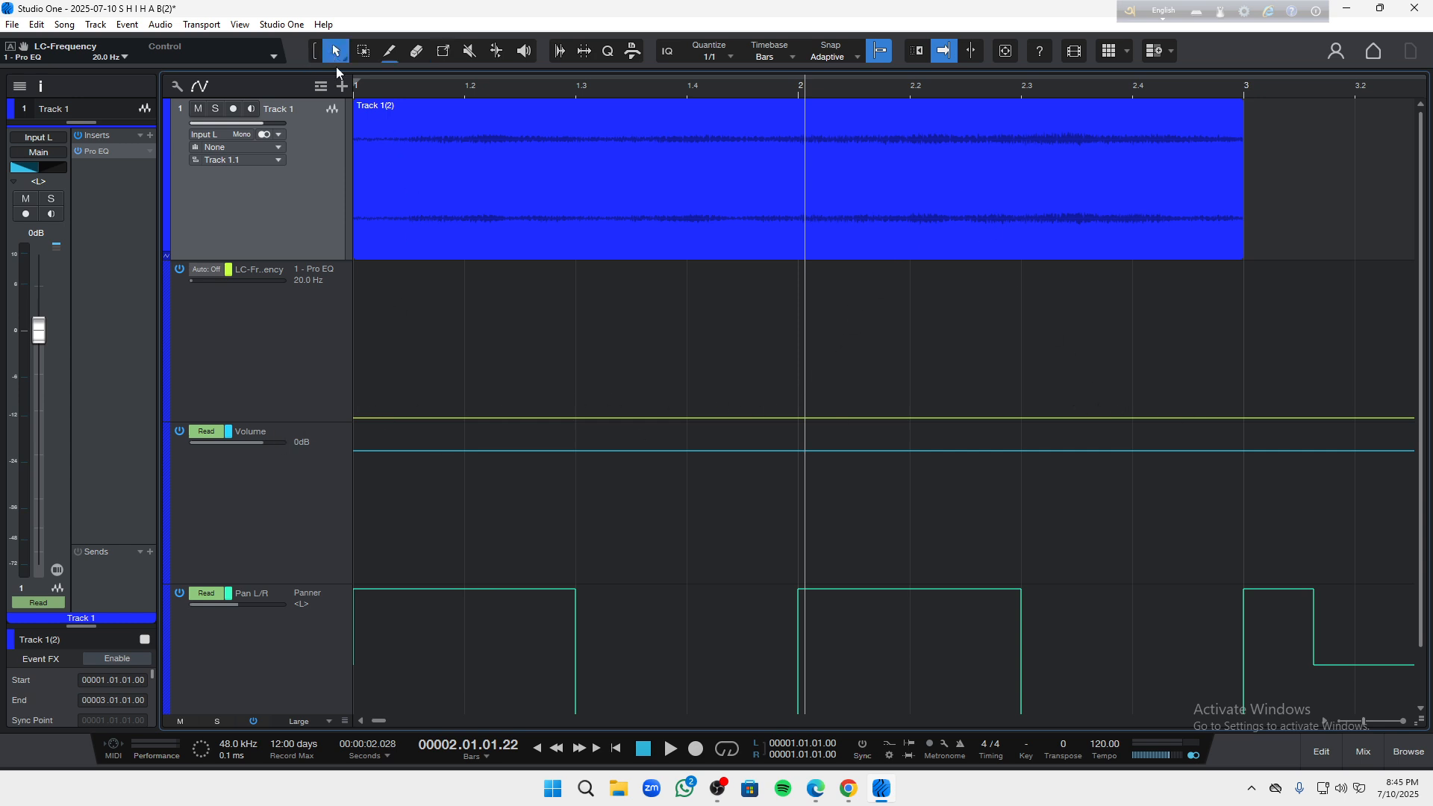
{"action": "left_click", "coordinate": [357, 422]}
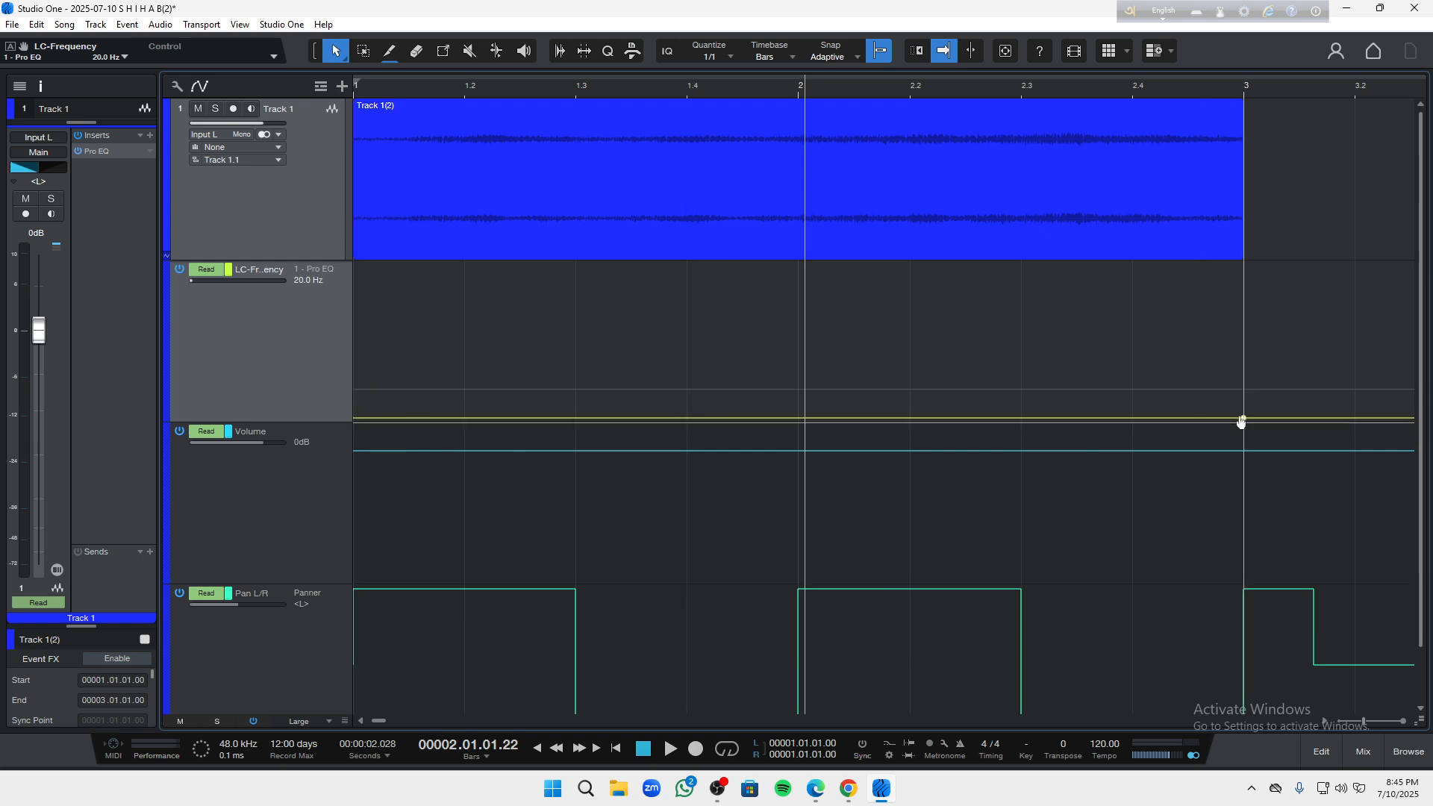
{"action": "left_click_drag", "start_coordinate": [1241, 421], "coordinate": [1235, 333]}
{"action": "key", "text": "ctrl+z"}
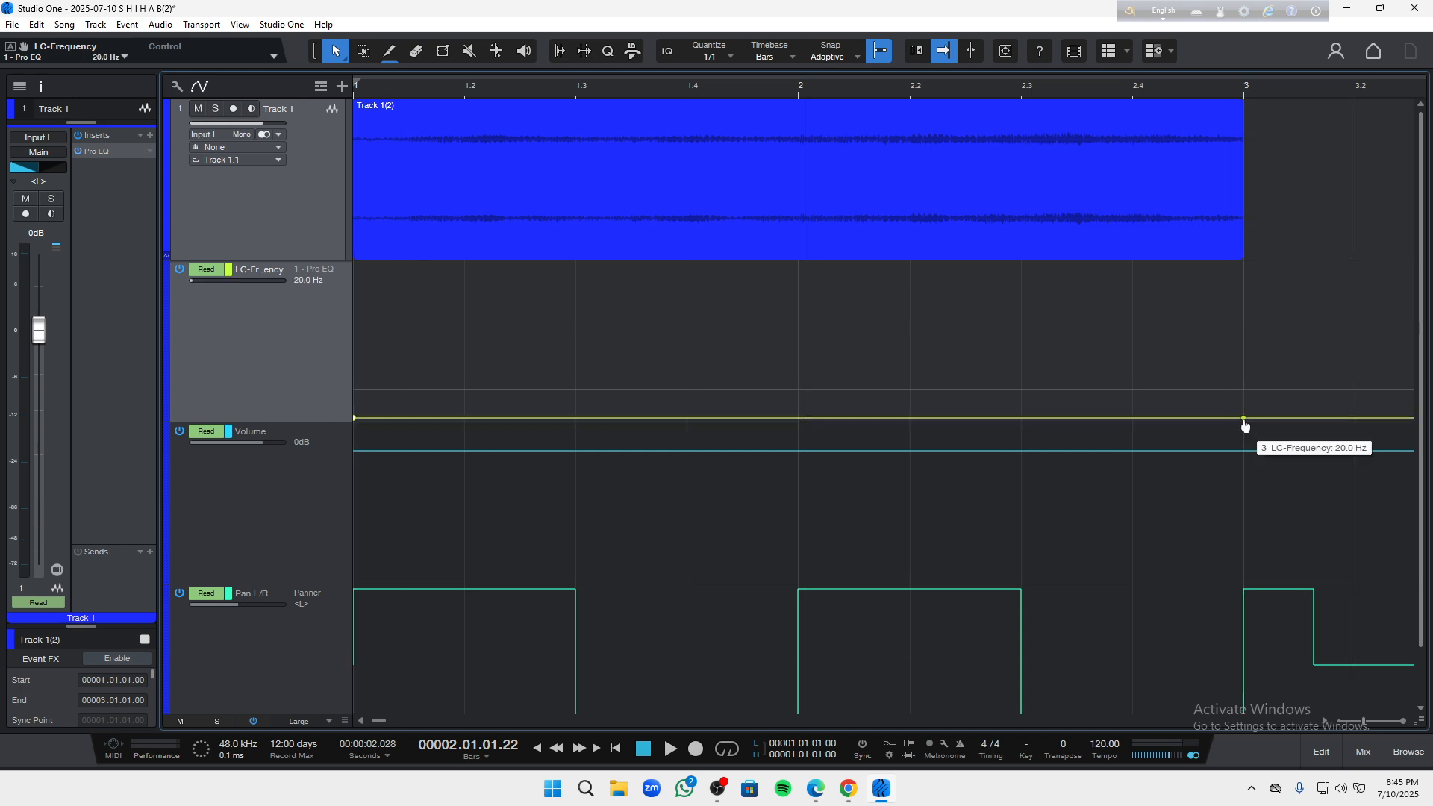
{"action": "left_click_drag", "start_coordinate": [1244, 422], "coordinate": [1235, 255]}
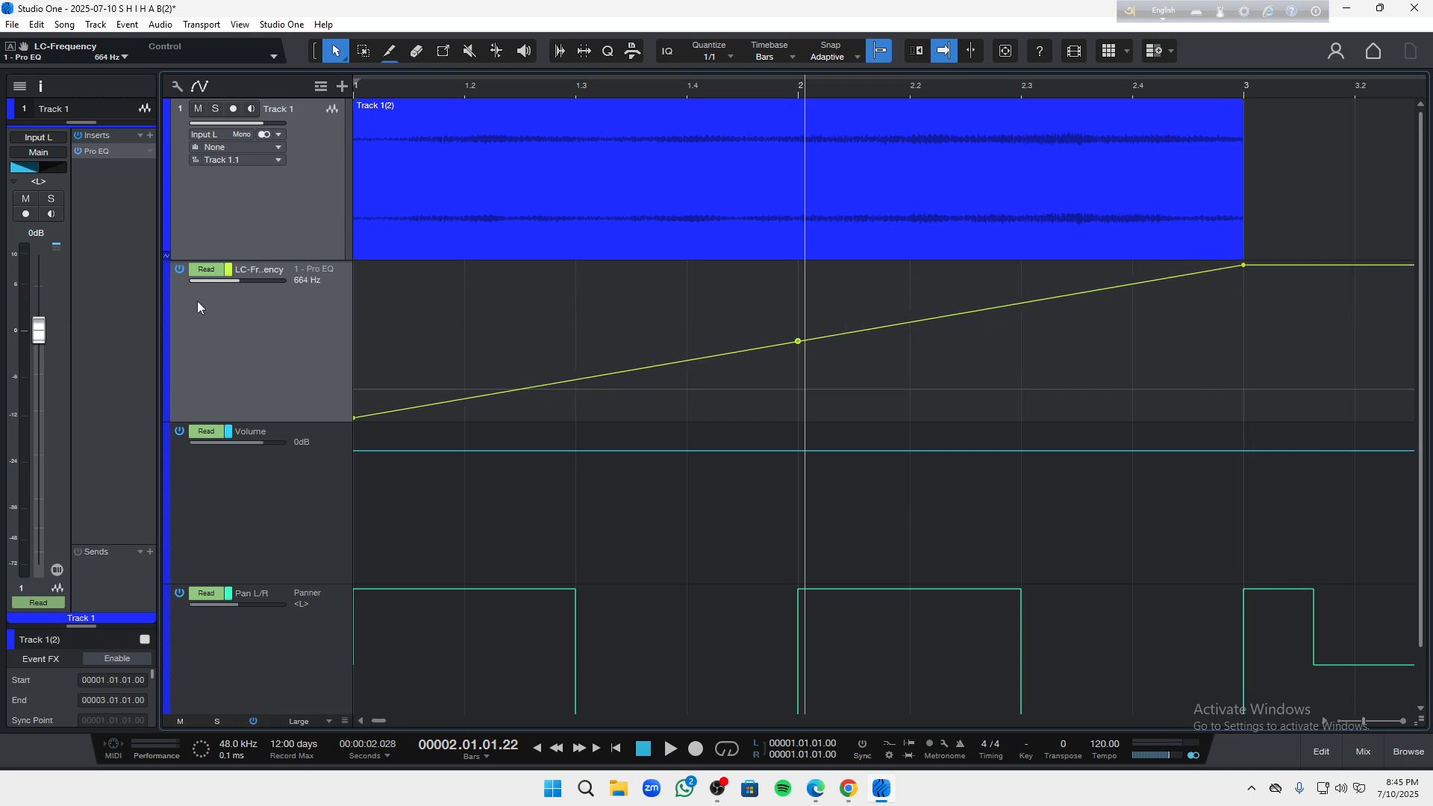
- Reopen Pro EQ and play the LC-Frequency ramp from the start to watch the low-cut filter sweep
{"action": "left_click", "coordinate": [105, 151]}
{"action": "key", "text": "Home"}
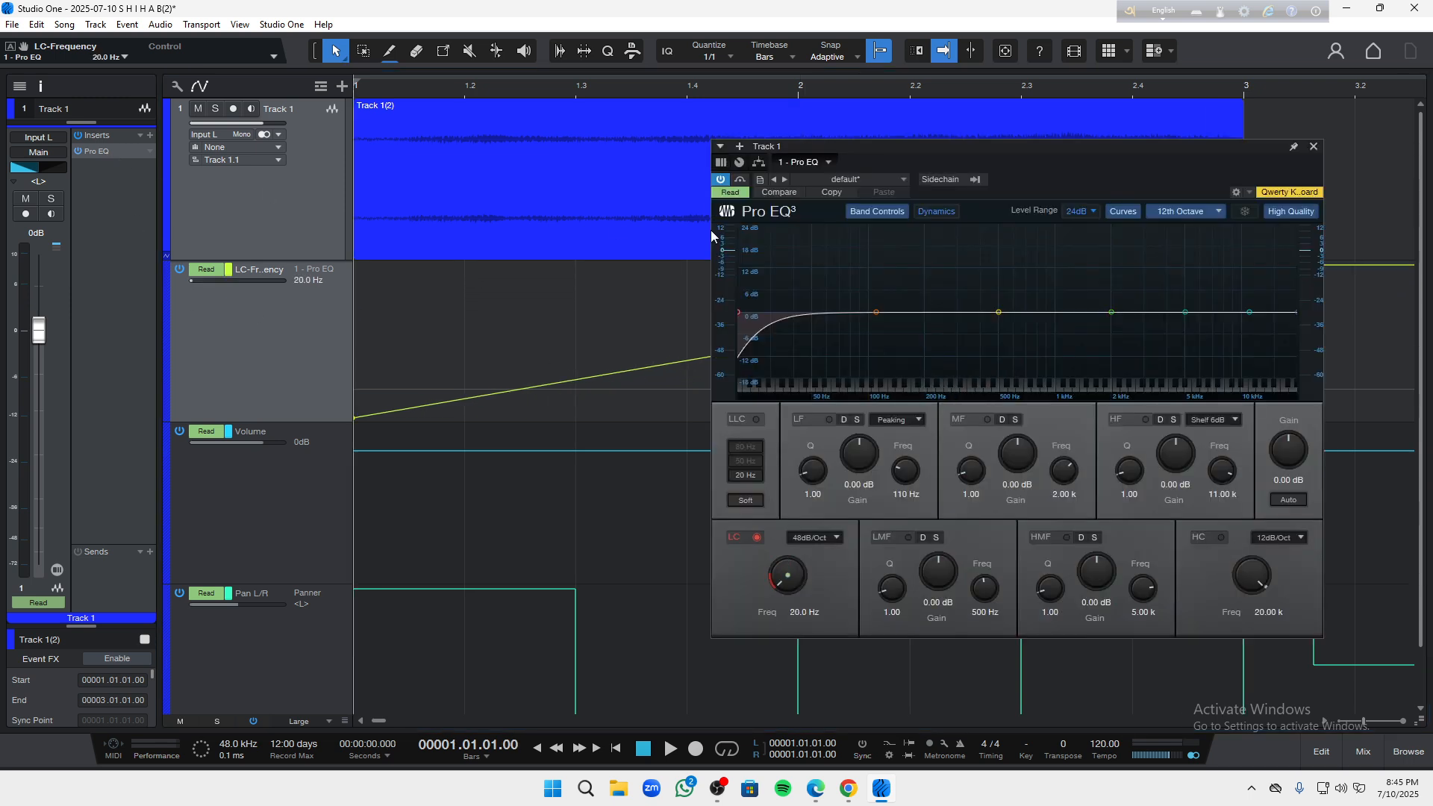
{"action": "left_click_drag", "start_coordinate": [1031, 186], "coordinate": [1179, 259]}
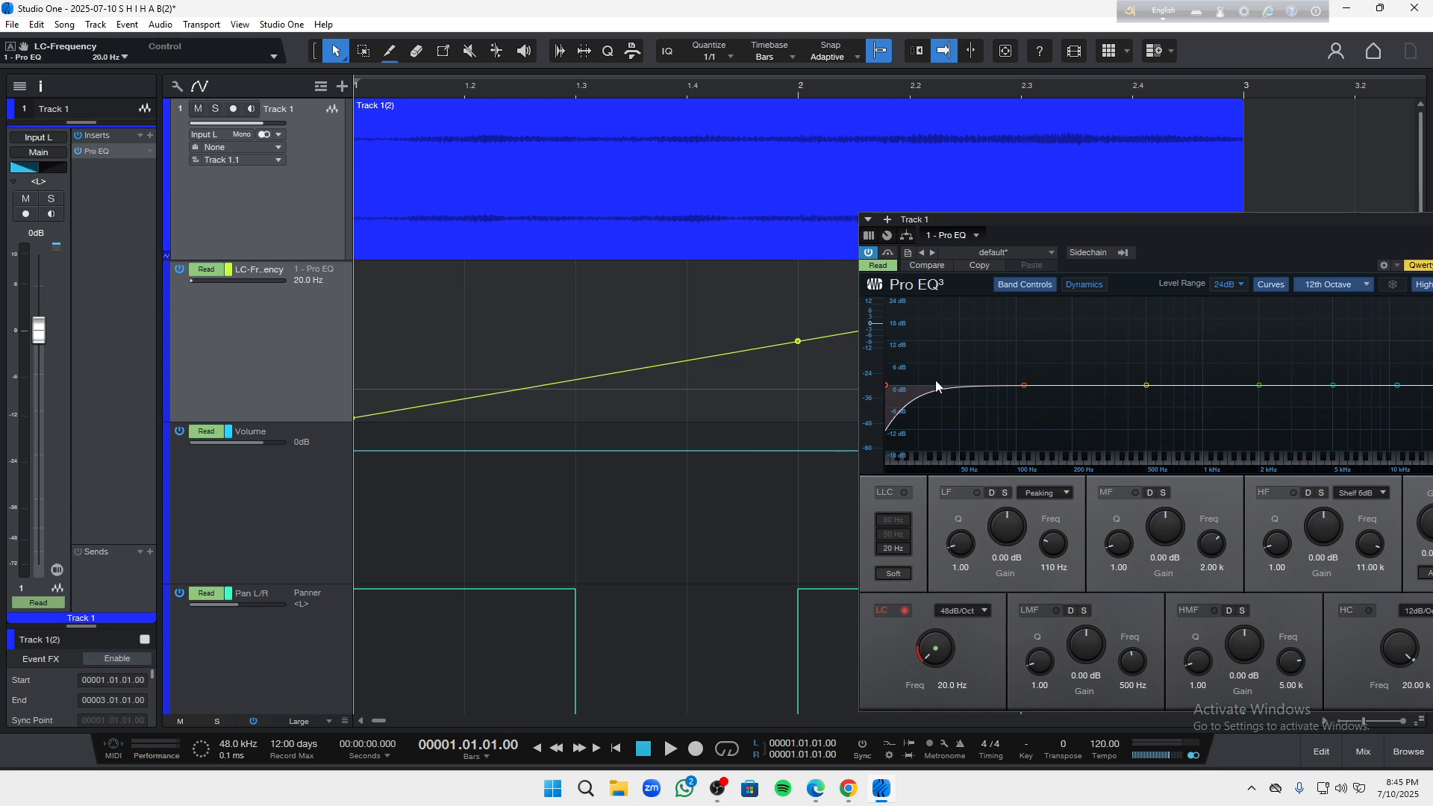
{"action": "key", "text": "w"}
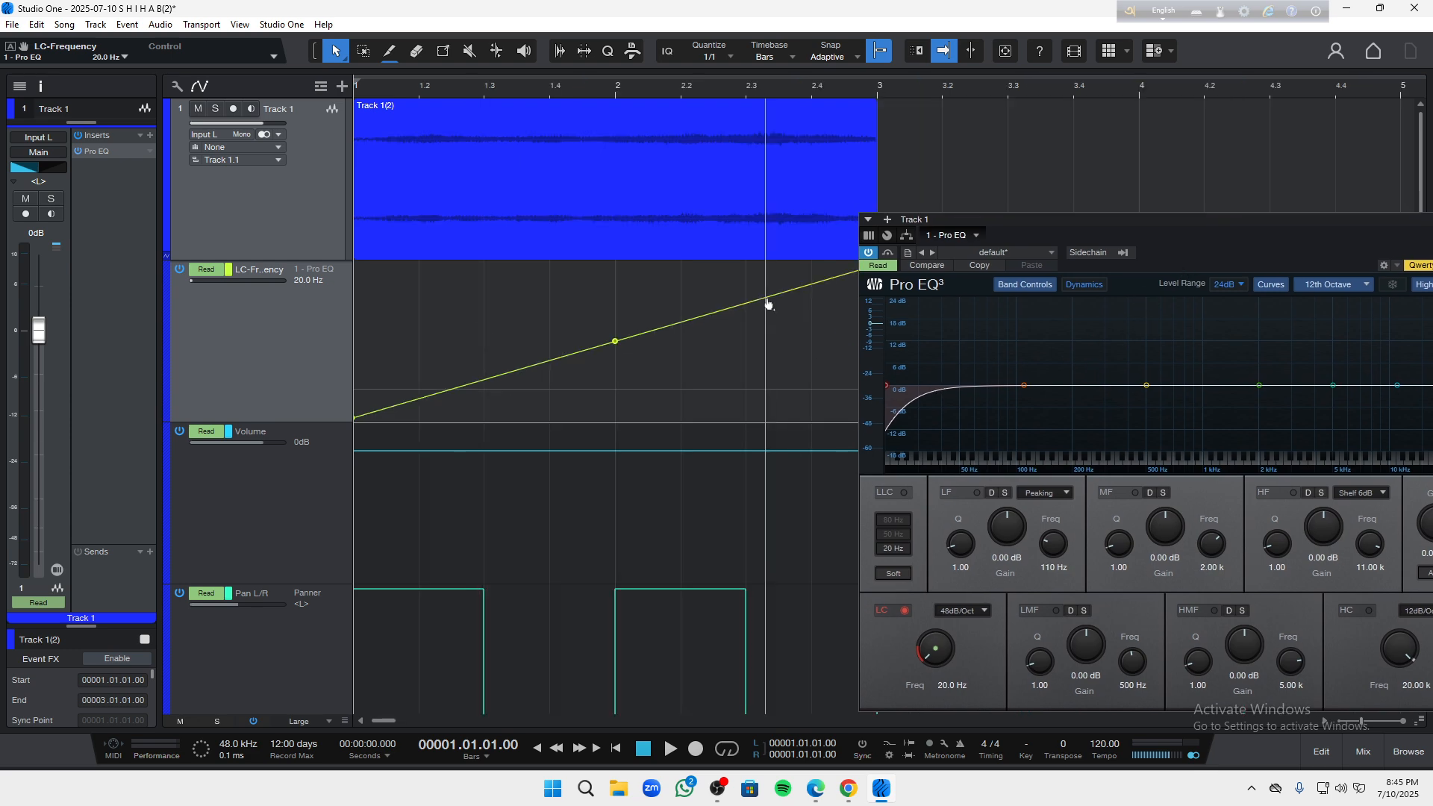
{"action": "left_click_drag", "start_coordinate": [1229, 257], "coordinate": [1225, 230]}
{"action": "key", "text": "space"}
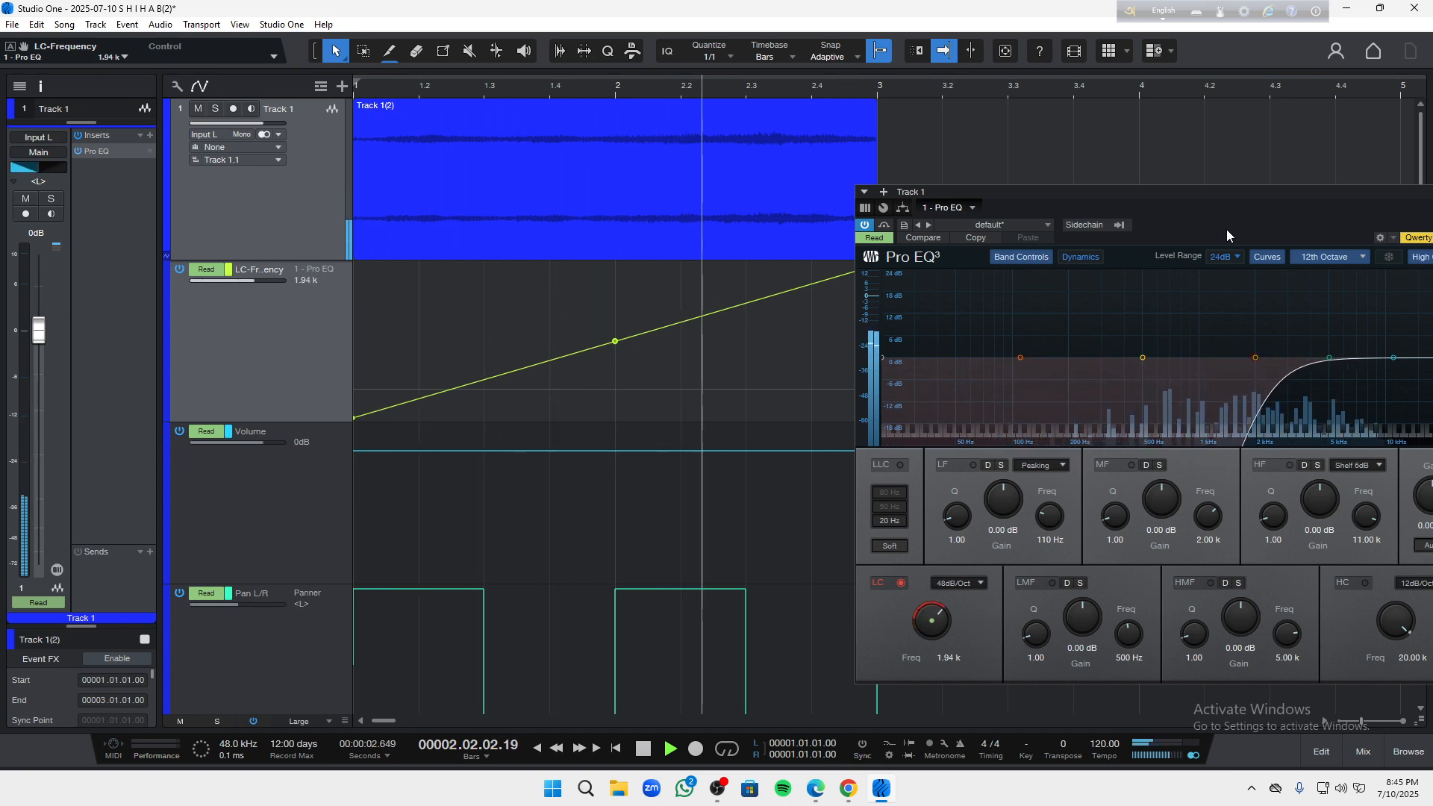
{"action": "key", "text": "space"}
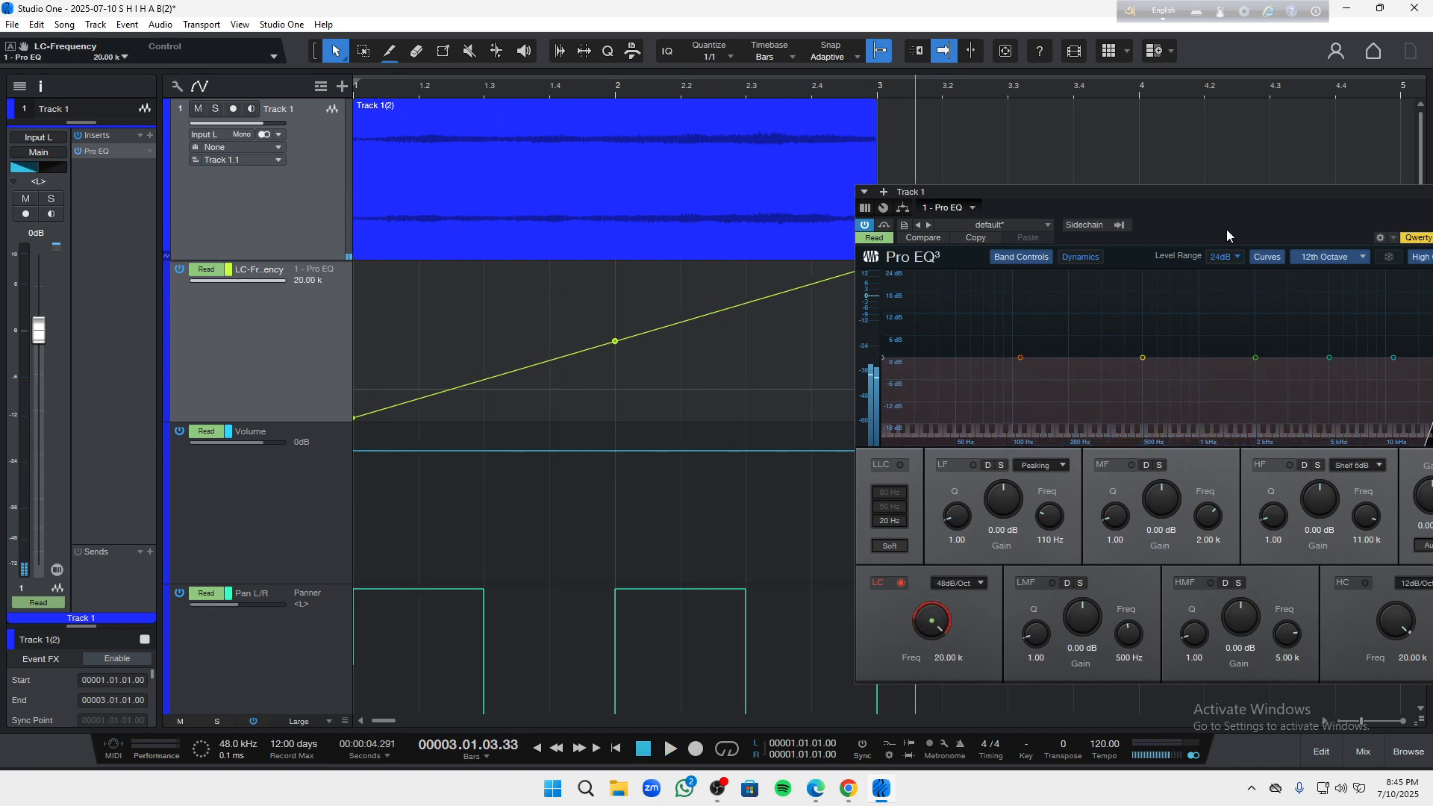
- Undo the LC-Frequency ramp and loop a short range around beat 1.4, from 1.03.04.54 to 1.04.02.09
{"action": "key", "text": "ctrl+z"}
{"action": "left_click_drag", "start_coordinate": [1224, 230], "coordinate": [1058, 212]}
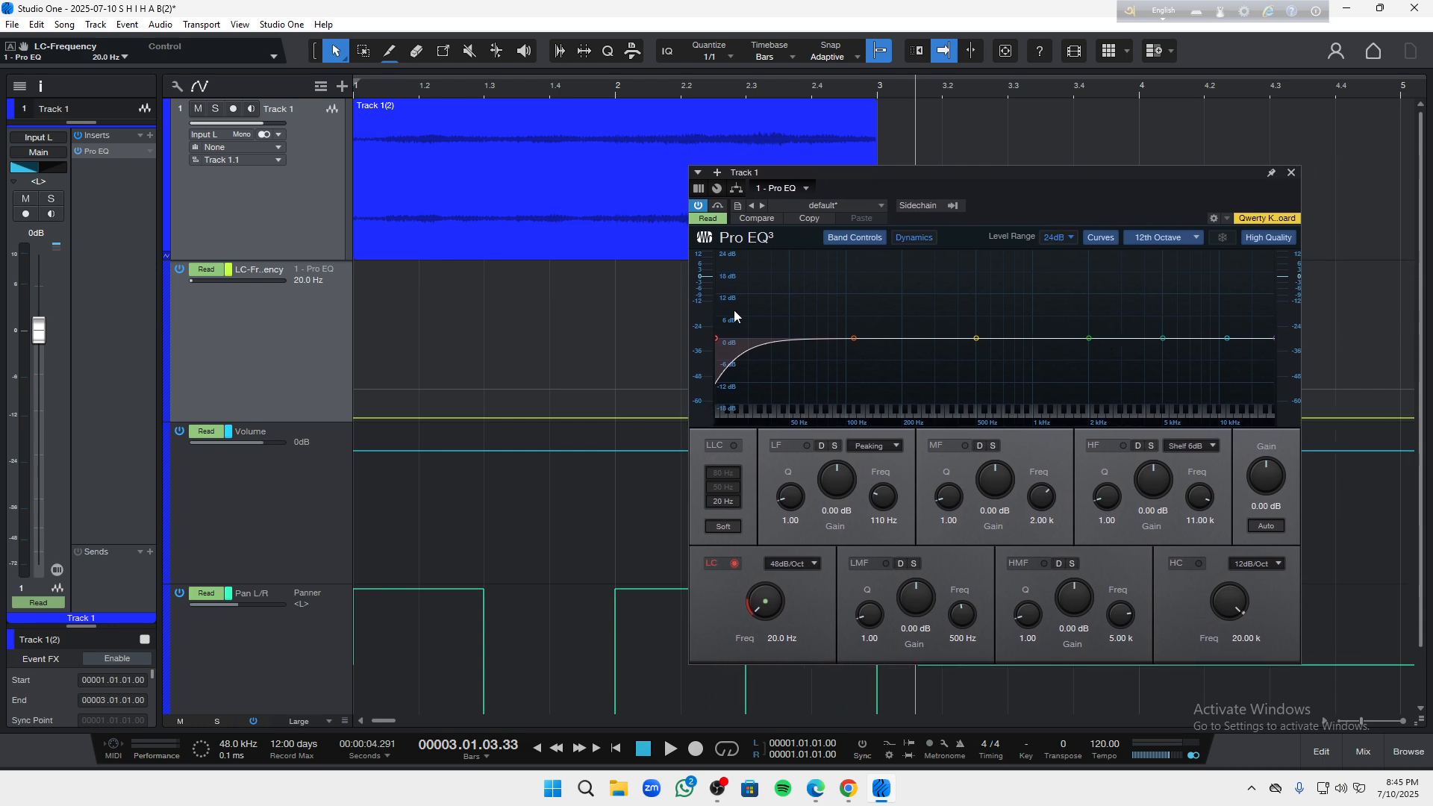
{"action": "left_click_drag", "start_coordinate": [542, 95], "coordinate": [569, 83]}
{"action": "key", "text": "space"}
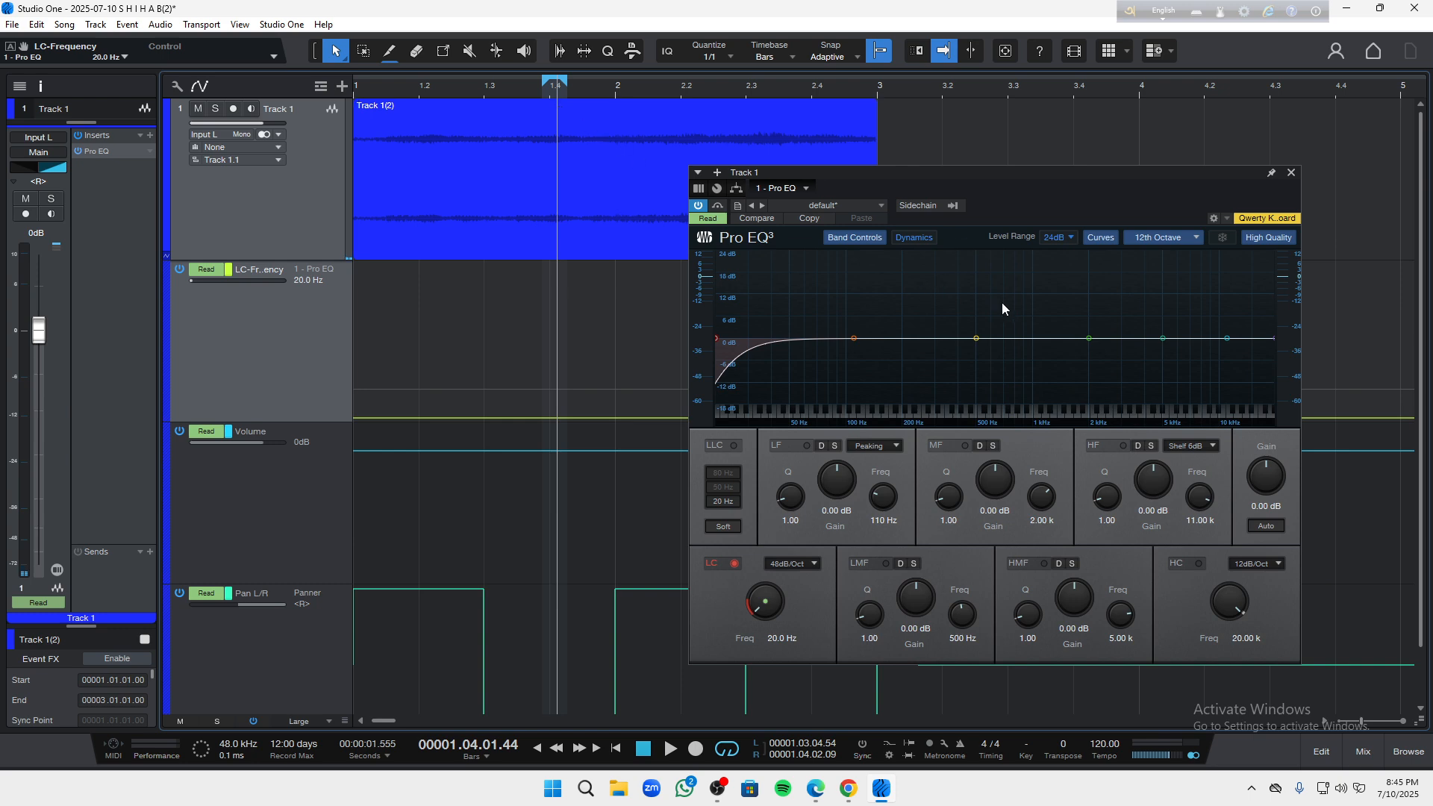
- Set Pro EQ's MF band to 1.98 kHz, Q 2.50 and 0 dB gain, and add an MF-Gain automation lane to Track 1
{"action": "left_click_drag", "start_coordinate": [1089, 339], "coordinate": [1088, 364]}
{"action": "scroll", "coordinate": [1089, 363], "scroll_direction": "up", "scroll_amount": 3}
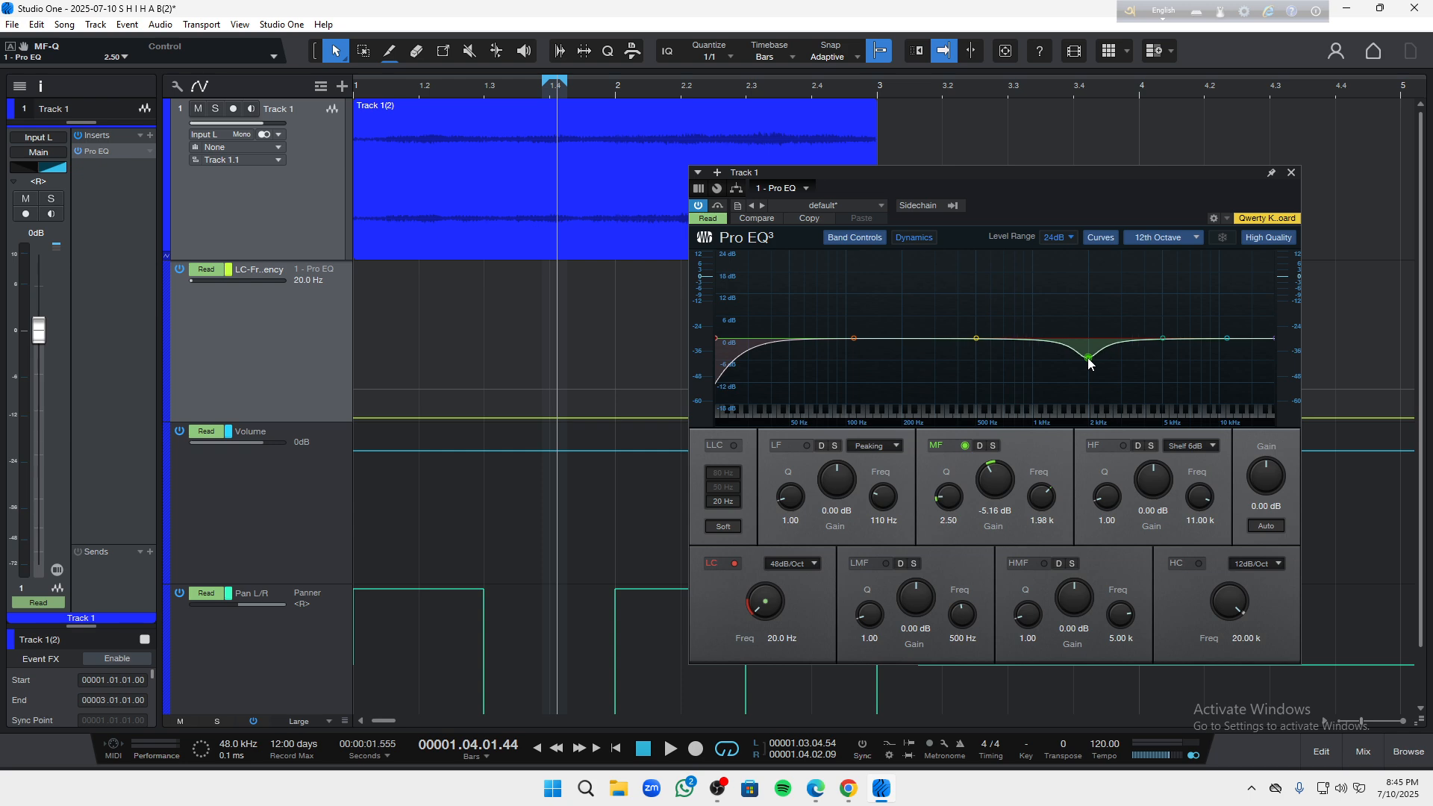
{"action": "double_click", "coordinate": [995, 511]}
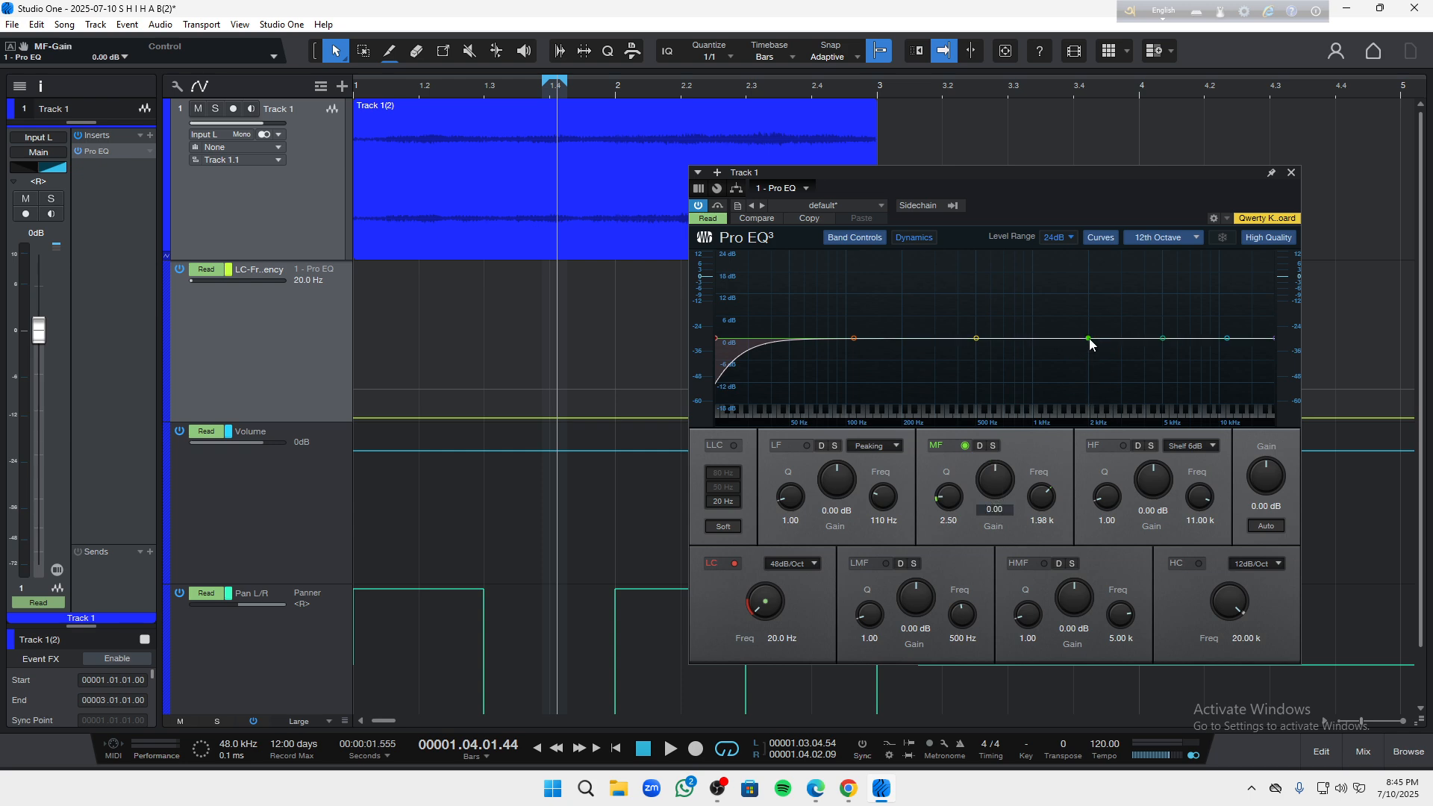
{"action": "left_click", "coordinate": [996, 509]}
{"action": "key", "text": "Return"}
{"action": "left_click_drag", "start_coordinate": [23, 48], "coordinate": [373, 274]}
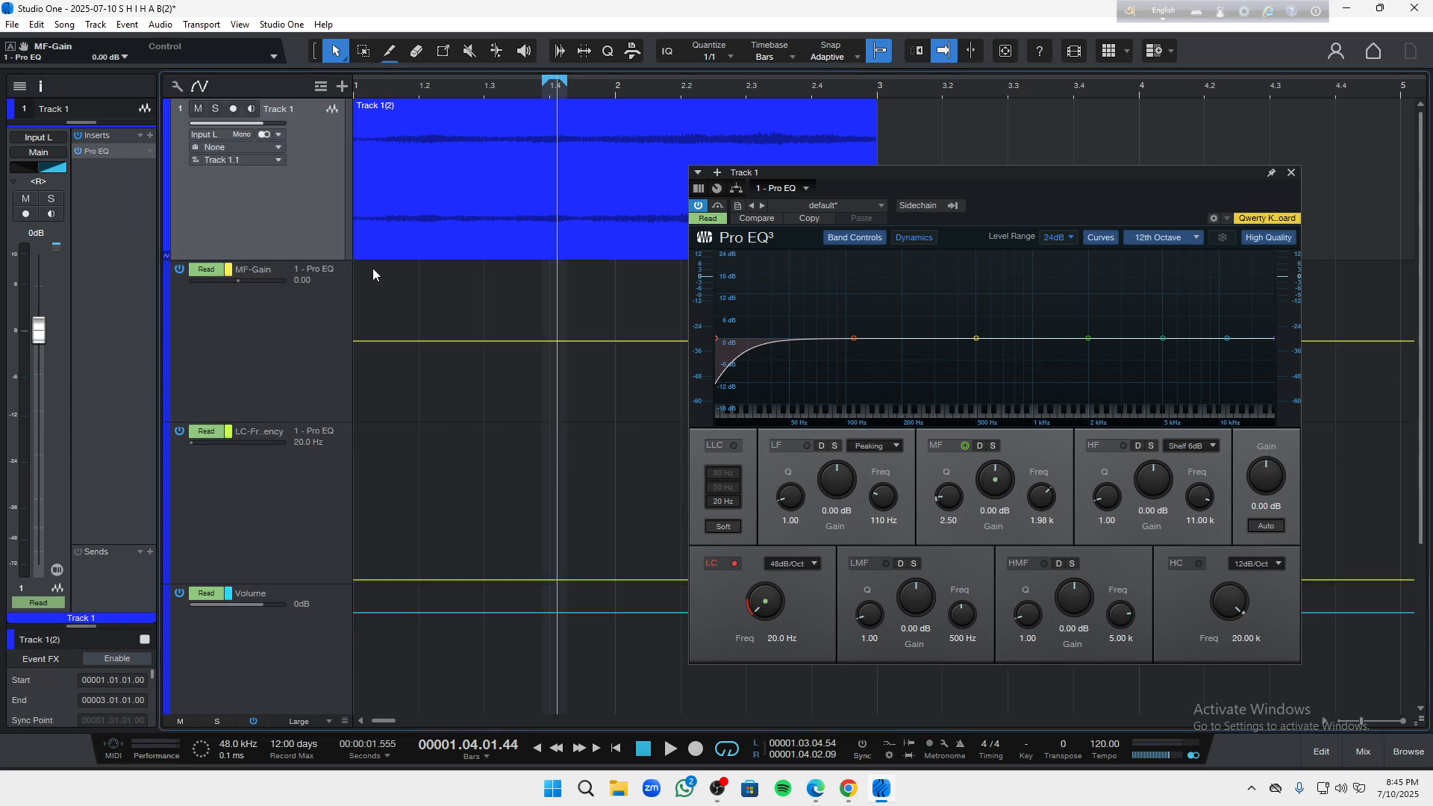
- Draw a curved MF-Gain dip to about -10 dB between the loop range's start and end, returning to 0 dB
{"action": "left_click_drag", "start_coordinate": [1023, 225], "coordinate": [1197, 151]}
{"action": "scroll", "coordinate": [550, 340], "scroll_direction": "up", "scroll_amount": 5}
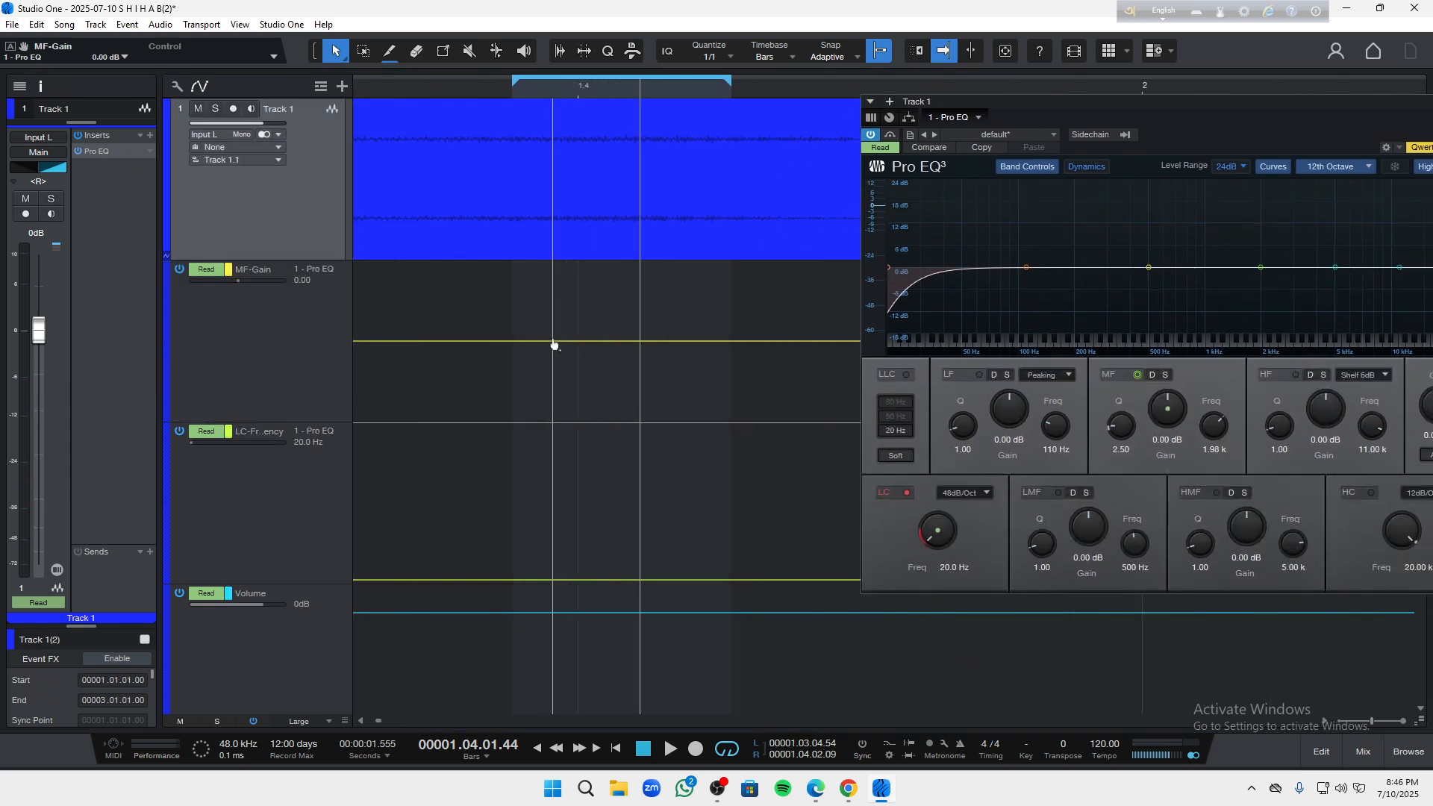
{"action": "left_click", "coordinate": [513, 342]}
{"action": "left_click", "coordinate": [728, 342]}
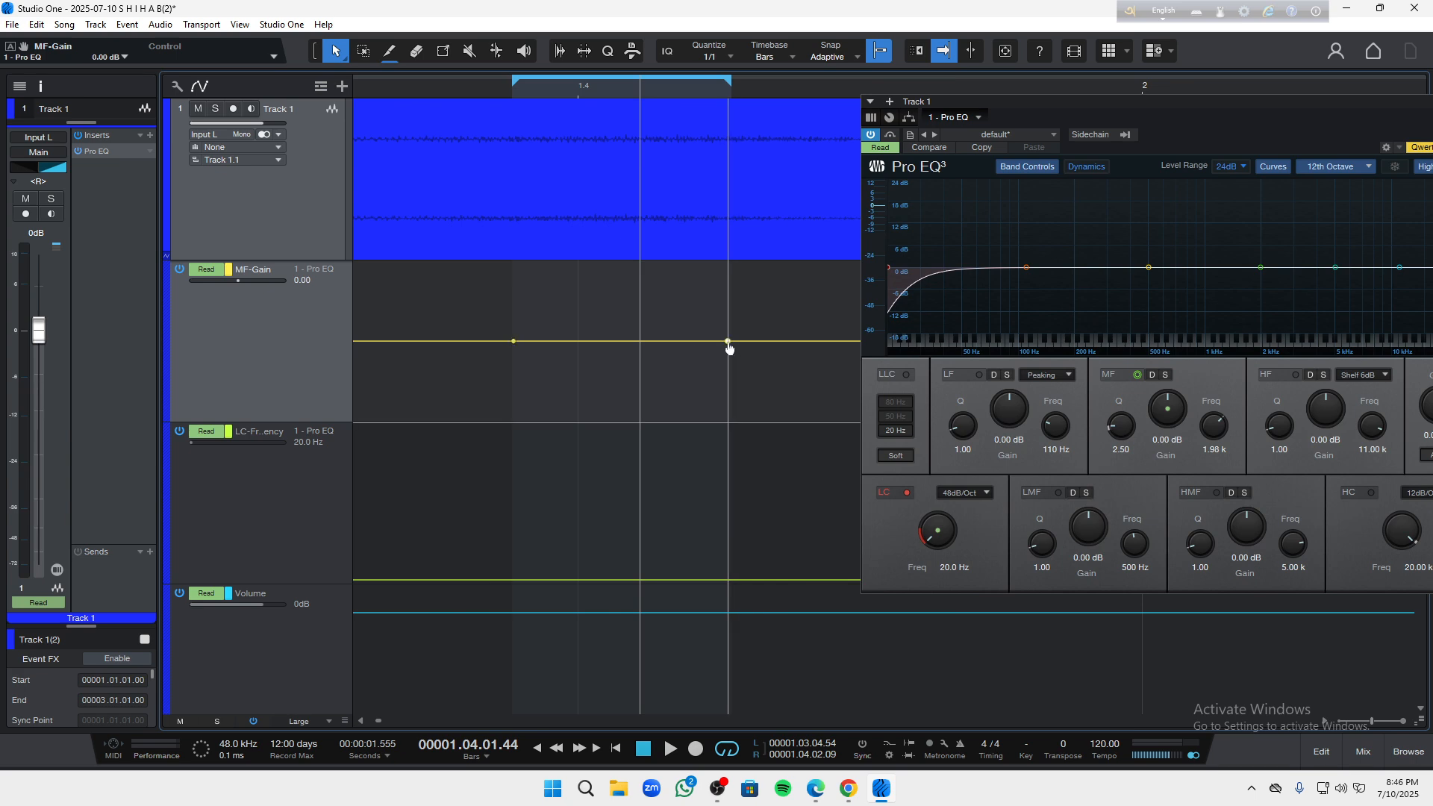
{"action": "left_click_drag", "start_coordinate": [617, 342], "coordinate": [568, 367]}
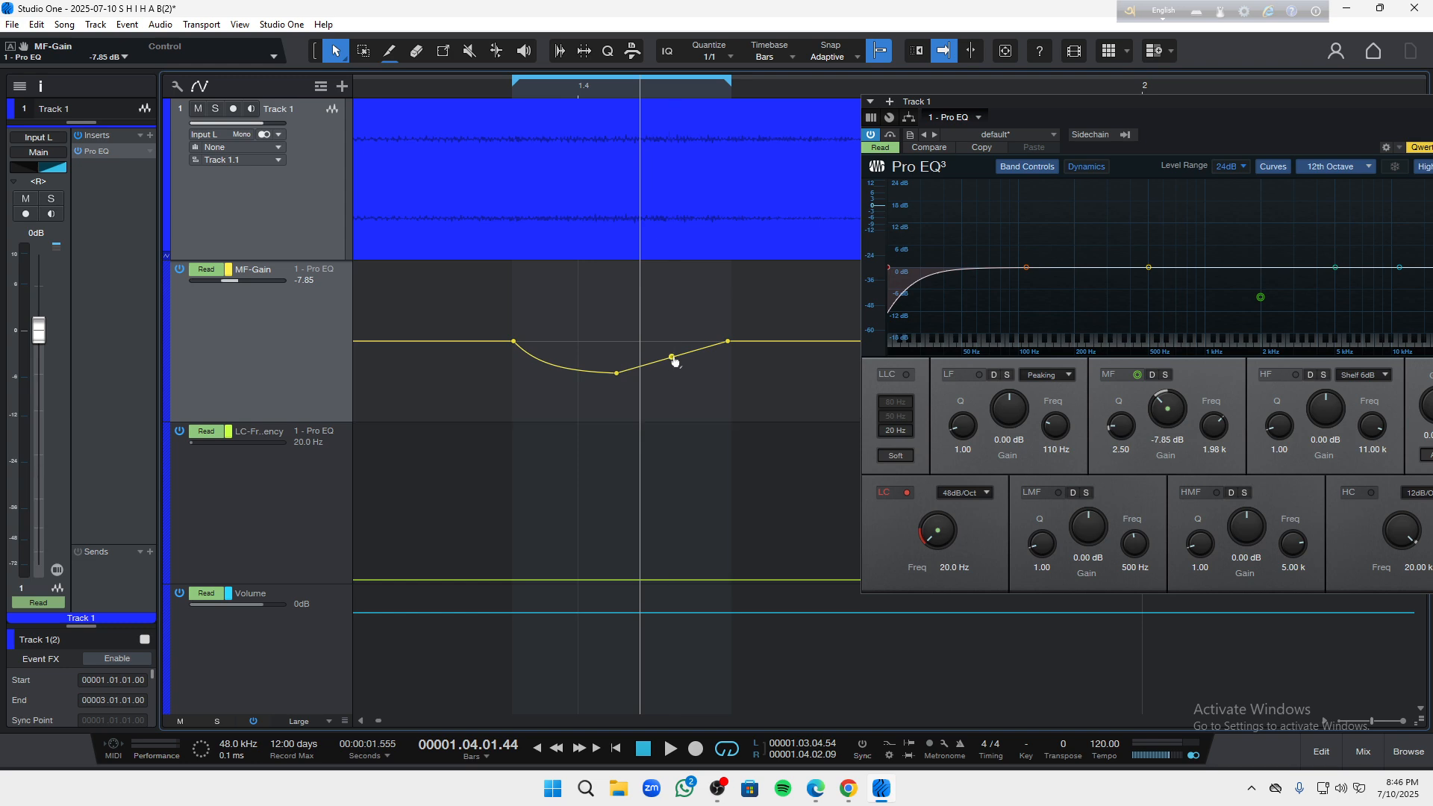
{"action": "left_click_drag", "start_coordinate": [672, 362], "coordinate": [680, 372]}
{"action": "scroll", "coordinate": [691, 333], "scroll_direction": "down", "scroll_amount": 4}
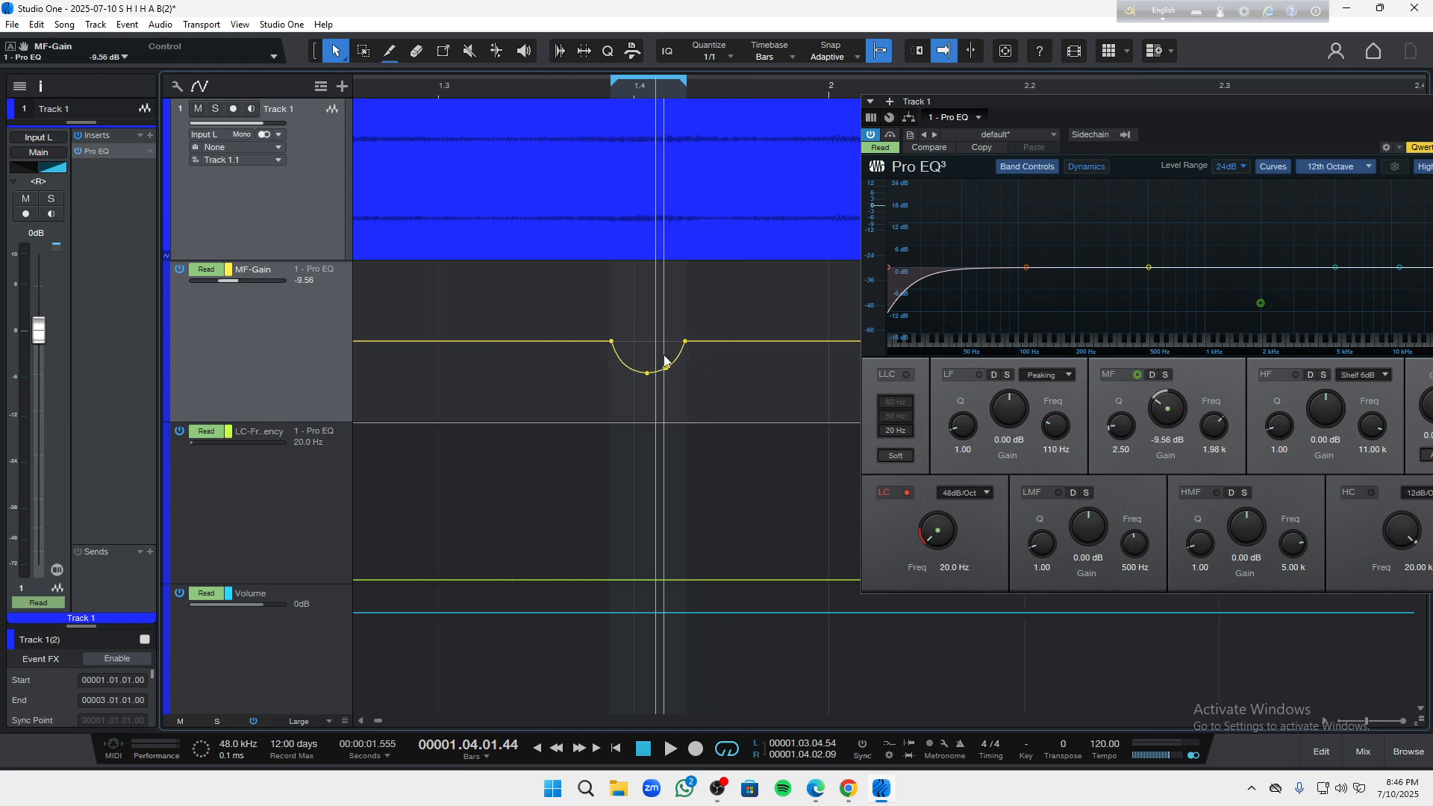
- Play the loop from about 1.02.02 through the MF-Gain dip to watch the EQ's MF band follow the automation
{"action": "left_click", "coordinate": [443, 92]}
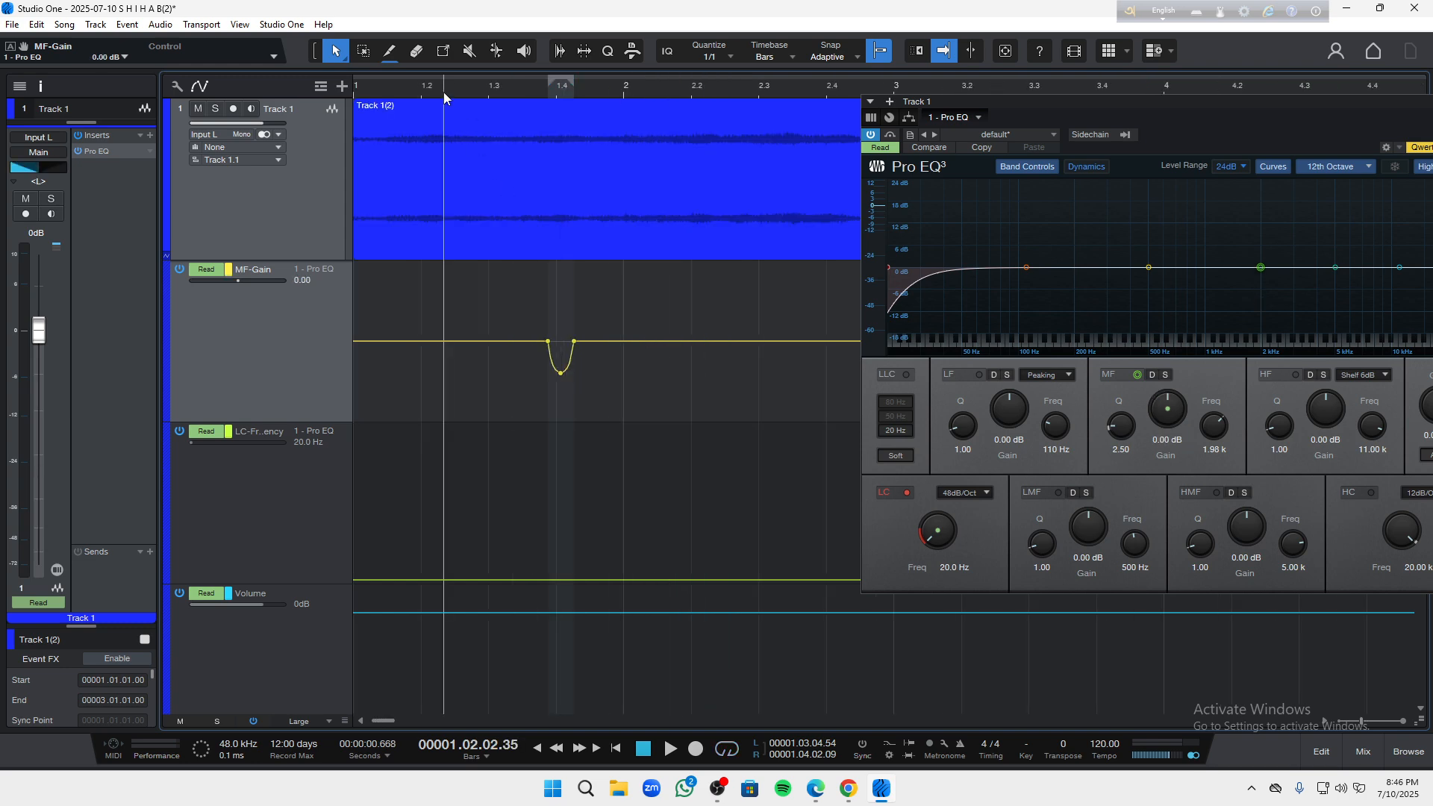
{"action": "left_click_drag", "start_coordinate": [1189, 105], "coordinate": [1149, 123]}
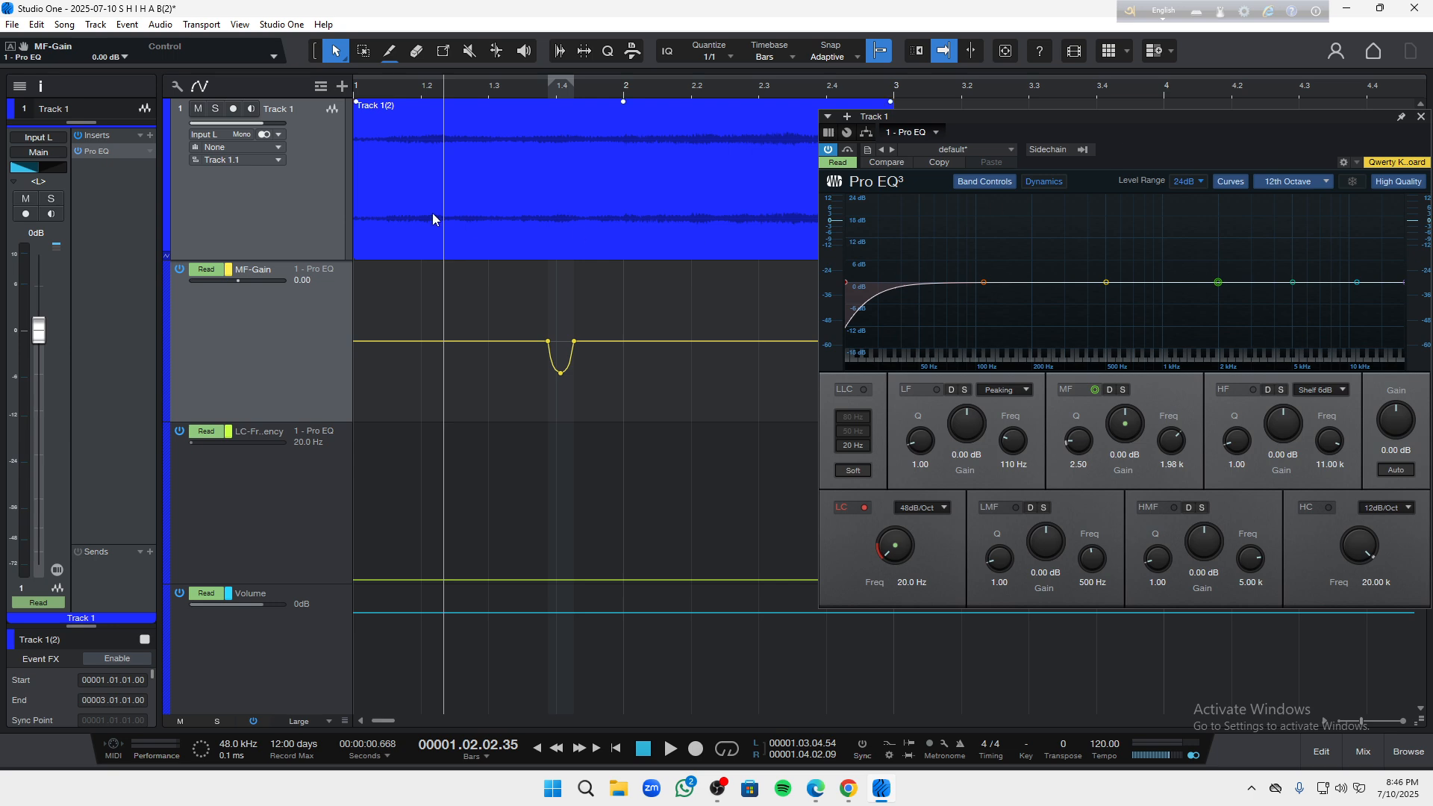
{"action": "key", "text": "space"}
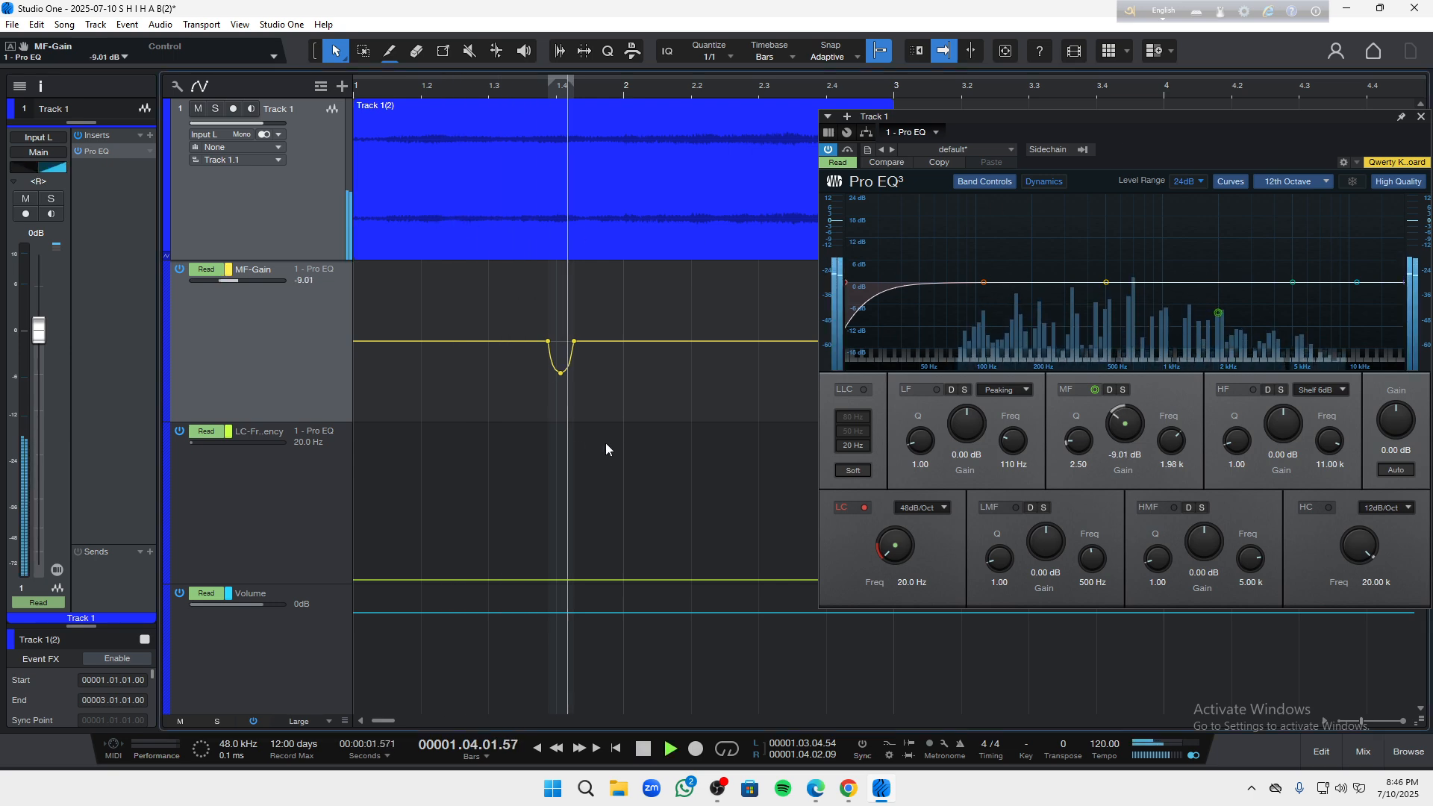
{"action": "key", "text": "space"}
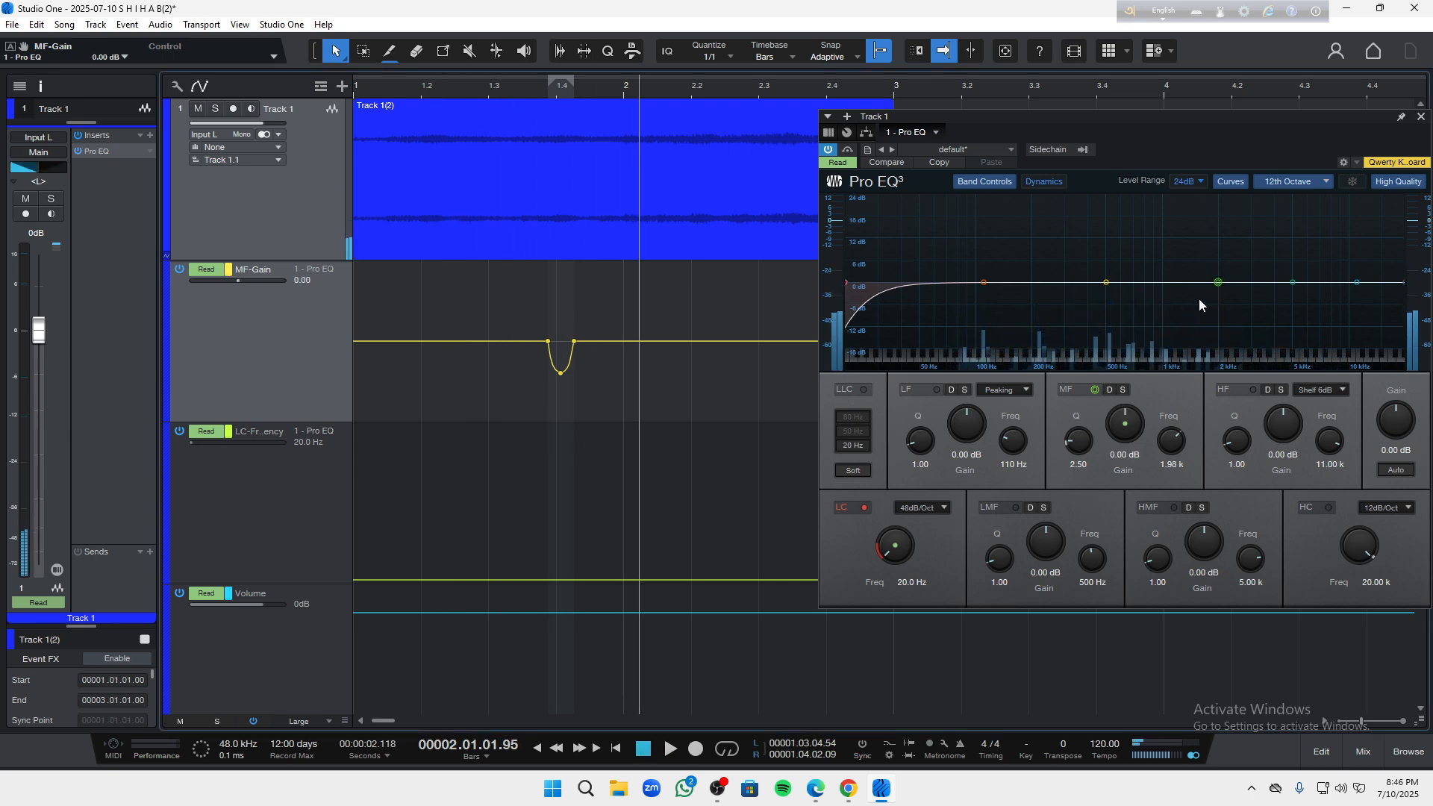
- Activate Pro EQ's MF band and replay the passage from about beat 1.3 through the MF-Gain dip
{"action": "left_click", "coordinate": [1094, 389]}
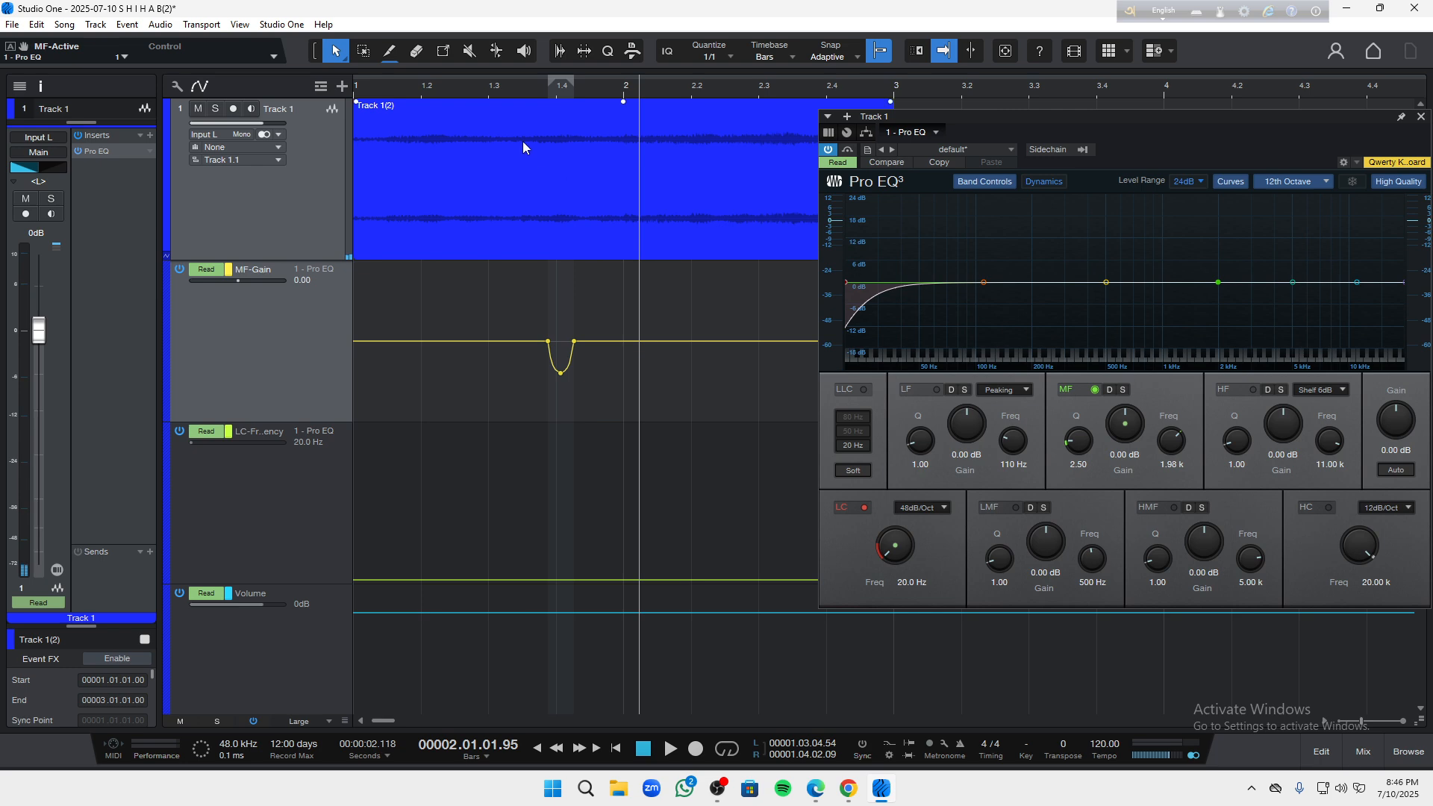
{"action": "left_click", "coordinate": [473, 92]}
{"action": "key", "text": "space"}
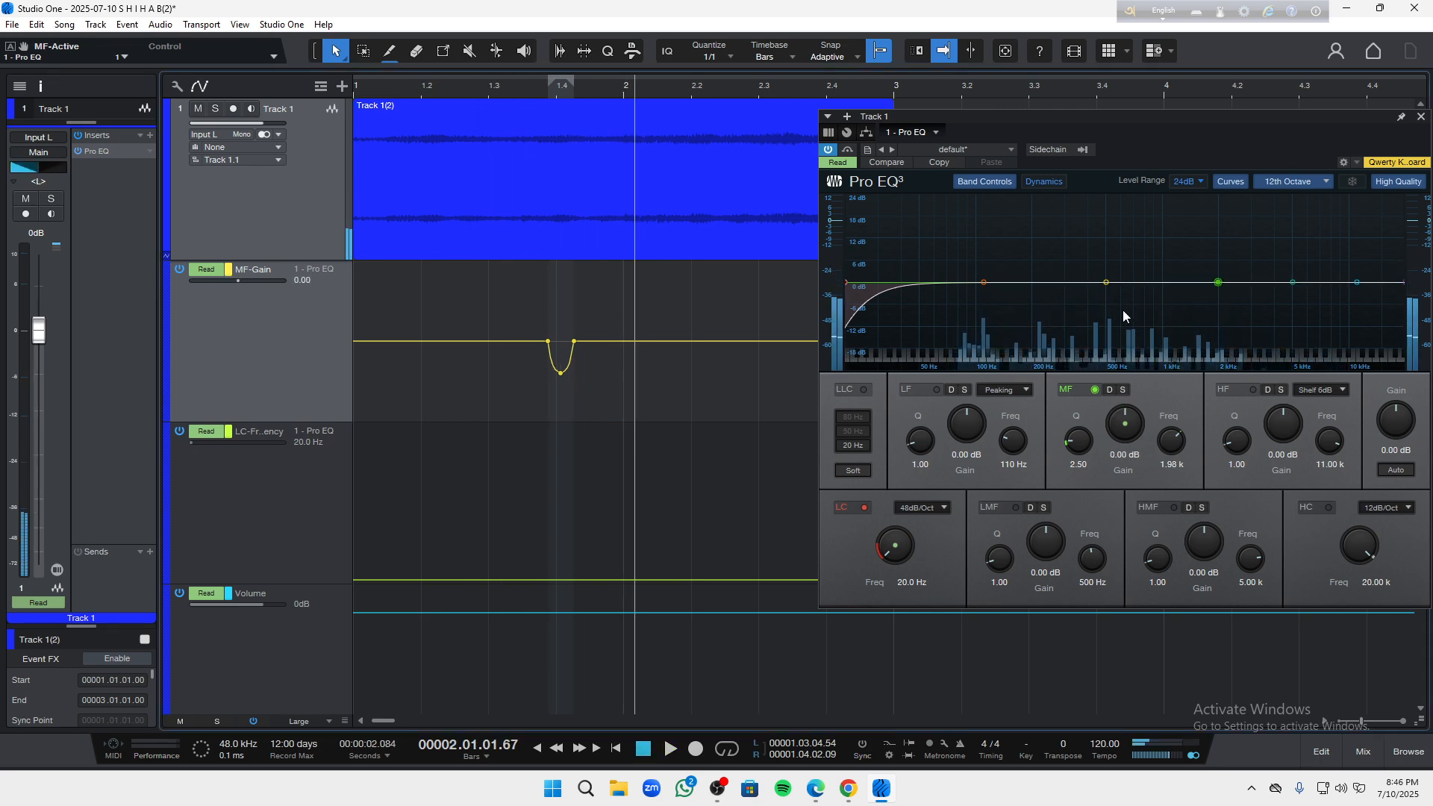
{"action": "left_click", "coordinate": [485, 91]}
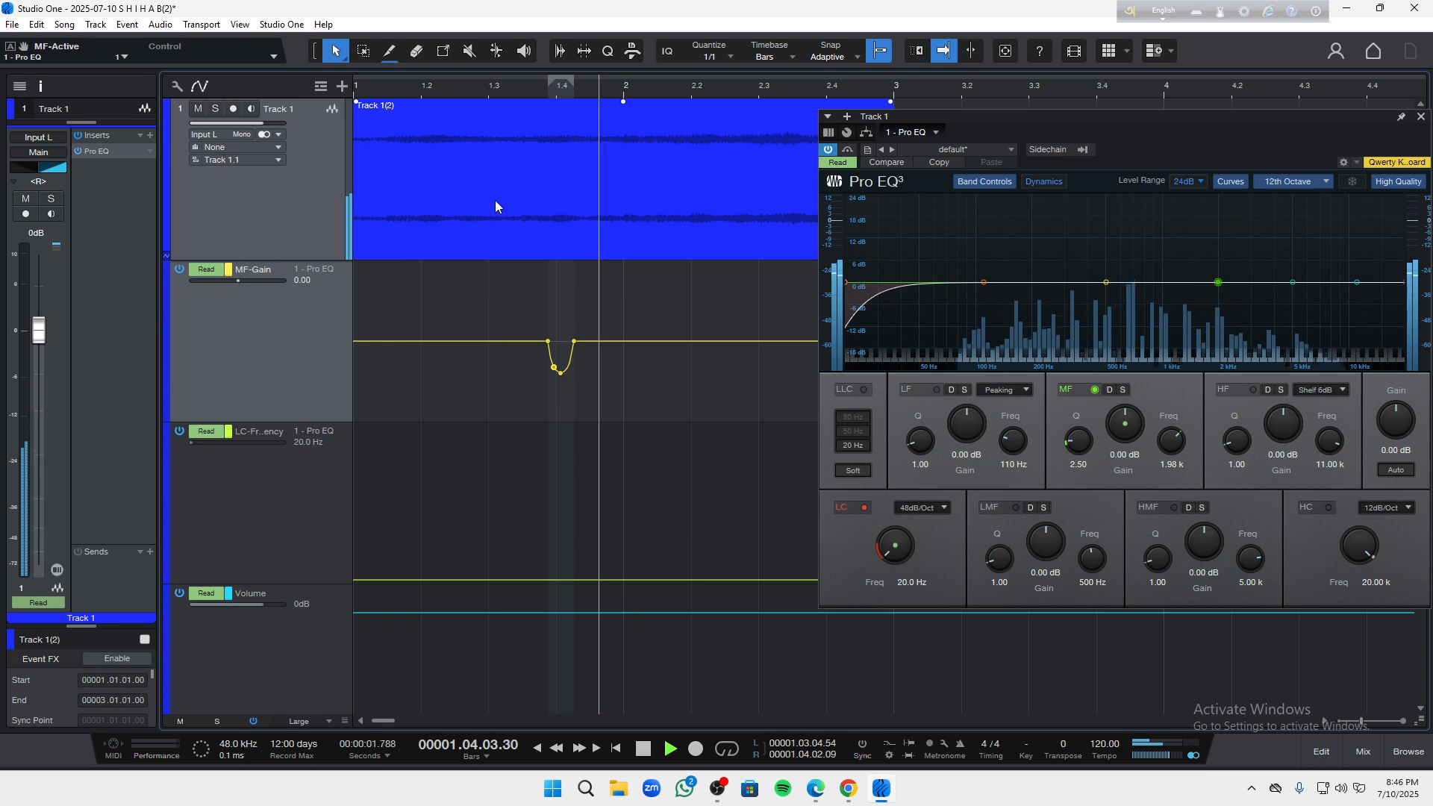
{"action": "key", "text": "space"}
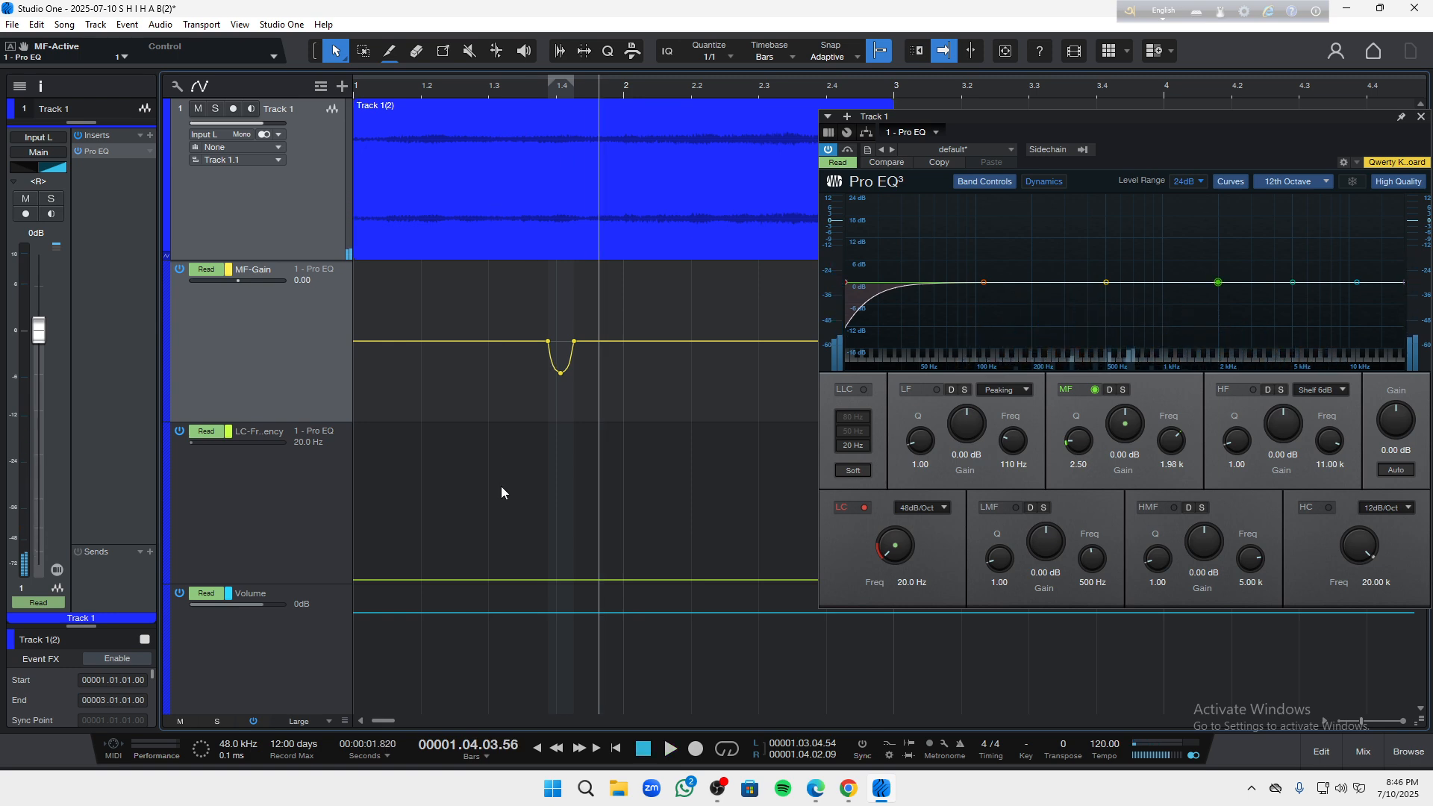
- Reveal Pro EQ's dynamics threshold and range controls from the MF band, keeping the plug-in window clear of the MF-Gain dip
{"action": "left_click_drag", "start_coordinate": [1170, 147], "coordinate": [764, 88]}
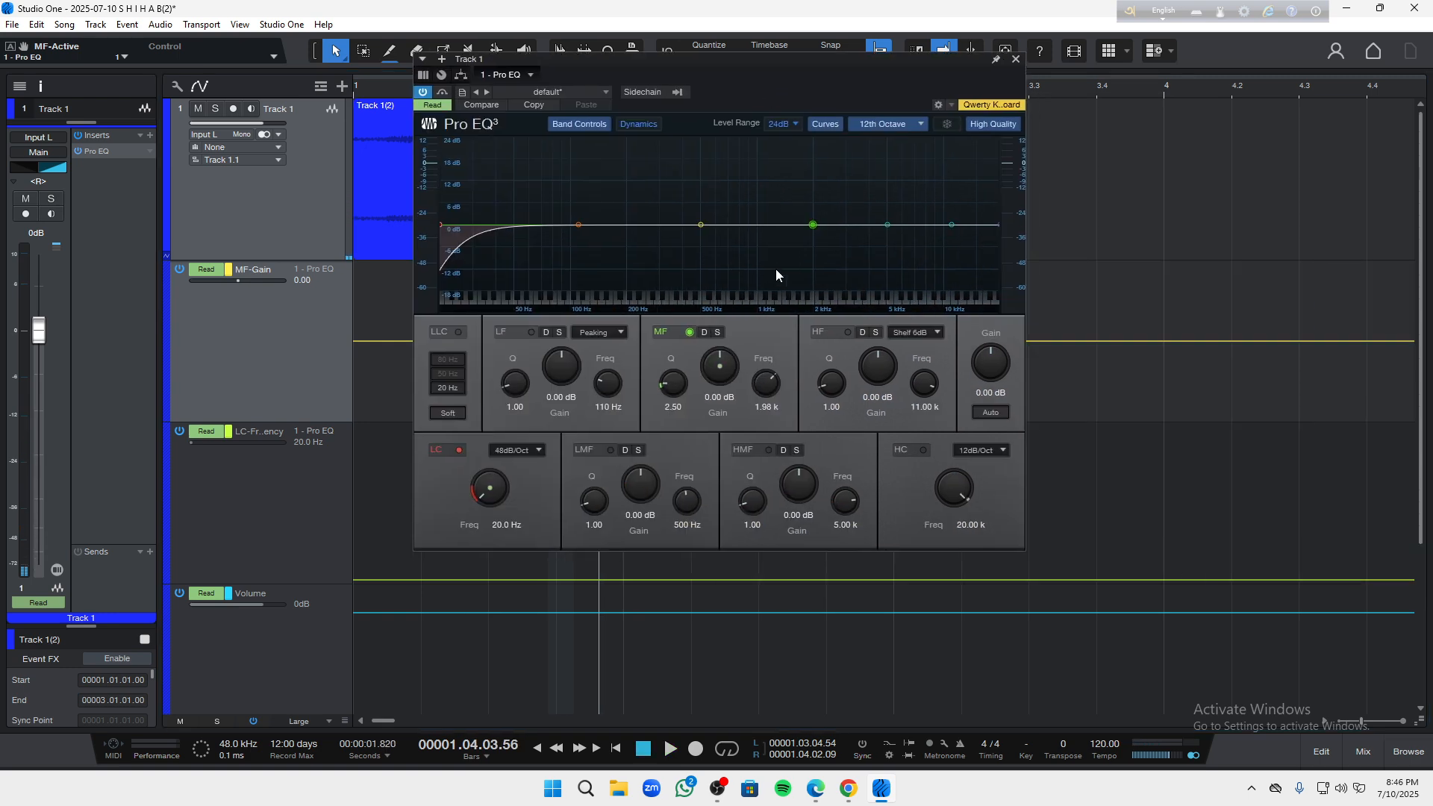
{"action": "left_click", "coordinate": [704, 333]}
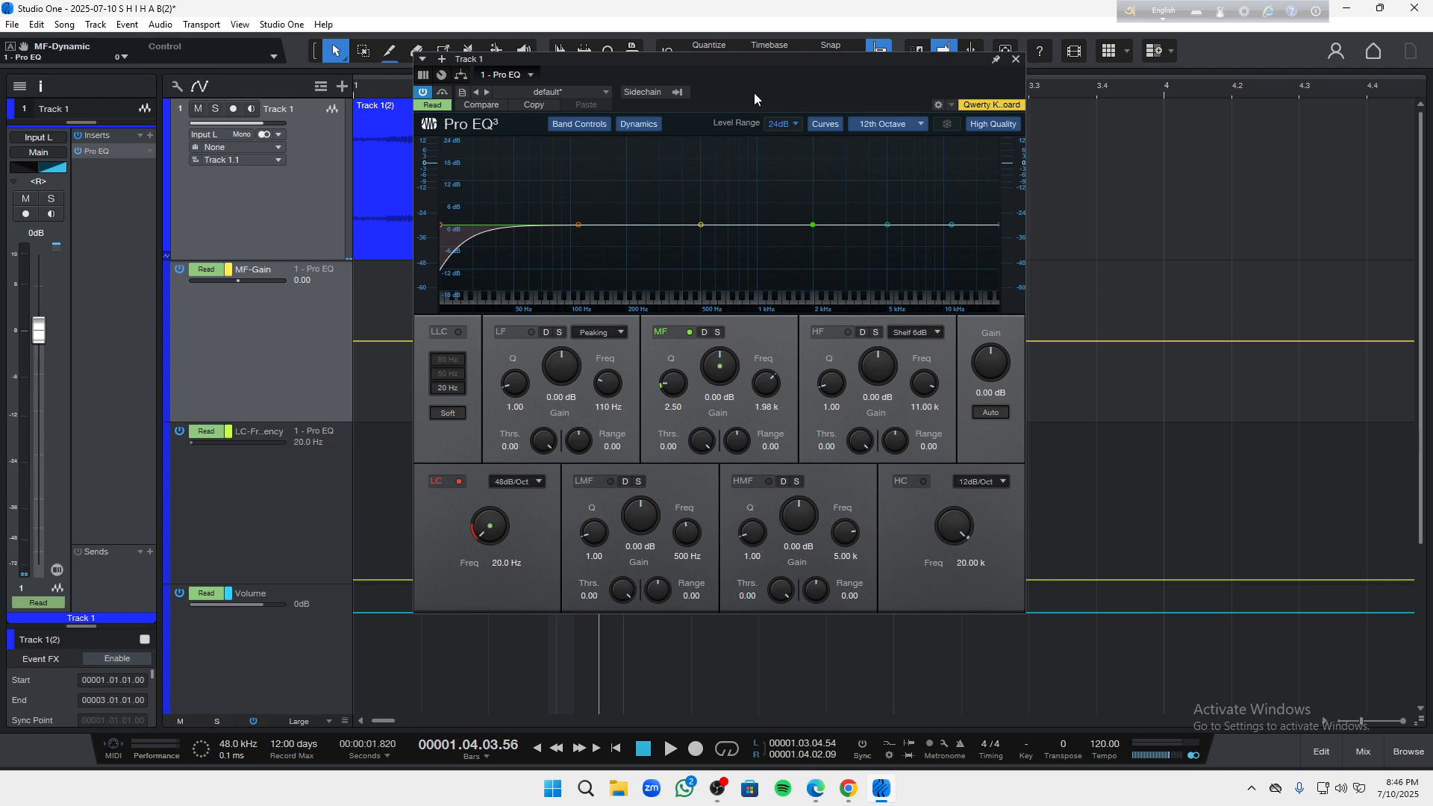
{"action": "left_click_drag", "start_coordinate": [754, 99], "coordinate": [977, 128]}
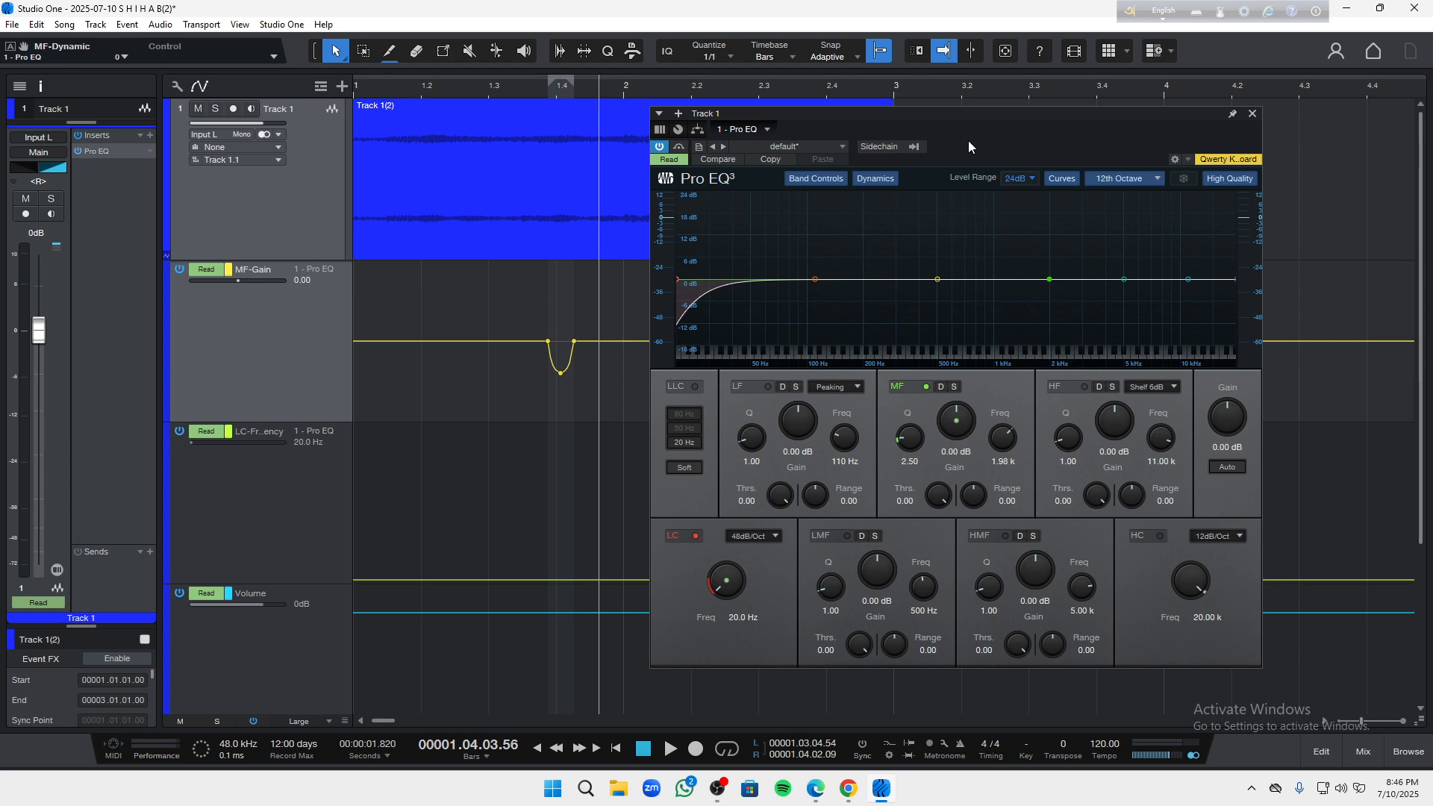
{"action": "left_click_drag", "start_coordinate": [968, 141], "coordinate": [938, 181]}
- Reduce the track height to Normal so all four automation lanes fit, and choose the Paint tool's Freehand shape
{"action": "scroll", "coordinate": [572, 323], "scroll_direction": "down", "scroll_amount": 1}
{"action": "scroll", "coordinate": [574, 316], "scroll_direction": "down", "scroll_amount": 2}
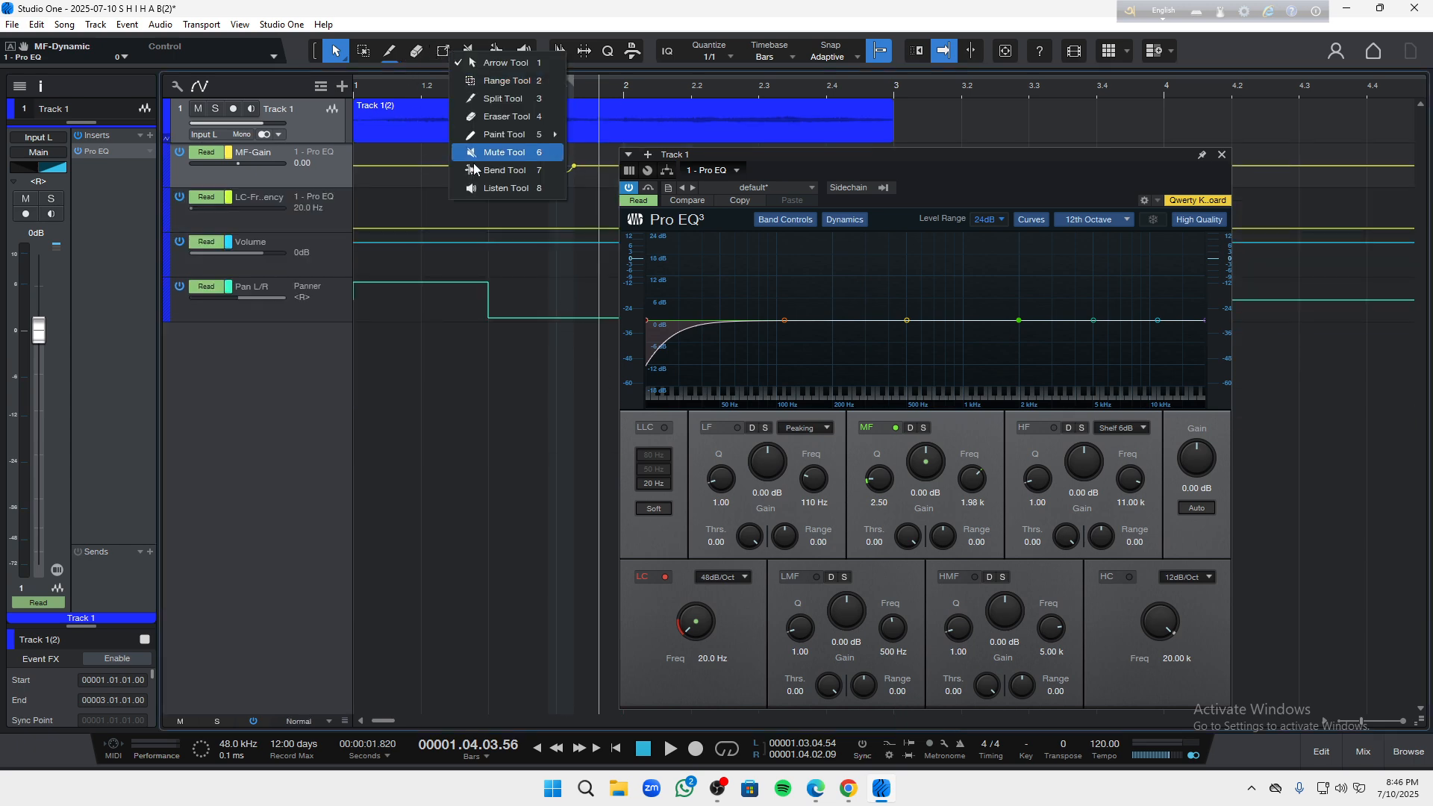
{"action": "left_click", "coordinate": [444, 51]}
{"action": "mouse_move", "coordinate": [445, 50]}
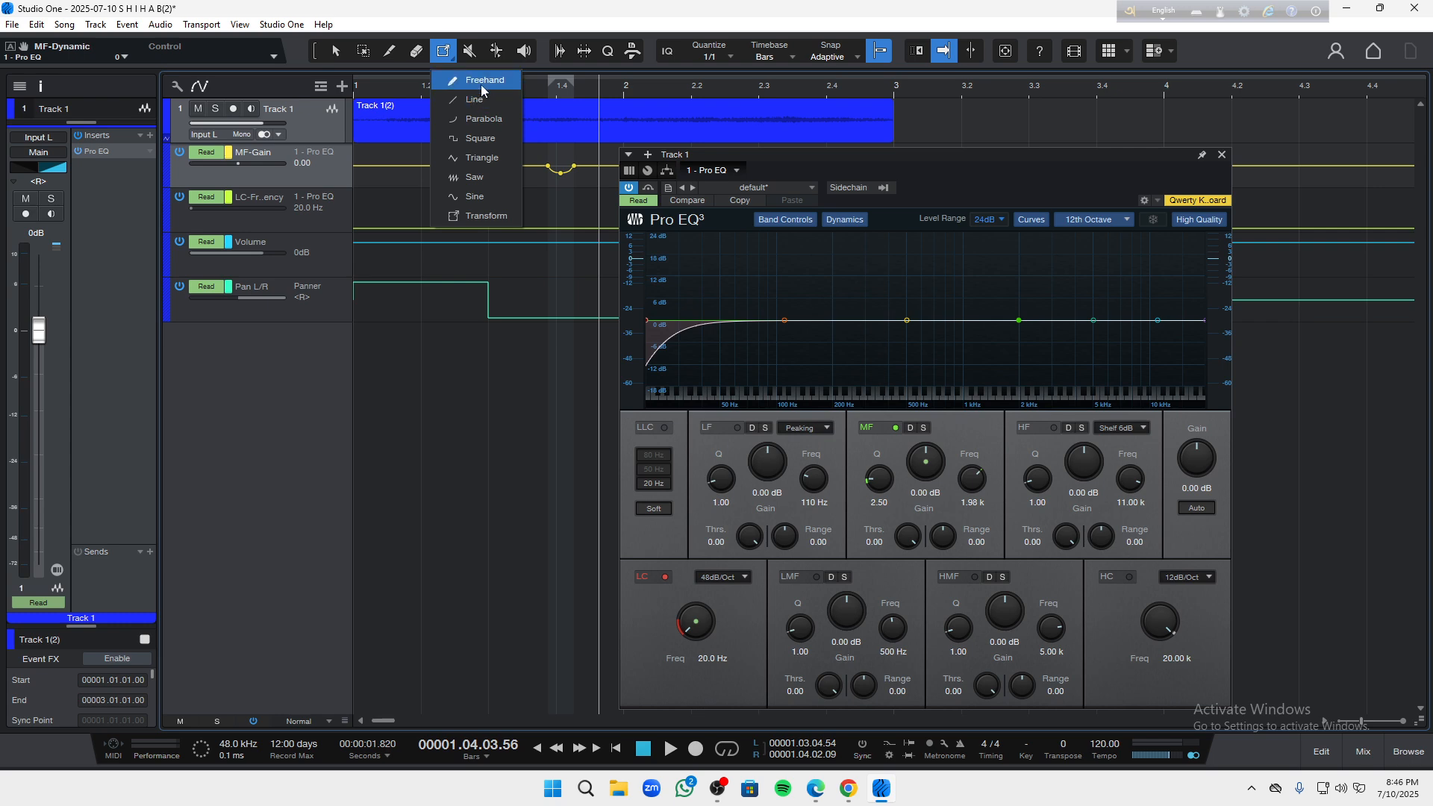
{"action": "left_click", "coordinate": [481, 84]}
{"action": "left_click_drag", "start_coordinate": [959, 168], "coordinate": [923, 138]}
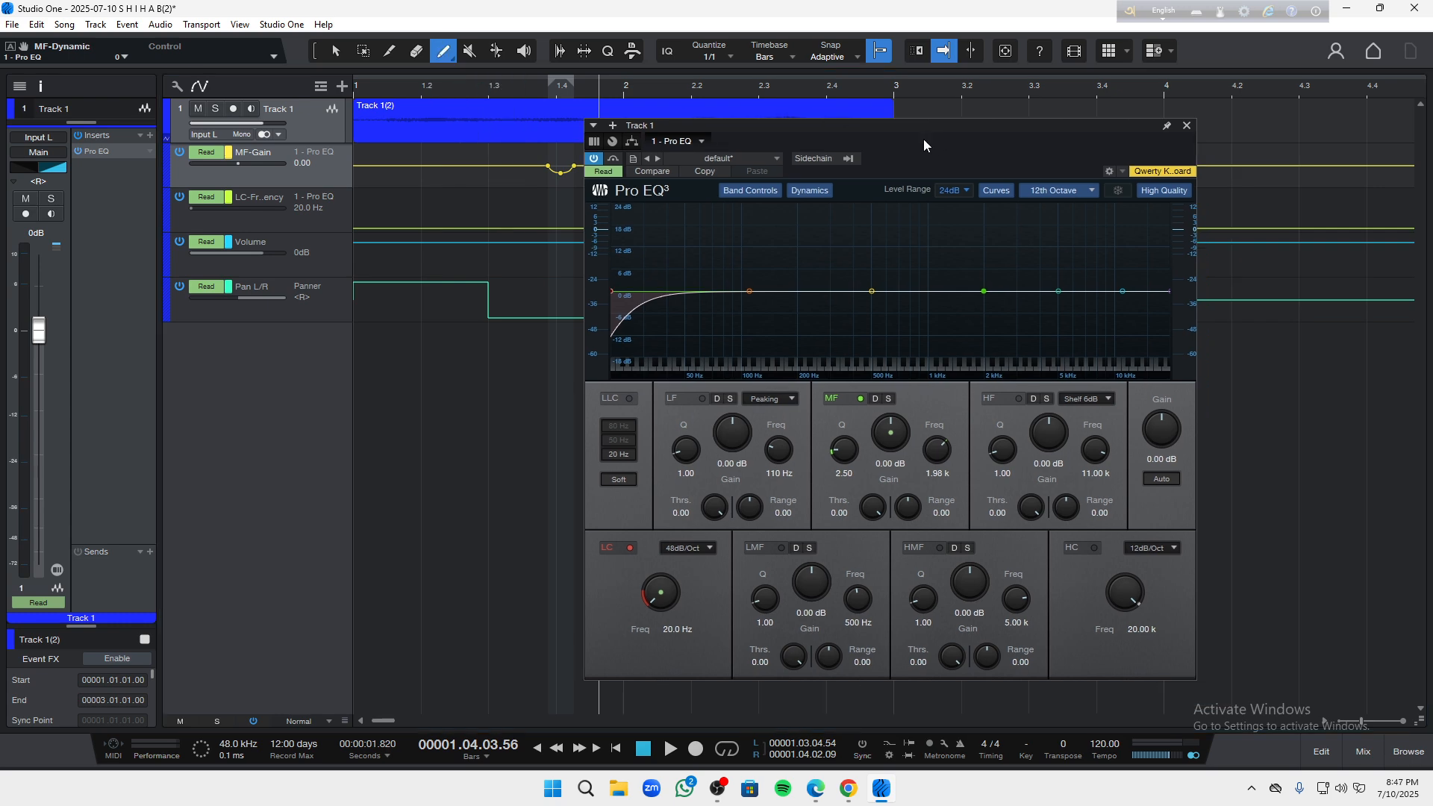